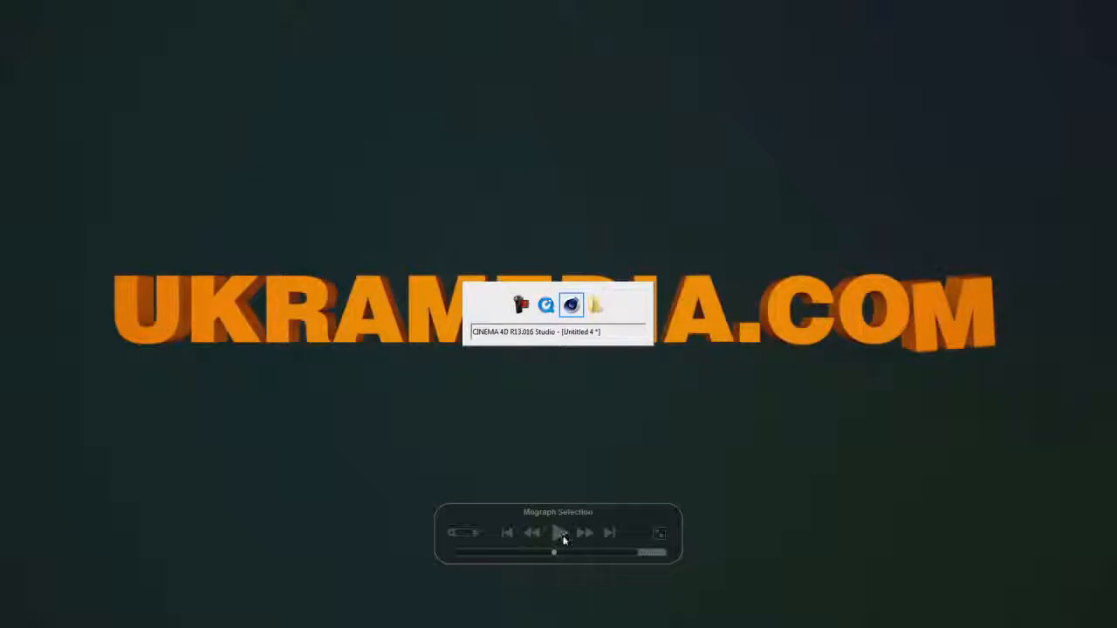
Switch to CINEMA 4D and add a MoText object to the empty scene.
{"action": "key", "text": "alt+Tab"}
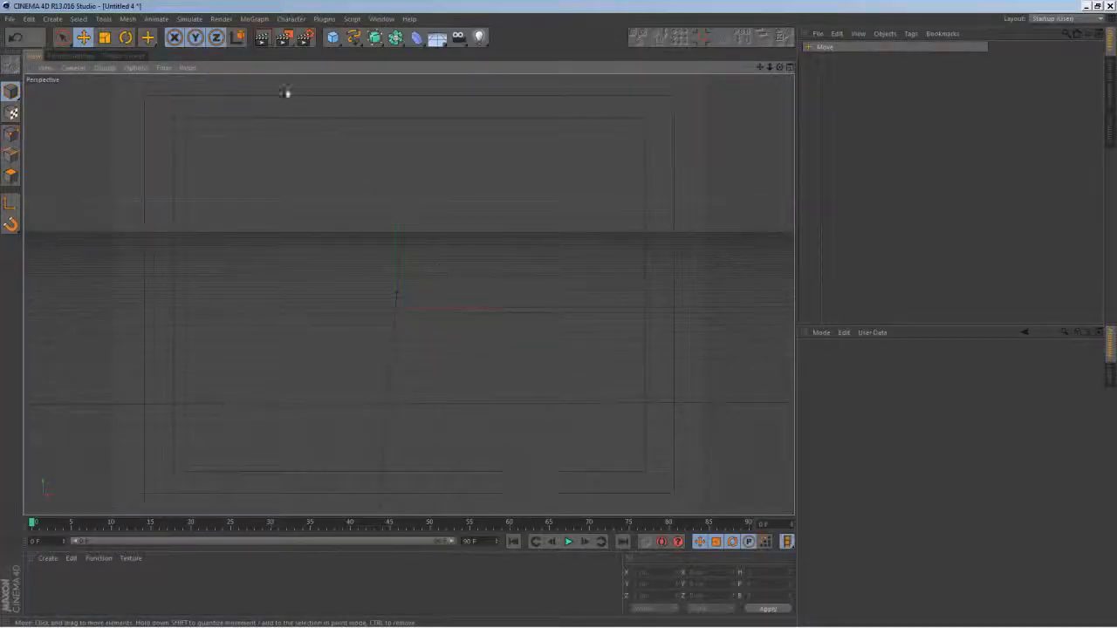
{"action": "left_click", "coordinate": [254, 19]}
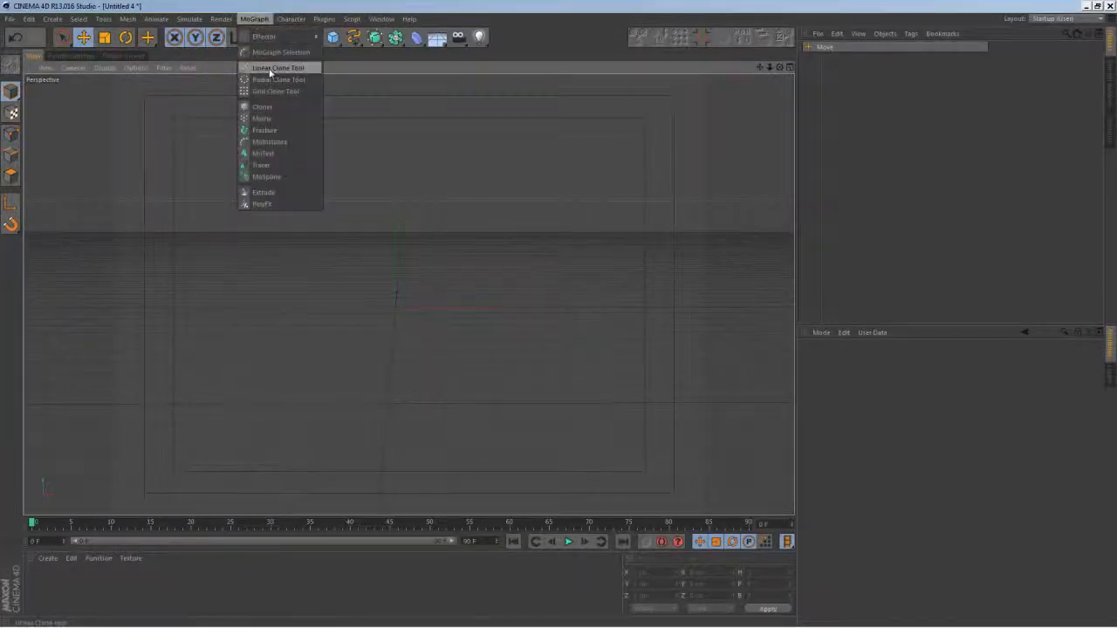
{"action": "left_click", "coordinate": [266, 153]}
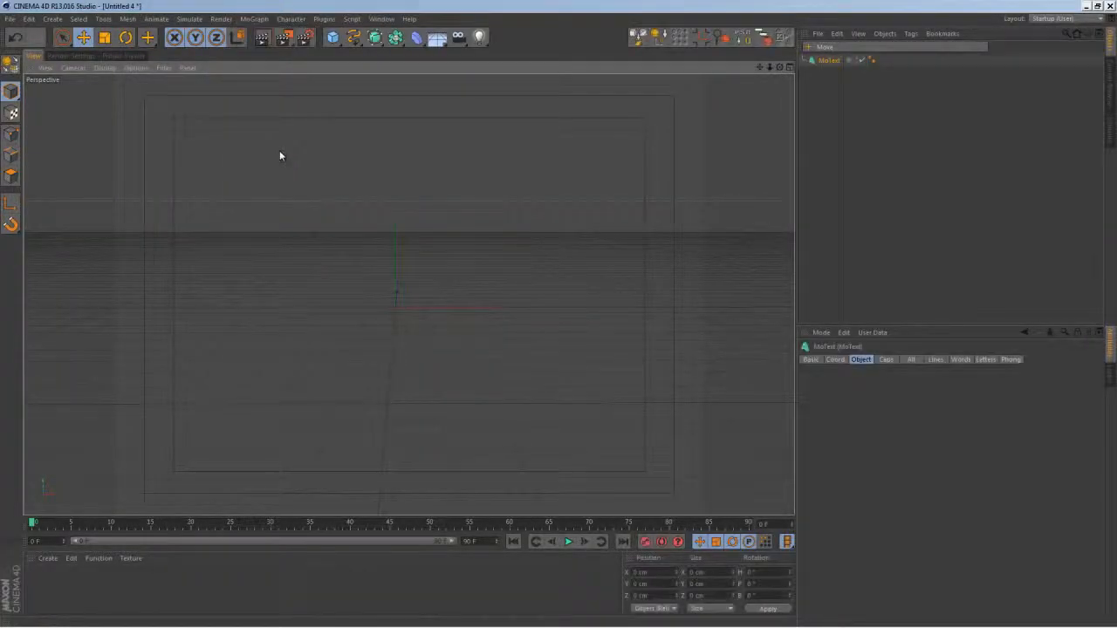
Give the MoText object an XPresso tag and place the object as a node in its XPresso graph.
{"action": "right_click", "coordinate": [830, 65]}
{"action": "mouse_move", "coordinate": [873, 73]}
{"action": "left_click", "coordinate": [1036, 328]}
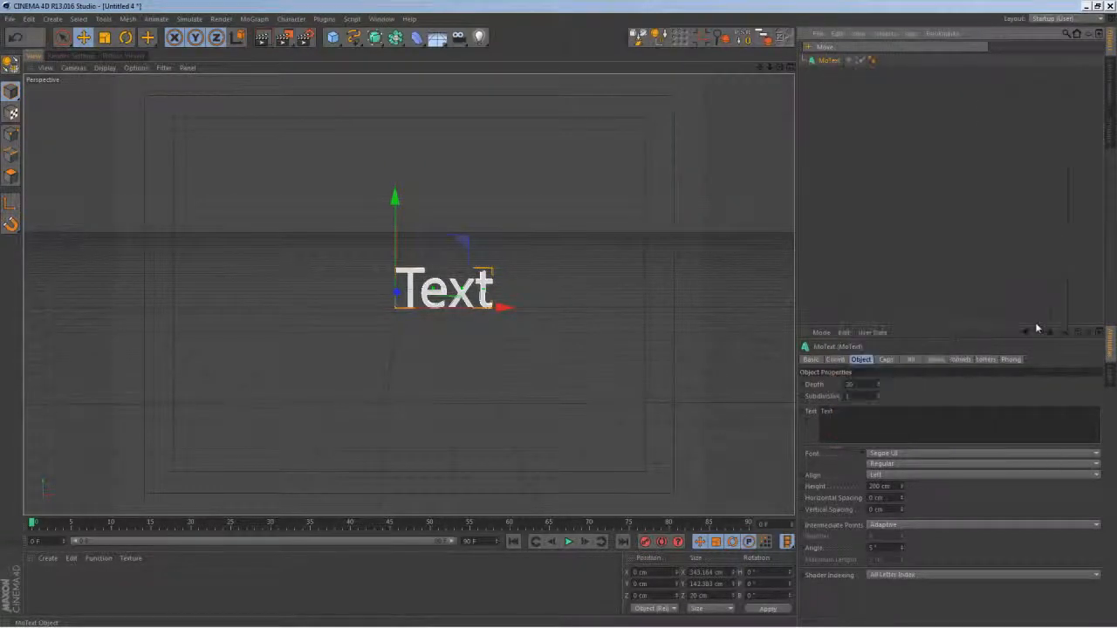
{"action": "left_click_drag", "start_coordinate": [828, 60], "coordinate": [190, 248]}
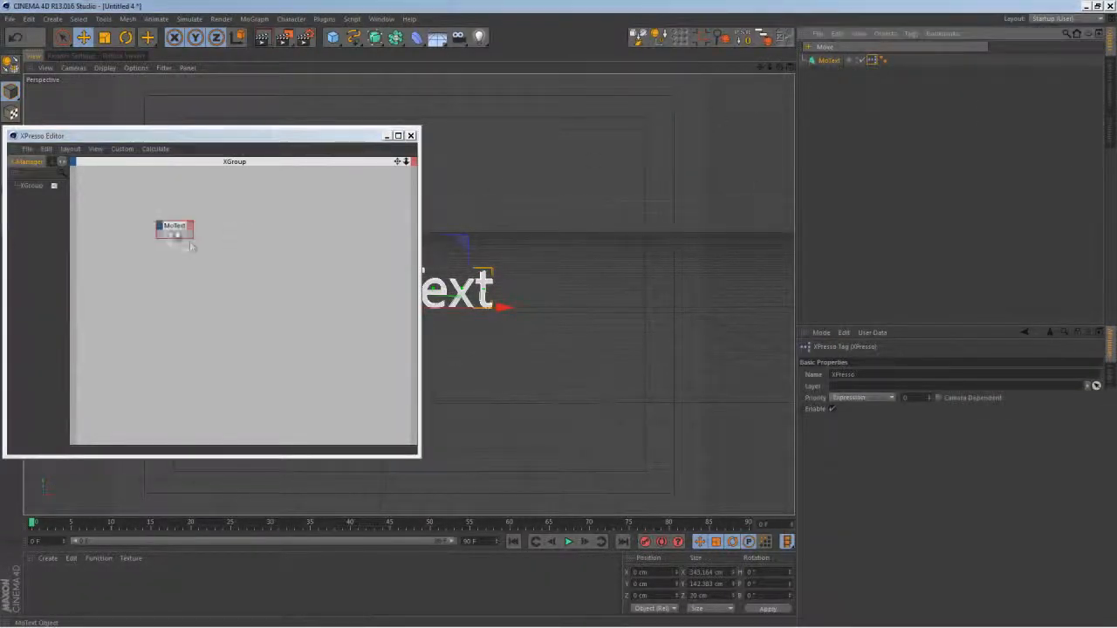
Add the basic property Name as an output port on the MoText node.
{"action": "left_click", "coordinate": [829, 60]}
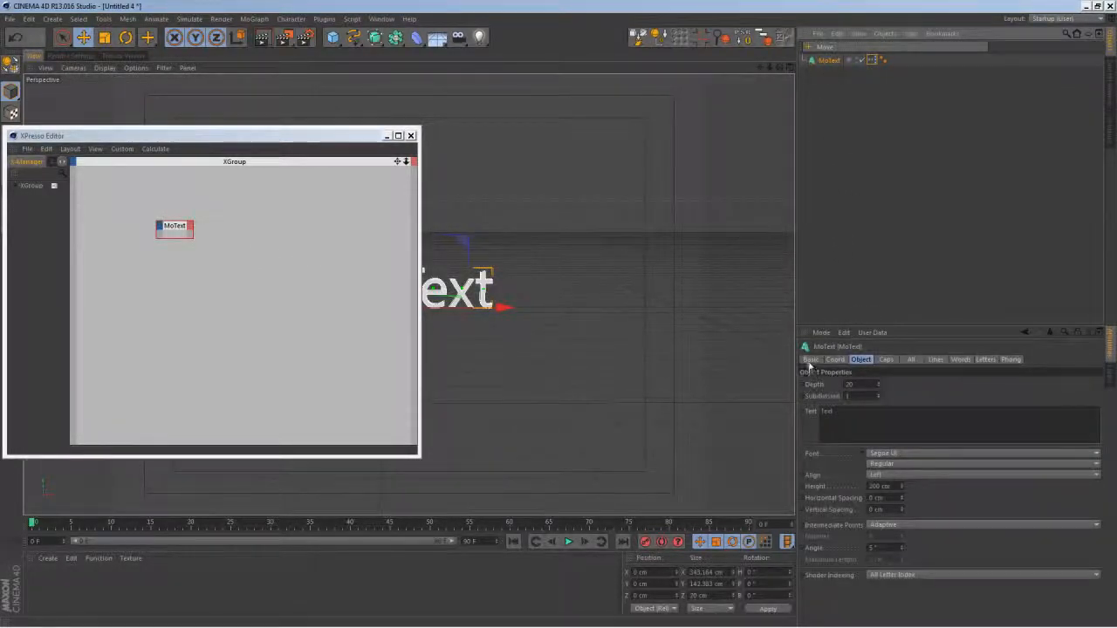
{"action": "left_click", "coordinate": [810, 359]}
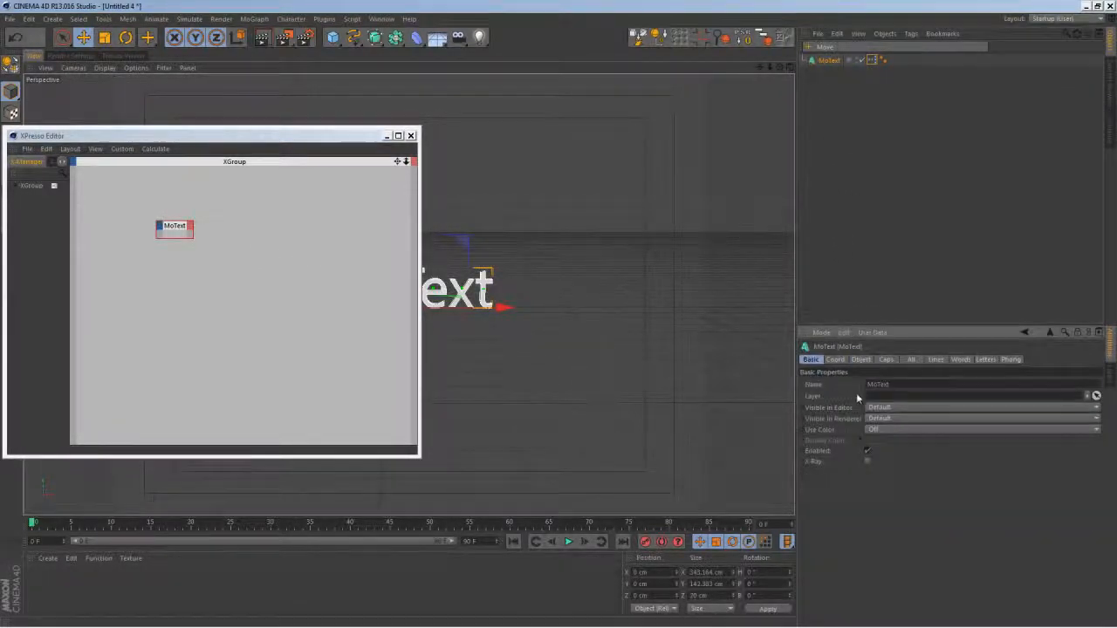
{"action": "left_click", "coordinate": [191, 230]}
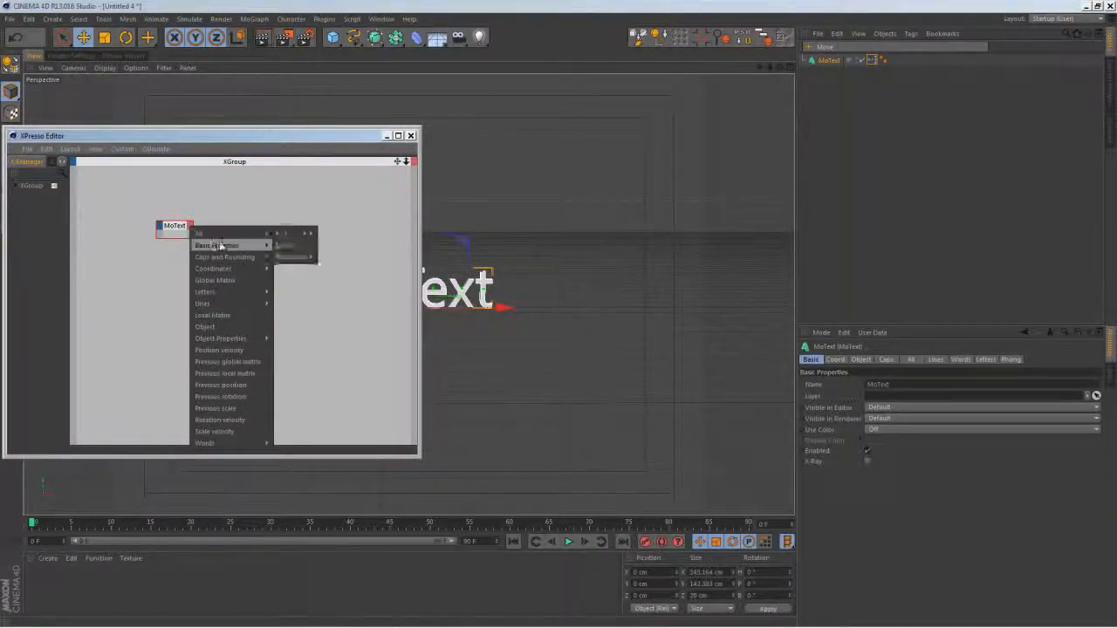
{"action": "mouse_move", "coordinate": [236, 247]}
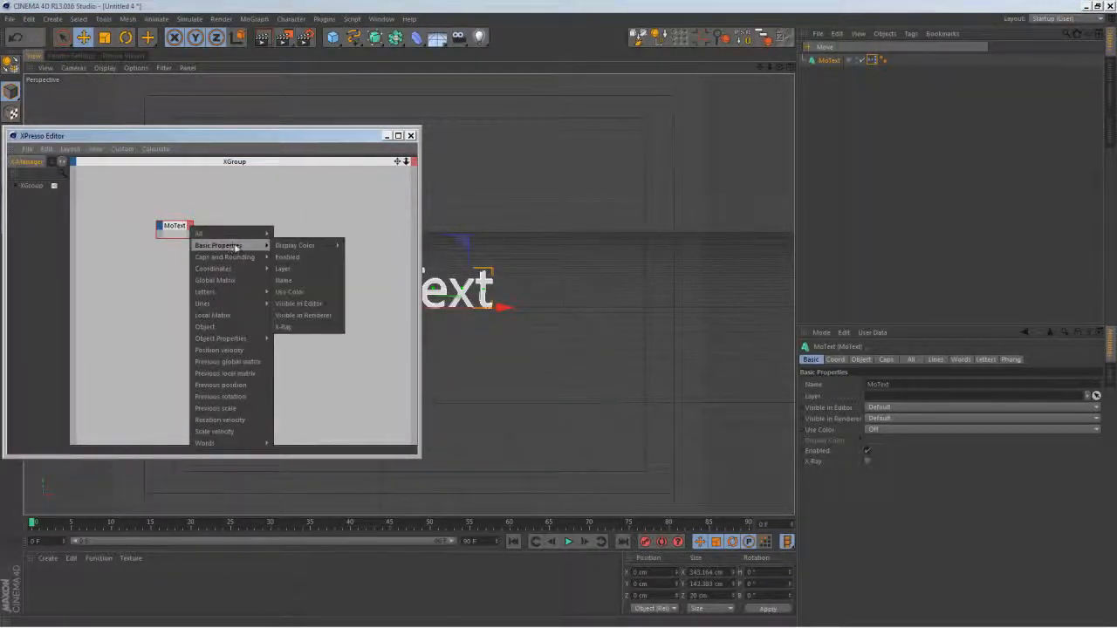
{"action": "left_click", "coordinate": [306, 281]}
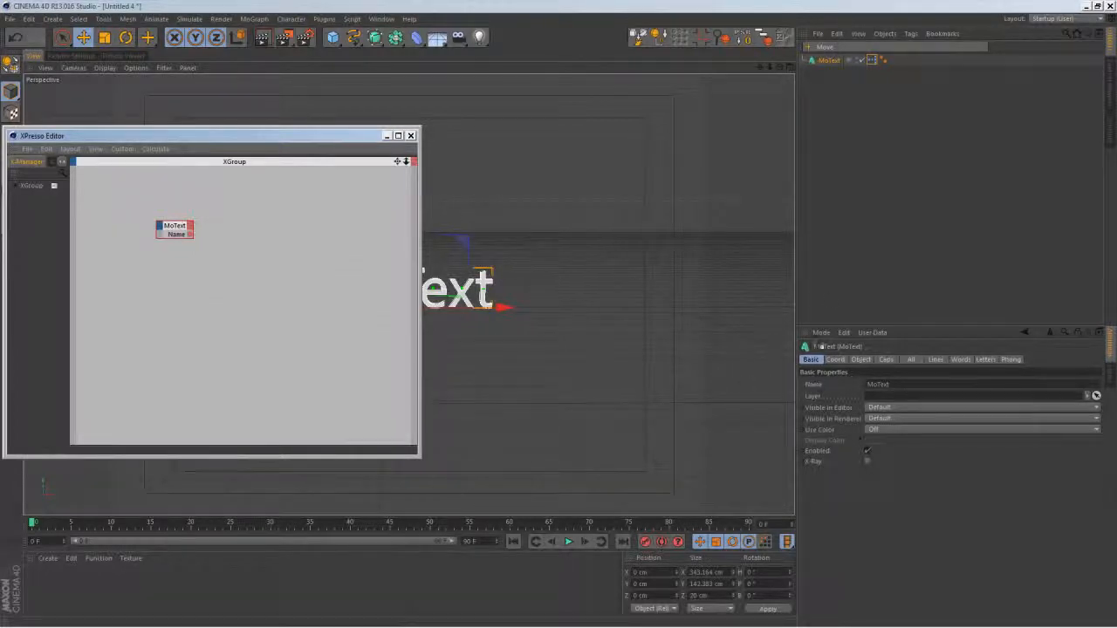
Duplicate the MoText node, remove the copy's Name port and give it a Text input port from the object properties.
{"action": "left_click", "coordinate": [860, 359]}
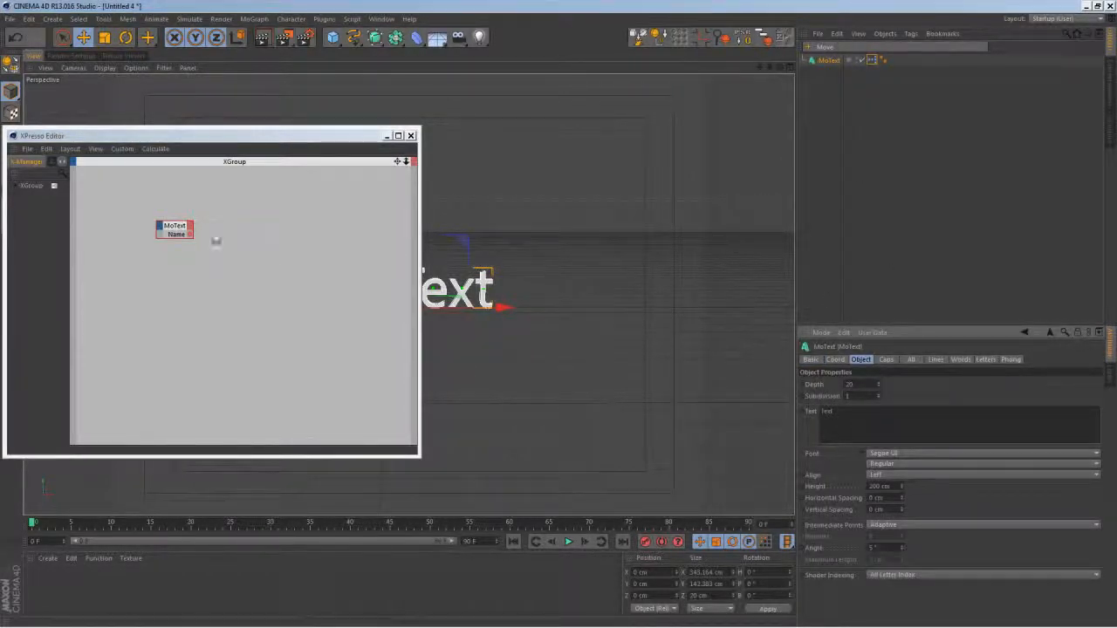
{"action": "left_click_drag", "start_coordinate": [167, 237], "coordinate": [235, 242], "text": "ctrl"}
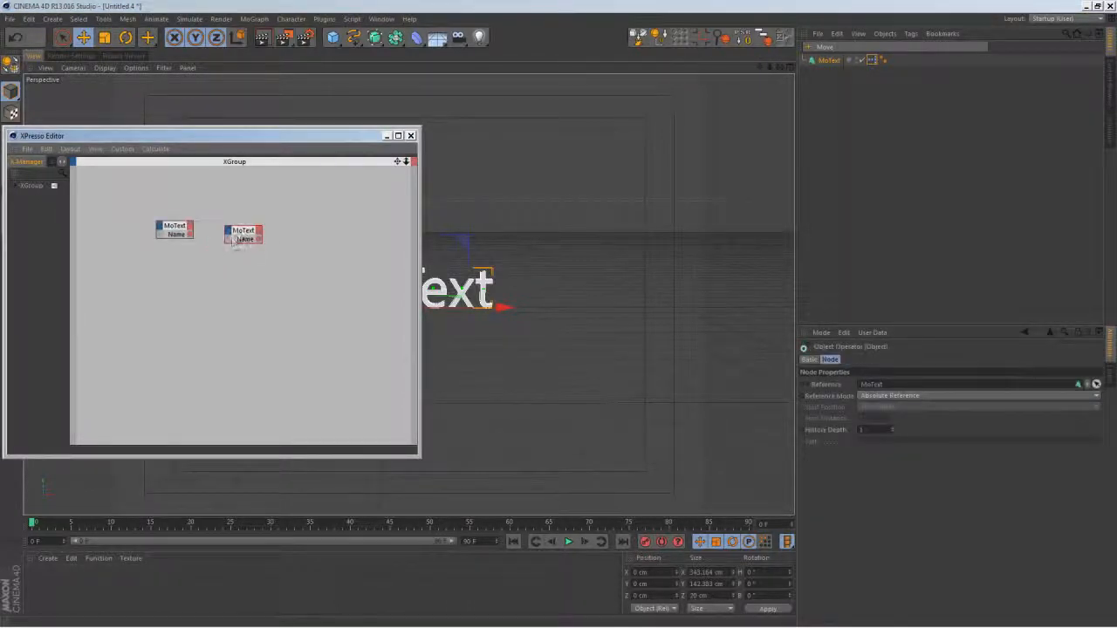
{"action": "right_click", "coordinate": [237, 241]}
{"action": "left_click", "coordinate": [251, 268]}
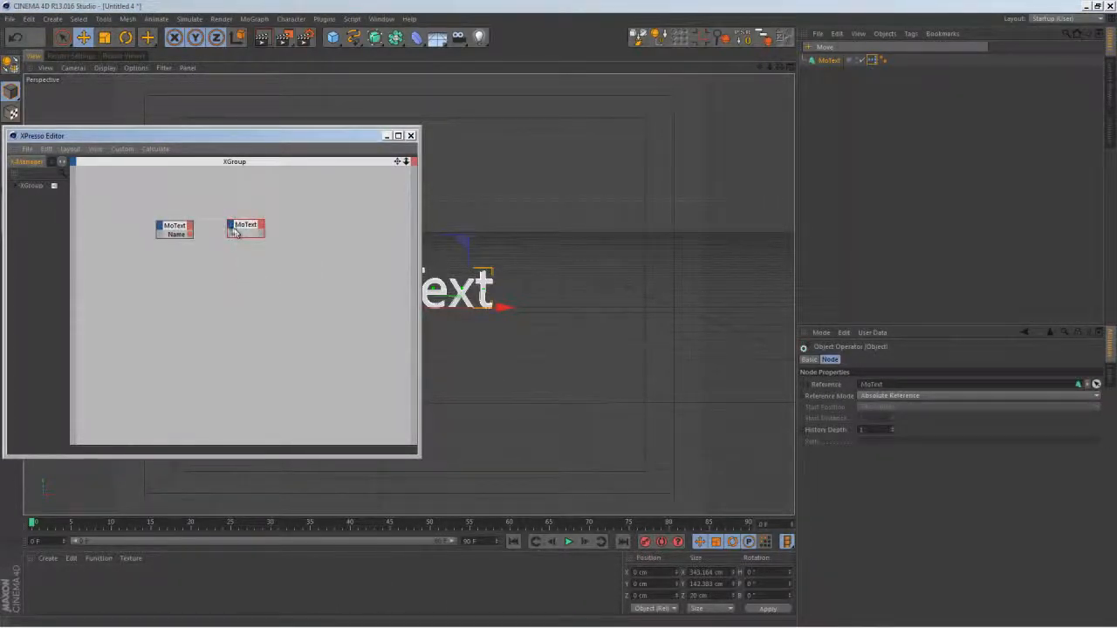
{"action": "left_click", "coordinate": [234, 230]}
{"action": "mouse_move", "coordinate": [280, 350]}
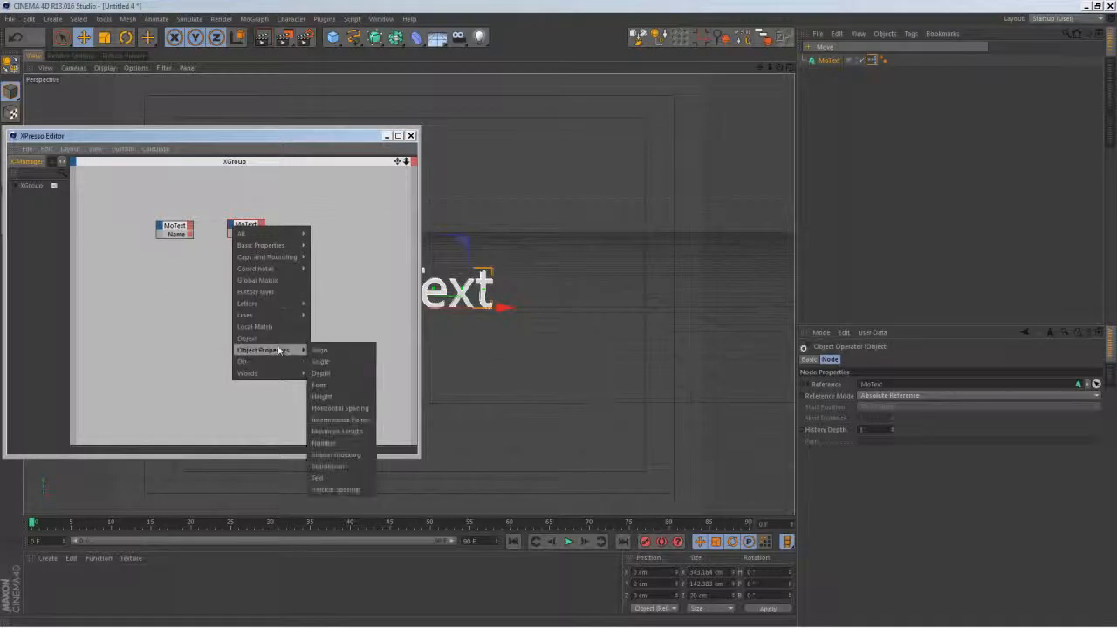
{"action": "left_click", "coordinate": [318, 478]}
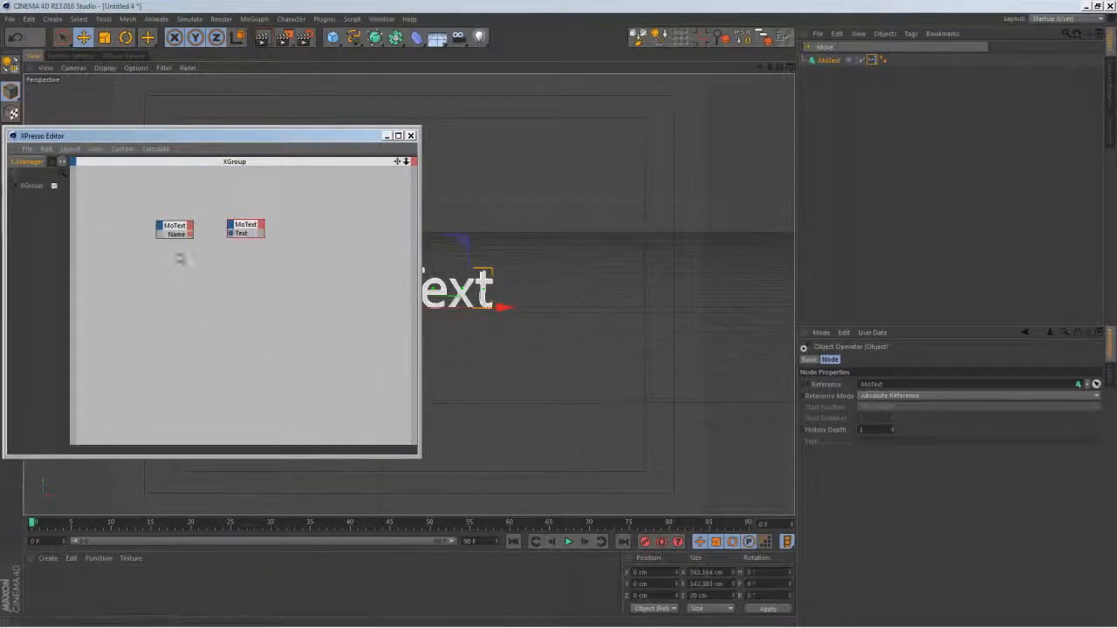
Connect the first node's Name output to the second node's Text input and close the XPresso Editor.
{"action": "left_click_drag", "start_coordinate": [187, 238], "coordinate": [229, 235]}
{"action": "left_click", "coordinate": [830, 60]}
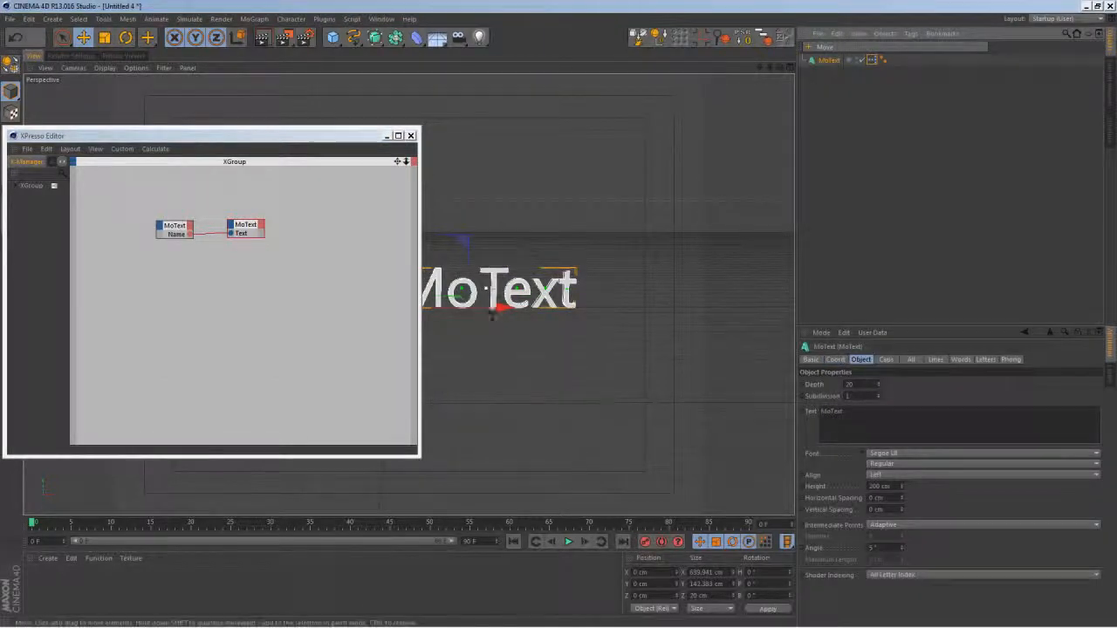
{"action": "left_click", "coordinate": [411, 136]}
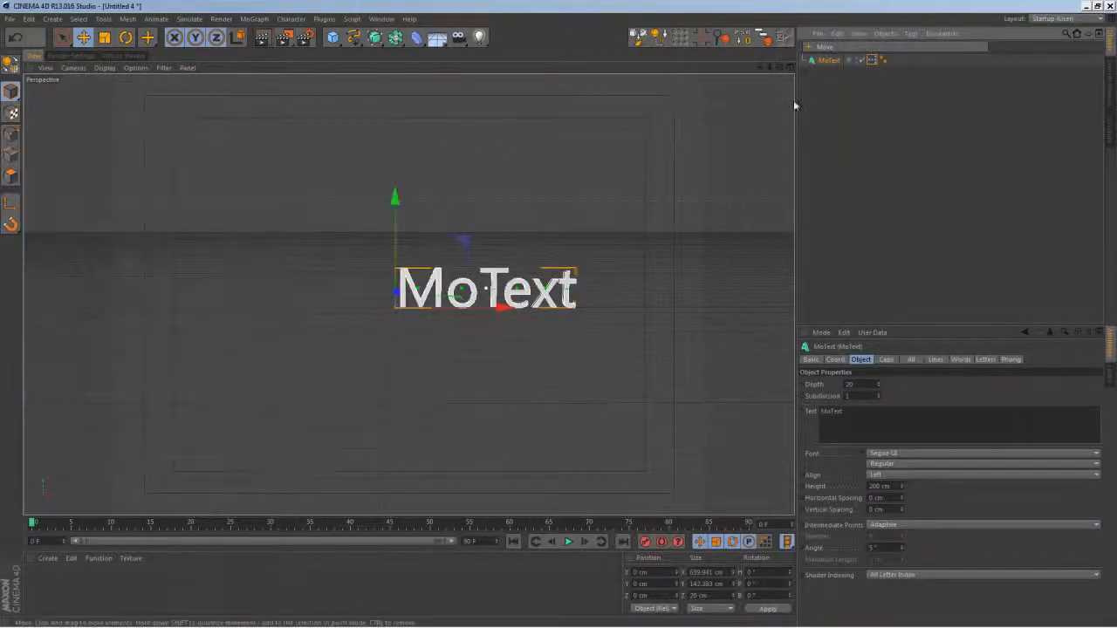
Rename the MoText object as UKRAMEDIA.COM.
{"action": "double_click", "coordinate": [830, 60]}
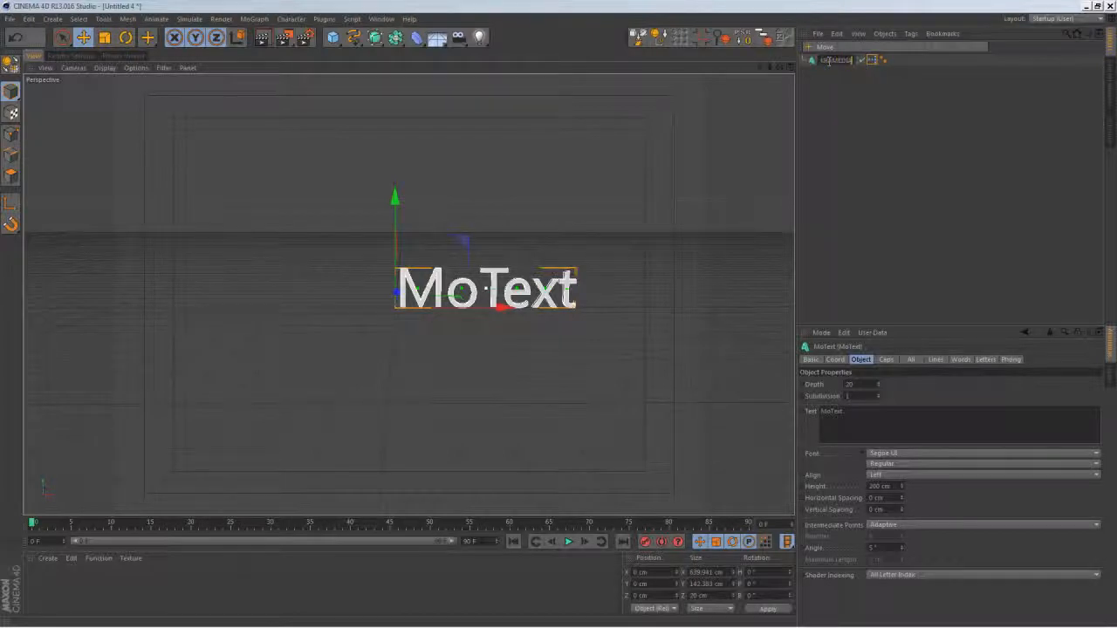
{"action": "type", "text": "UKRAMEDIA.COM"}
{"action": "key", "text": "Return"}
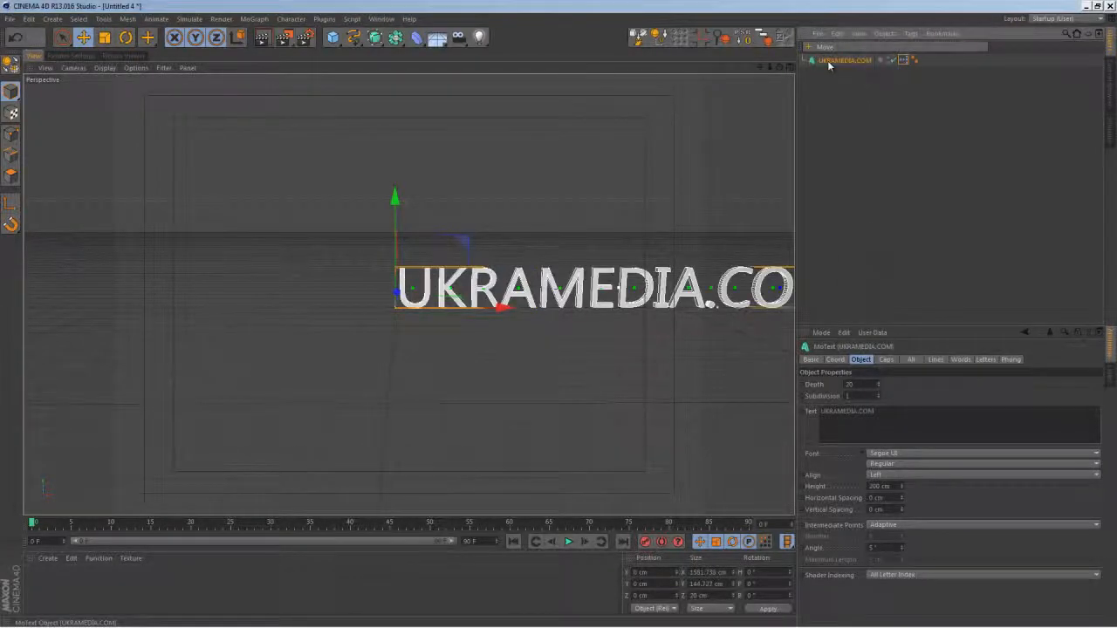
Align the text to Middle and set its font to HelveticaNeue MediumCond.
{"action": "left_click", "coordinate": [900, 475]}
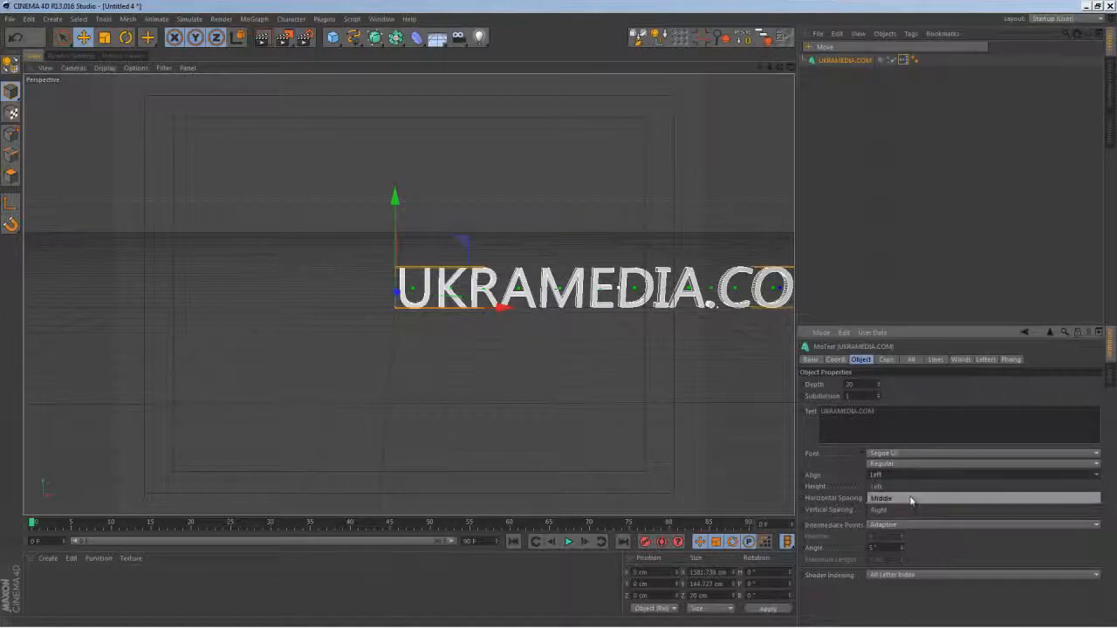
{"action": "left_click", "coordinate": [910, 499]}
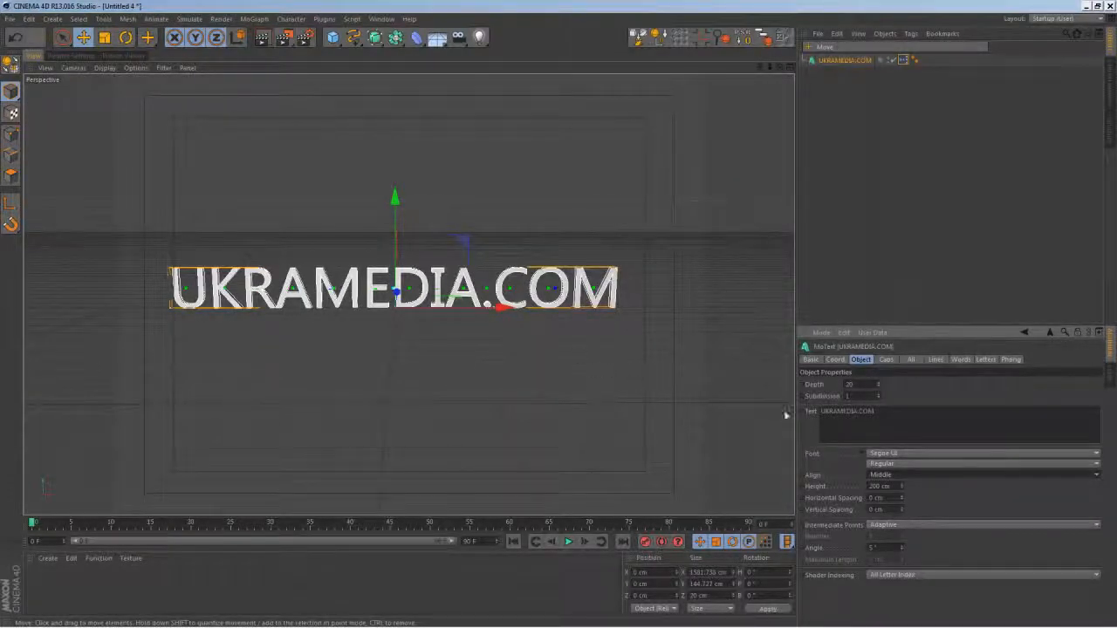
{"action": "left_click", "coordinate": [916, 454]}
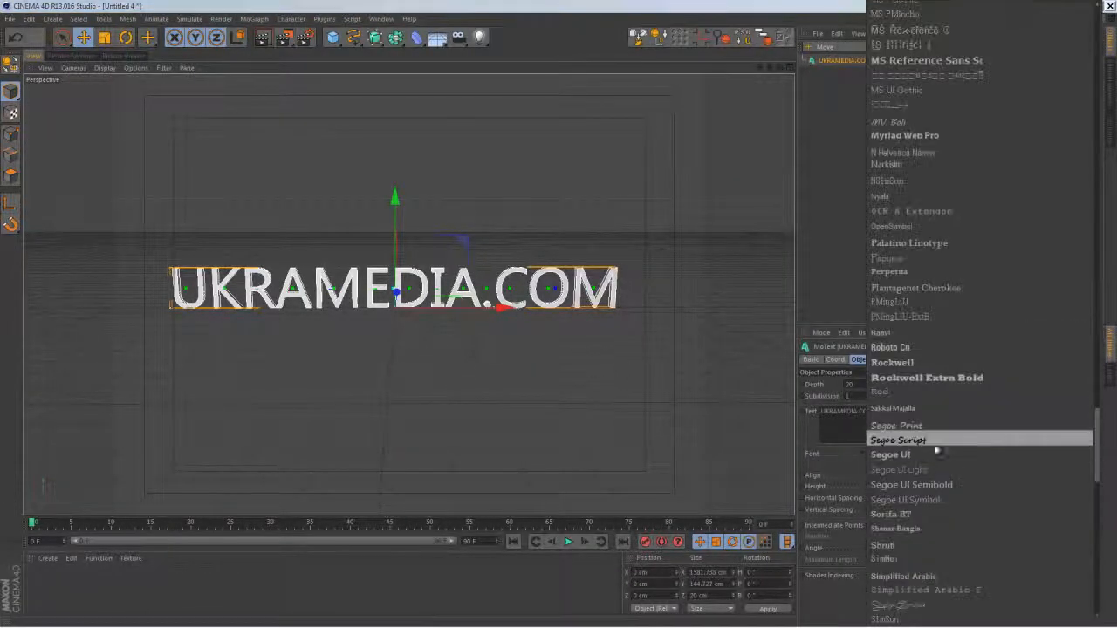
{"action": "left_click_drag", "start_coordinate": [1097, 440], "coordinate": [1108, 243]}
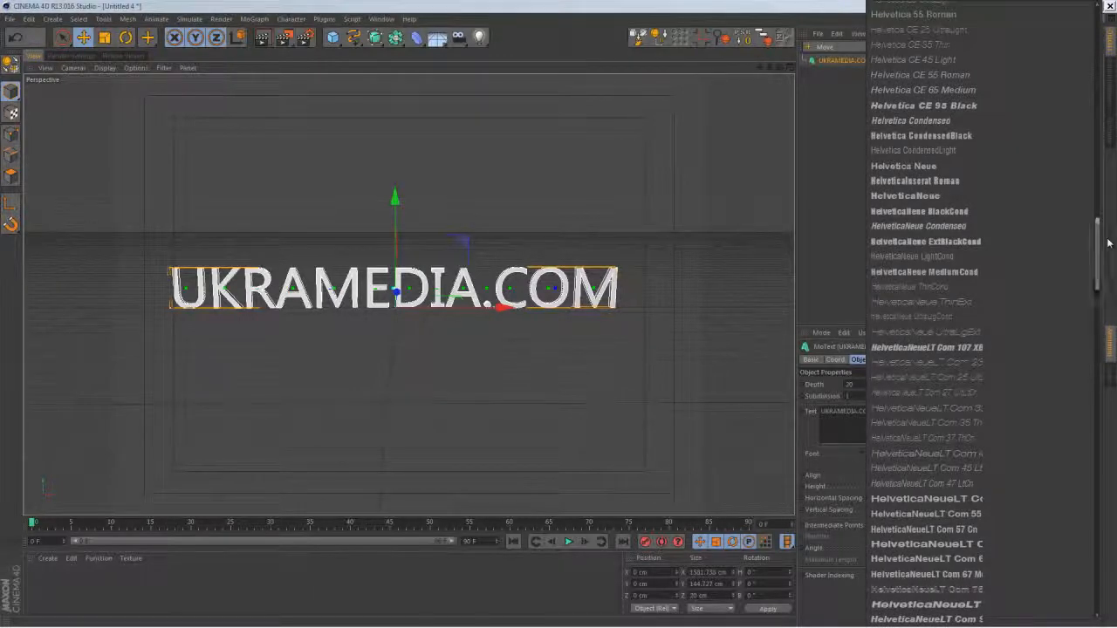
{"action": "left_click", "coordinate": [1019, 279]}
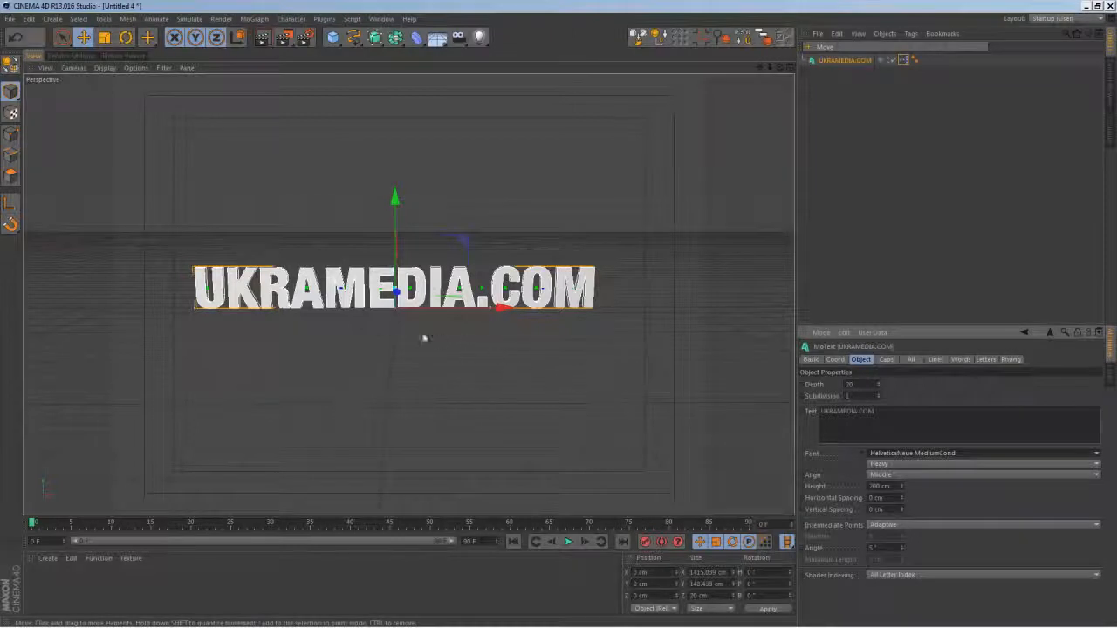
Set the text's extrusion depth to 100.
{"action": "scroll", "coordinate": [397, 314], "scroll_direction": "up", "scroll_amount": 3}
{"action": "middle_click_drag", "start_coordinate": [395, 288], "coordinate": [428, 292], "text": "alt"}
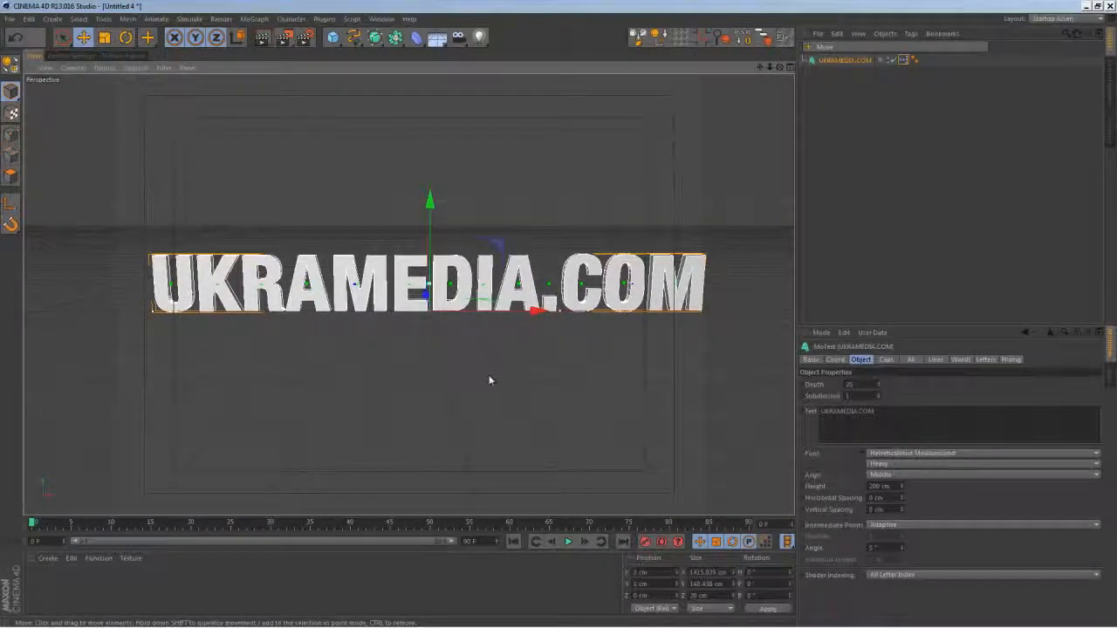
{"action": "left_click_drag", "start_coordinate": [858, 384], "coordinate": [775, 393]}
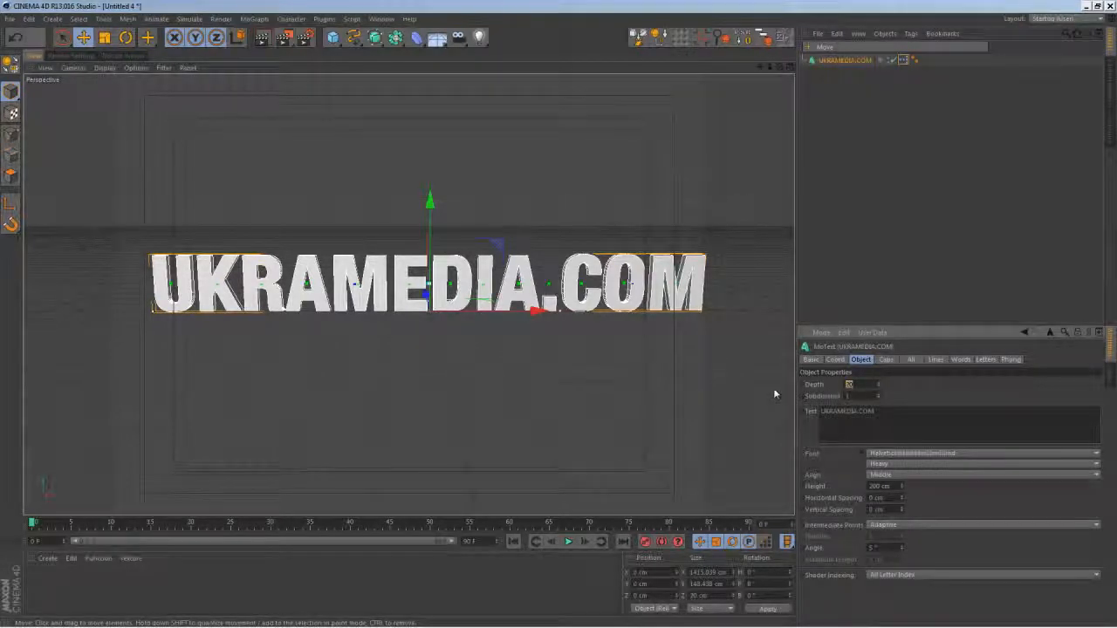
{"action": "type", "text": "100"}
{"action": "key", "text": "Return"}
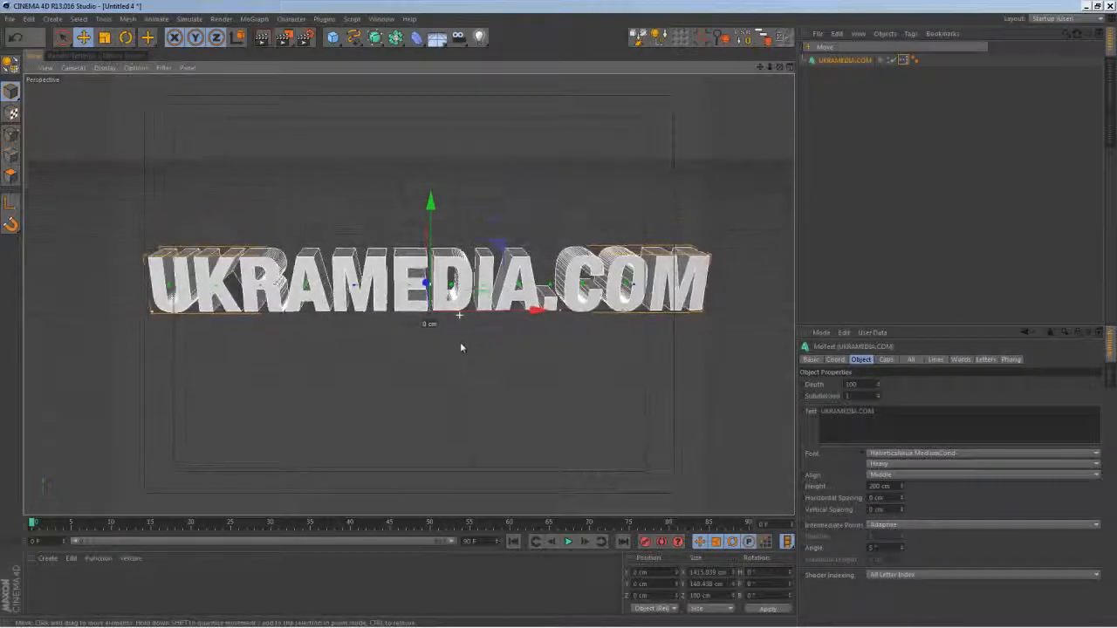
Set both the start and end caps of the text to Fillet Cap.
{"action": "left_click", "coordinate": [885, 358]}
{"action": "left_click", "coordinate": [907, 384]}
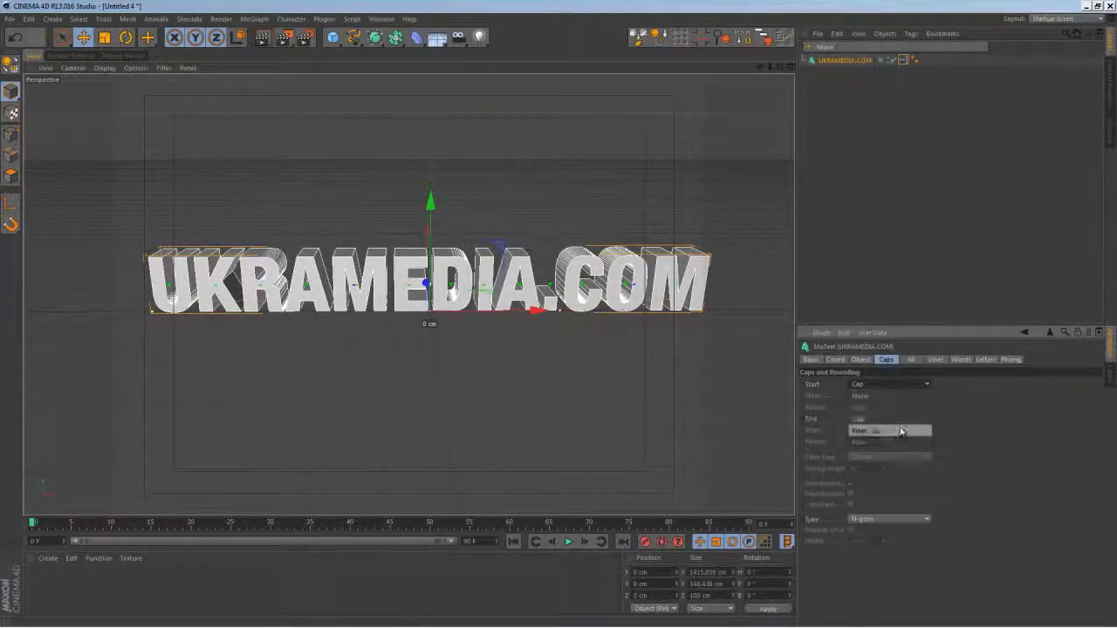
{"action": "left_click", "coordinate": [901, 431]}
{"action": "left_click", "coordinate": [886, 419]}
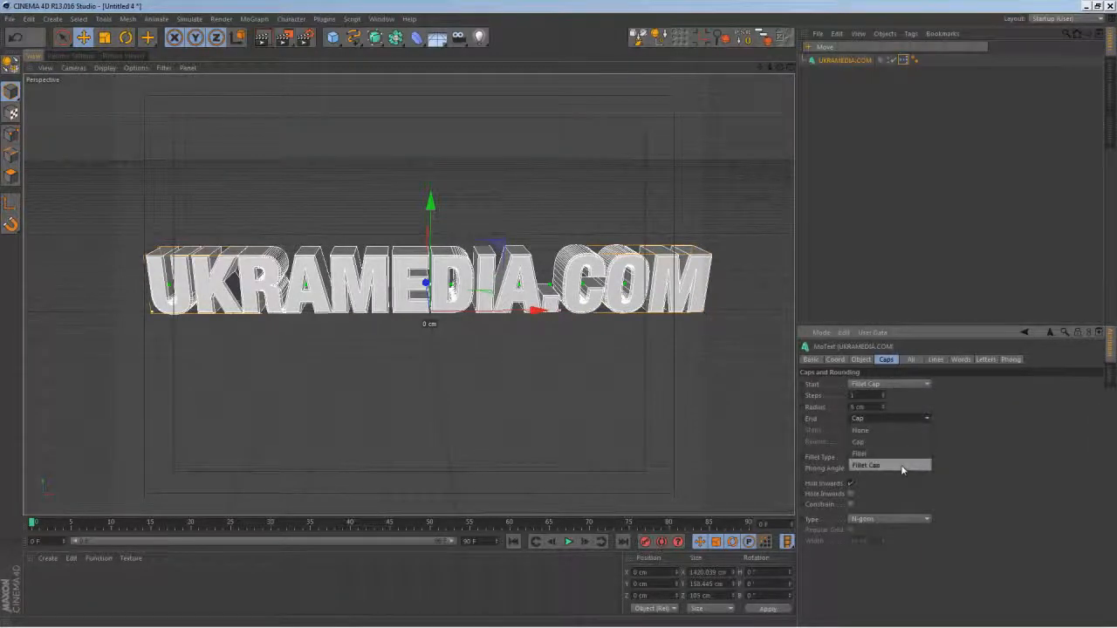
{"action": "left_click", "coordinate": [902, 462]}
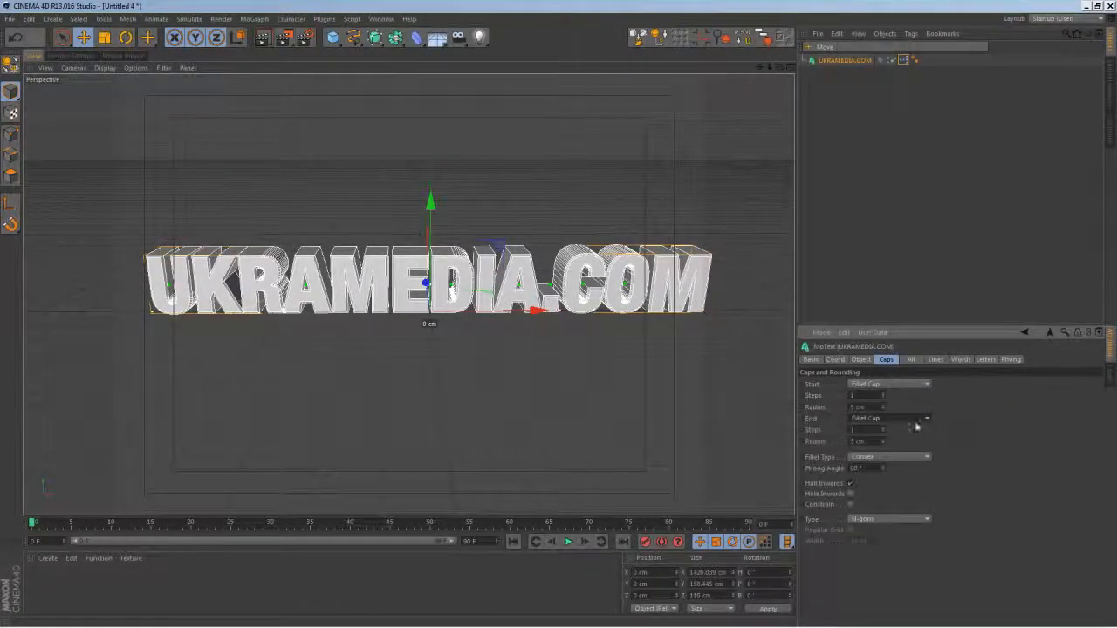
Set the fillet radius of the start and end caps to 2 cm.
{"action": "type", "text": "2"}
{"action": "double_click", "coordinate": [857, 407]}
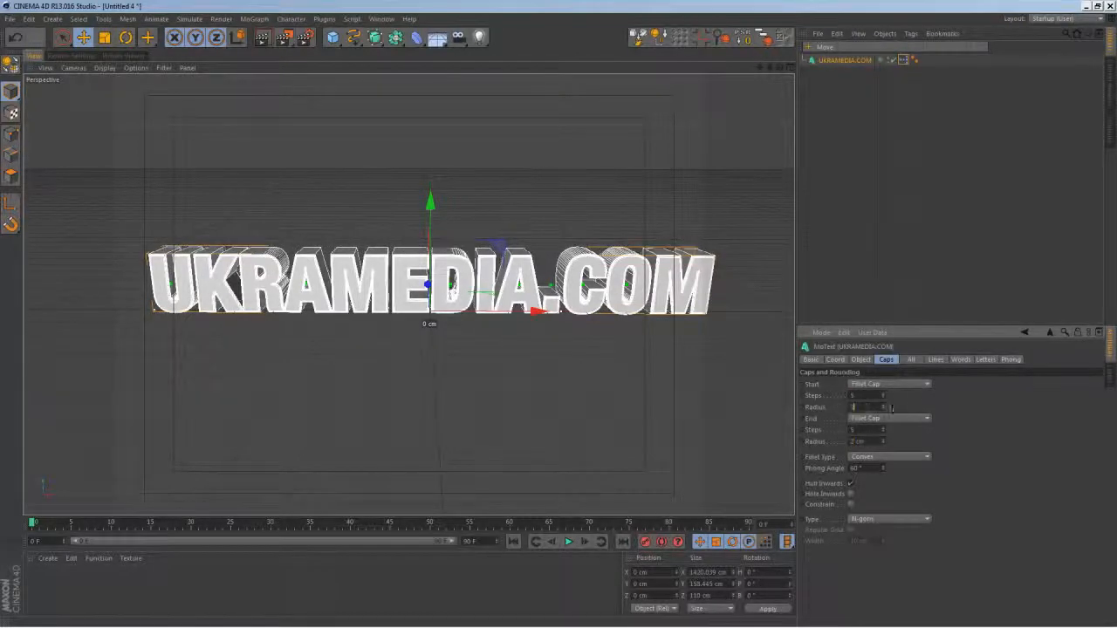
{"action": "type", "text": "2"}
{"action": "key", "text": "Return"}
Examine the extruded text and its filleted edges from different angles and distances.
{"action": "left_click_drag", "start_coordinate": [390, 284], "coordinate": [434, 283], "text": "alt"}
{"action": "middle_click_drag", "start_coordinate": [446, 294], "coordinate": [466, 319], "text": "alt"}
{"action": "left_click_drag", "start_coordinate": [466, 319], "coordinate": [504, 304], "text": "alt"}
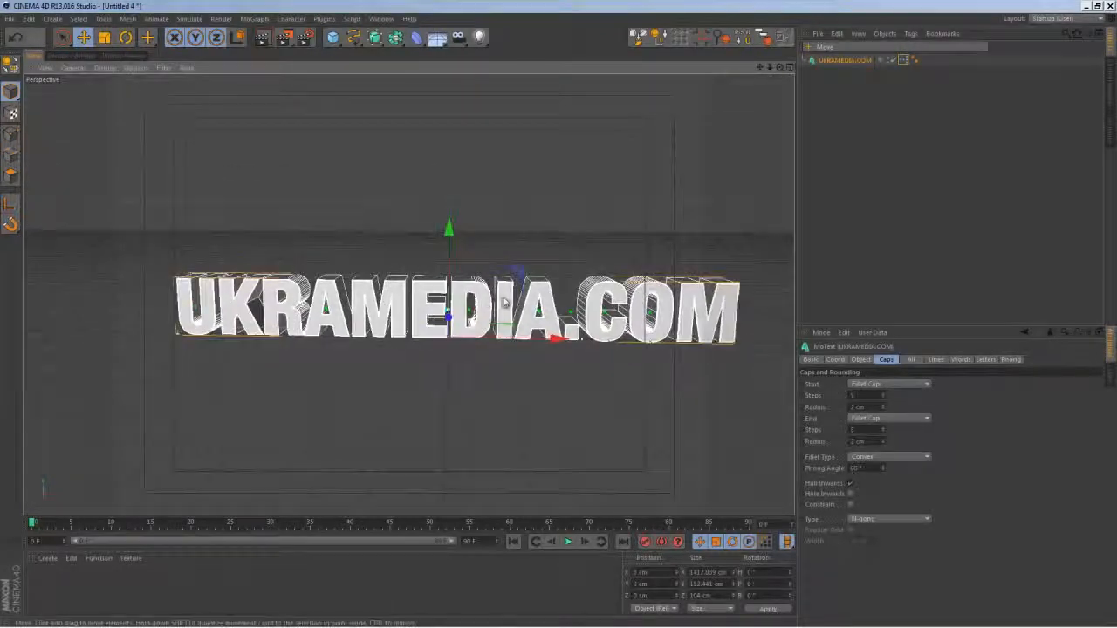
{"action": "scroll", "coordinate": [455, 295], "scroll_direction": "down", "scroll_amount": 4}
{"action": "middle_click_drag", "start_coordinate": [503, 304], "coordinate": [416, 294], "text": "alt"}
{"action": "right_click_drag", "start_coordinate": [416, 293], "coordinate": [440, 320], "text": "alt"}
{"action": "left_click_drag", "start_coordinate": [440, 319], "coordinate": [457, 320], "text": "alt"}
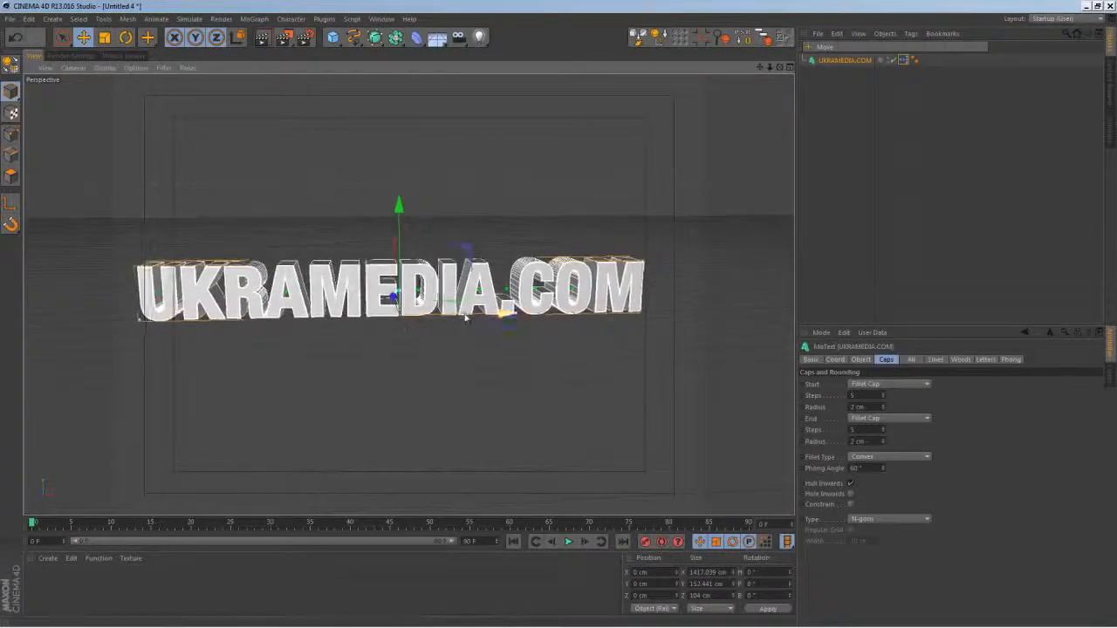
{"action": "middle_click_drag", "start_coordinate": [457, 320], "coordinate": [482, 315], "text": "alt"}
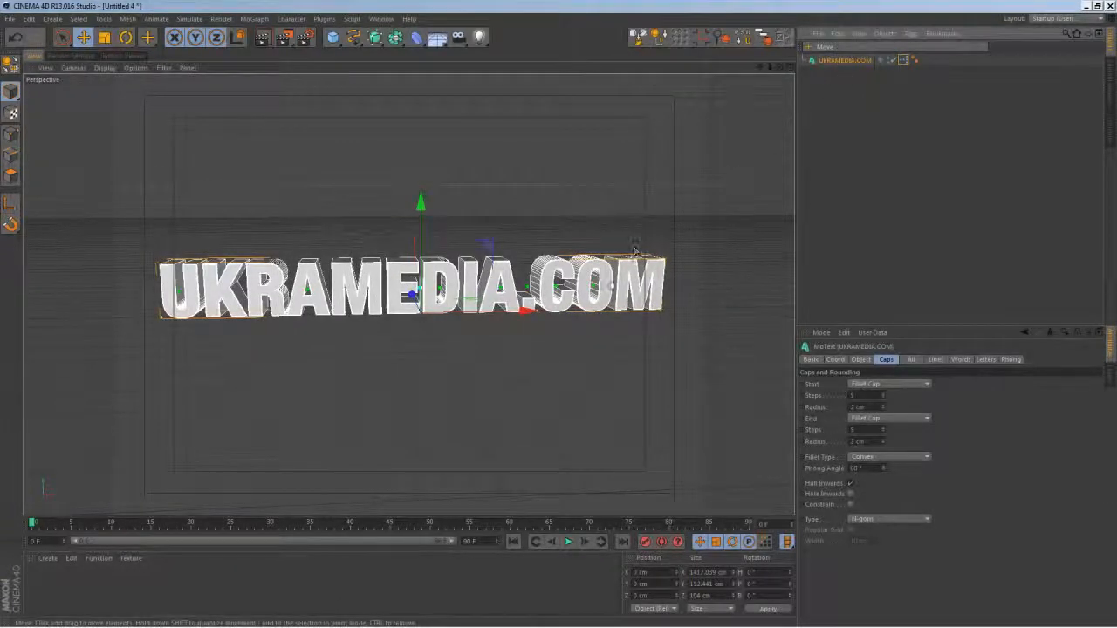
Add a Step effector to the UKRAMEDIA.COM text and flatten its spline at the maximum value.
{"action": "left_click", "coordinate": [254, 18]}
{"action": "mouse_move", "coordinate": [264, 37]}
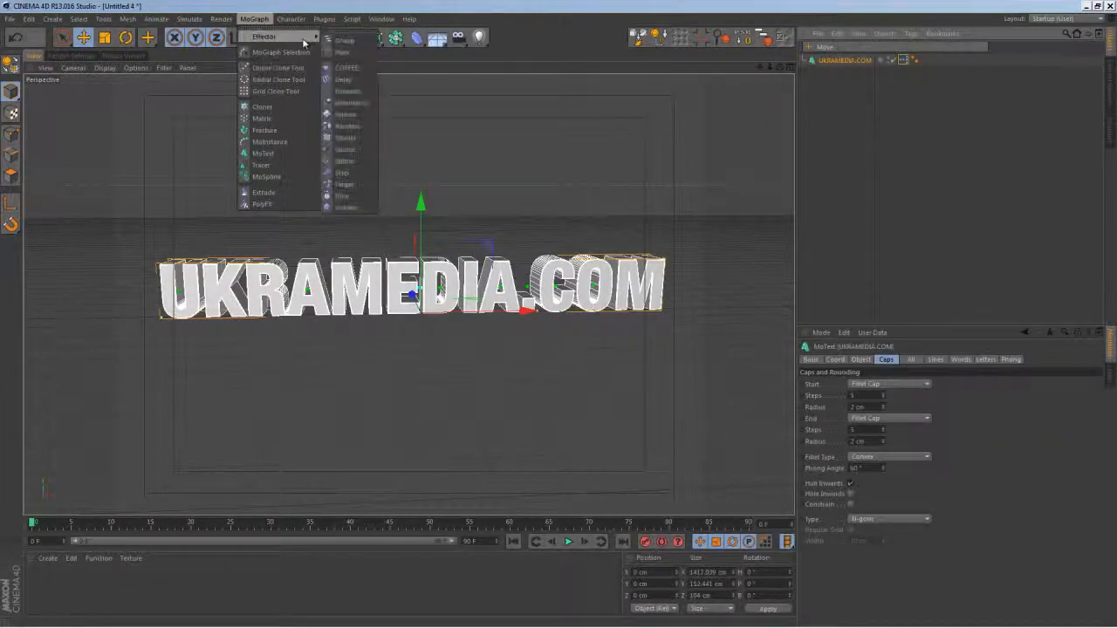
{"action": "left_click", "coordinate": [359, 171]}
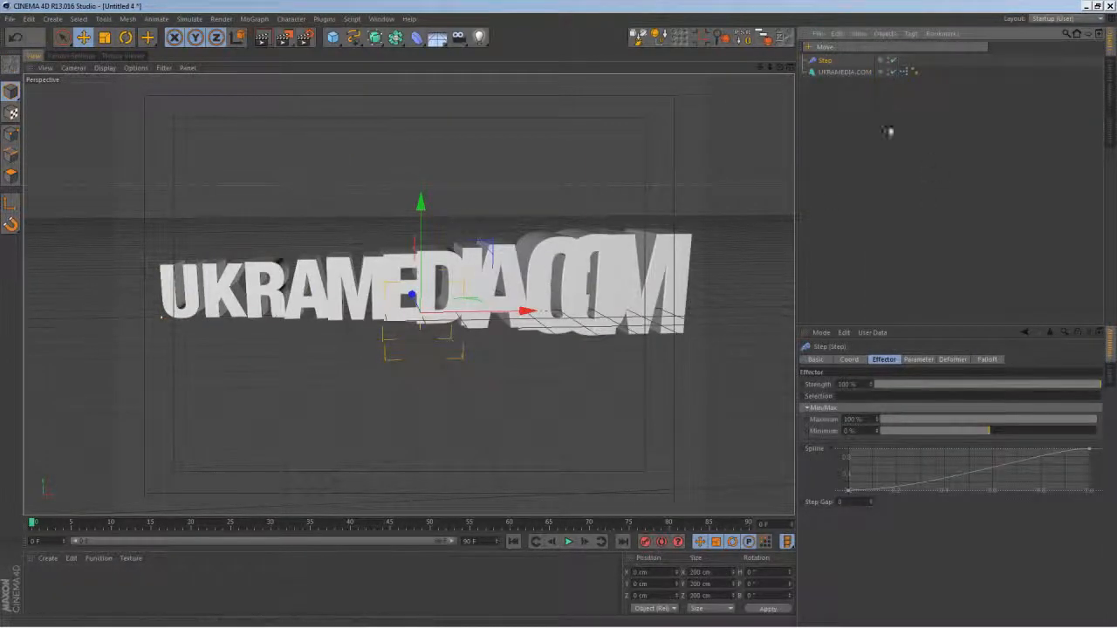
{"action": "left_click_drag", "start_coordinate": [851, 496], "coordinate": [849, 435]}
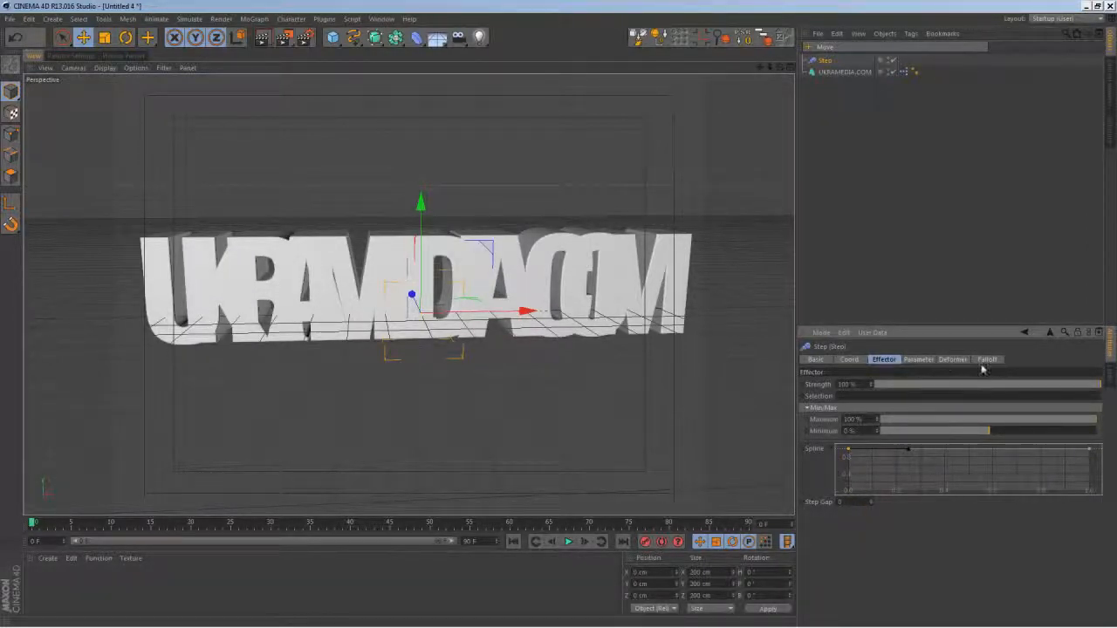
Set the Step effector's falloff shape to Linear.
{"action": "left_click", "coordinate": [988, 359]}
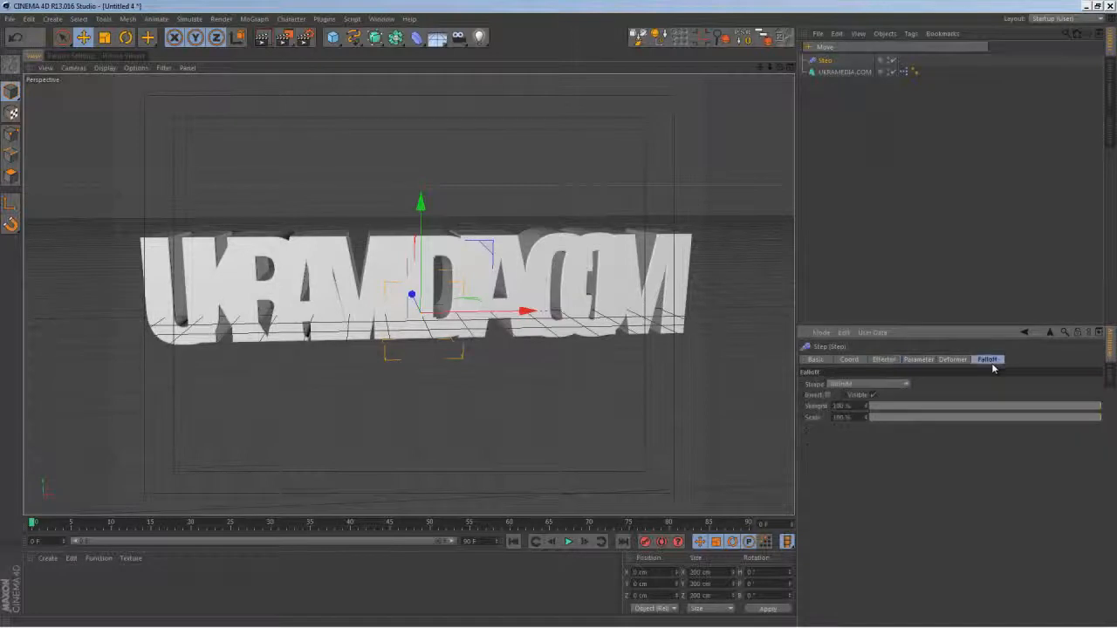
{"action": "left_click", "coordinate": [882, 385]}
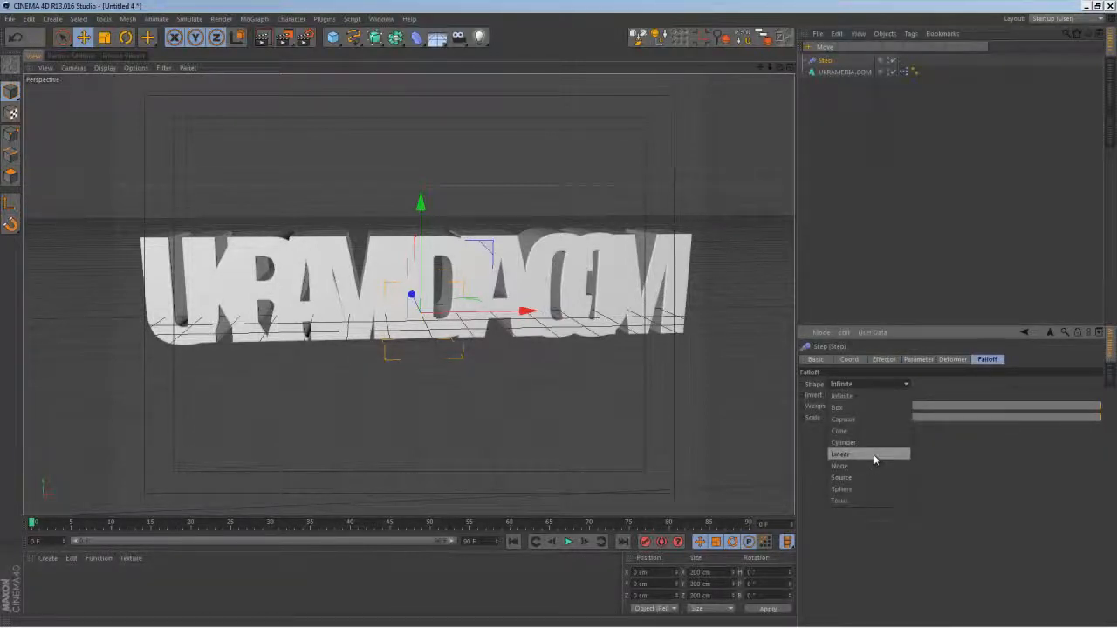
{"action": "left_click", "coordinate": [842, 454]}
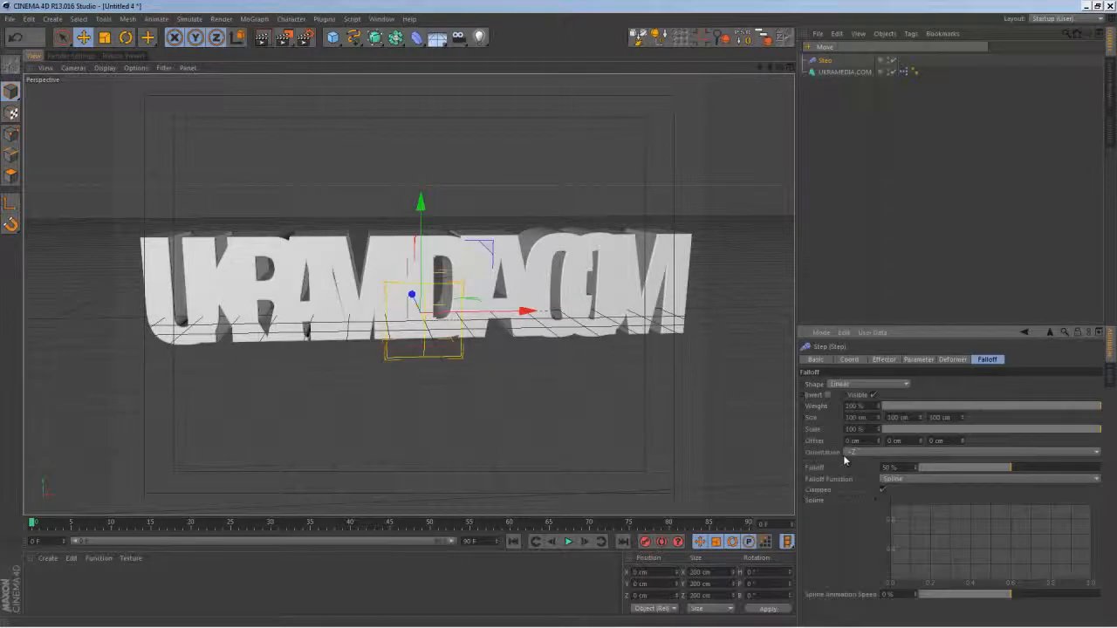
Rotate the Step effector to a 90° heading and move it along X to about -190 cm.
{"action": "key", "text": "t"}
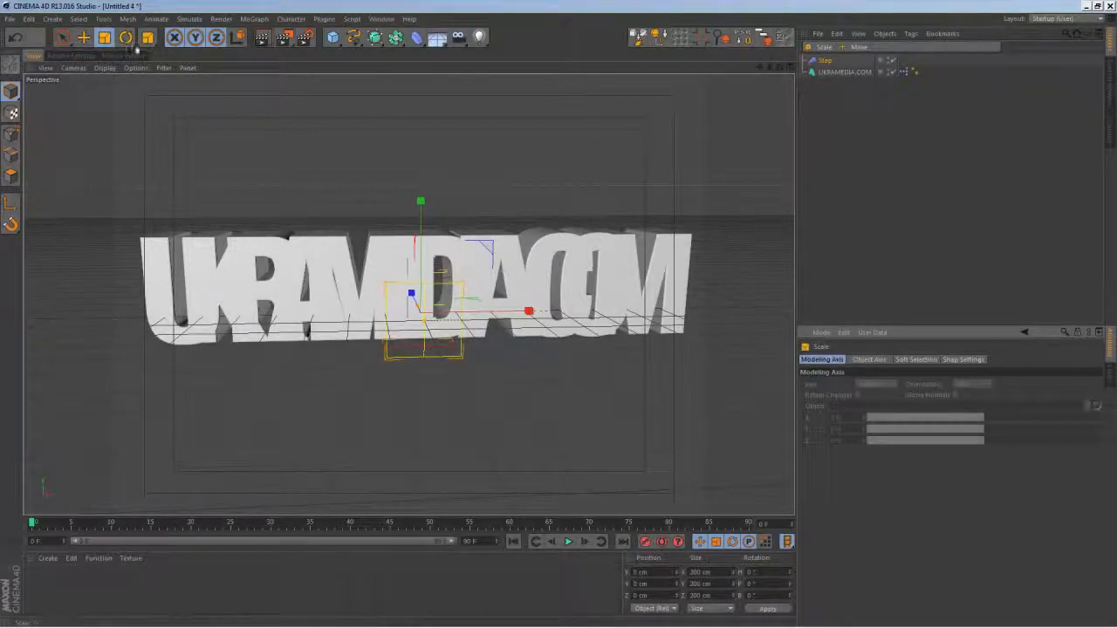
{"action": "key", "text": "r"}
{"action": "left_click_drag", "start_coordinate": [439, 340], "coordinate": [514, 310]}
{"action": "left_click", "coordinate": [87, 37]}
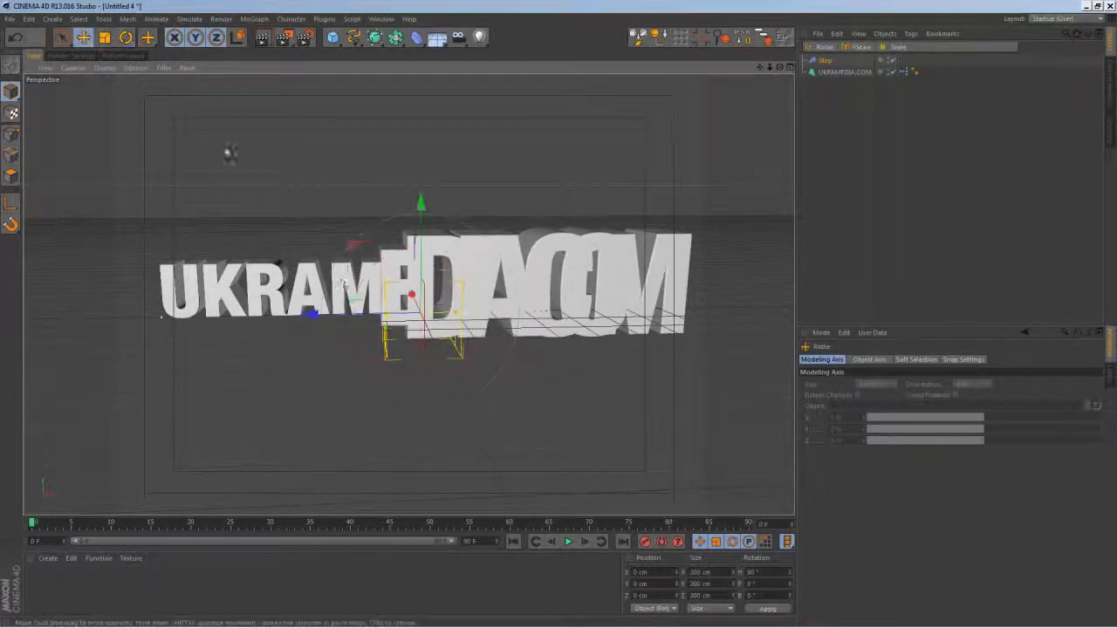
{"action": "left_click_drag", "start_coordinate": [388, 345], "coordinate": [218, 341]}
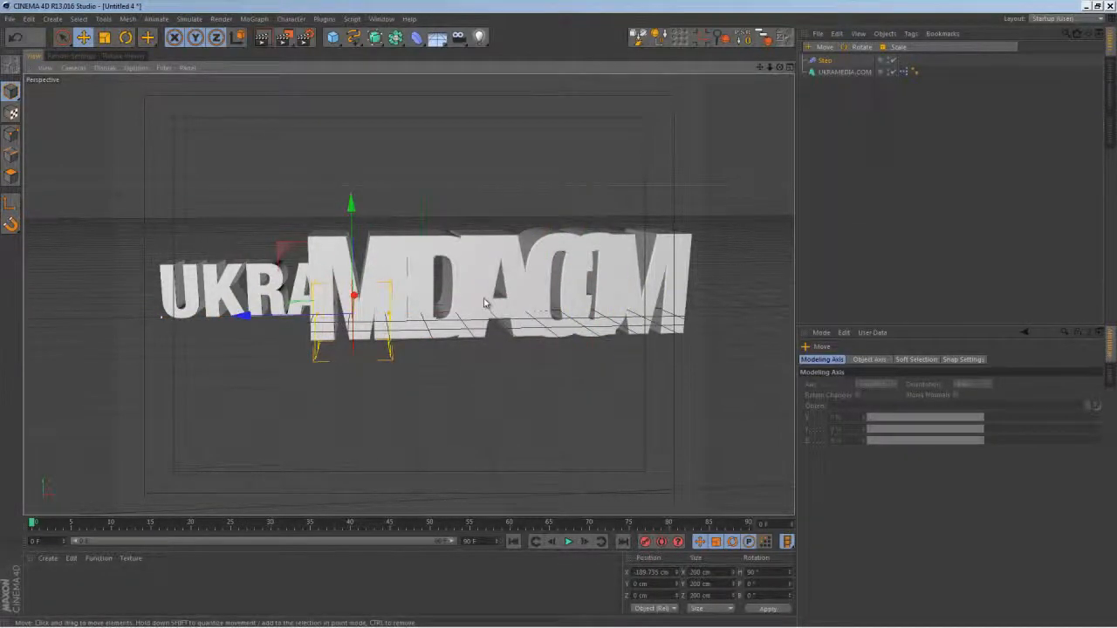
Keep the Step effector's falloff Linear and stretch its Z size to about 433 cm.
{"action": "left_click", "coordinate": [824, 60]}
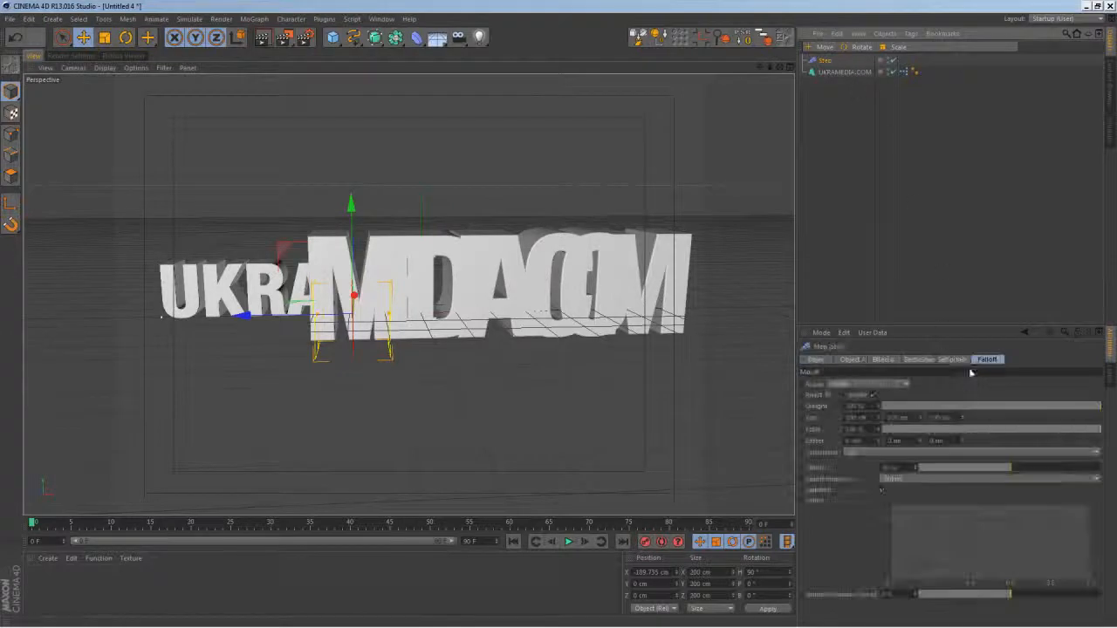
{"action": "left_click", "coordinate": [885, 384]}
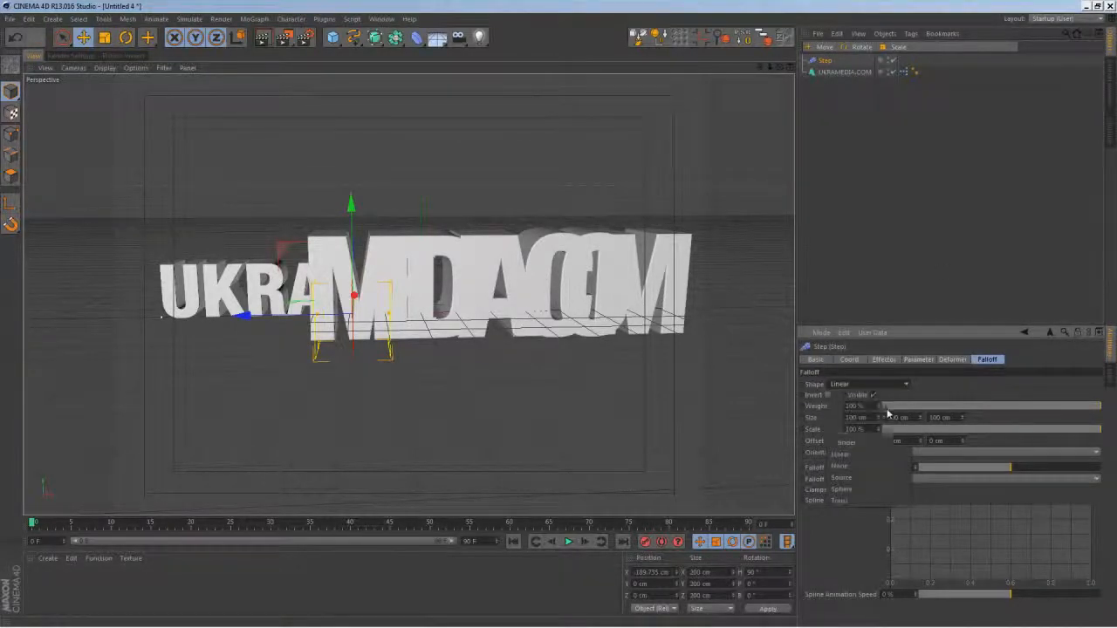
{"action": "left_click", "coordinate": [851, 395]}
{"action": "left_click_drag", "start_coordinate": [271, 314], "coordinate": [202, 327]}
{"action": "left_click", "coordinate": [879, 385]}
{"action": "left_click", "coordinate": [885, 455]}
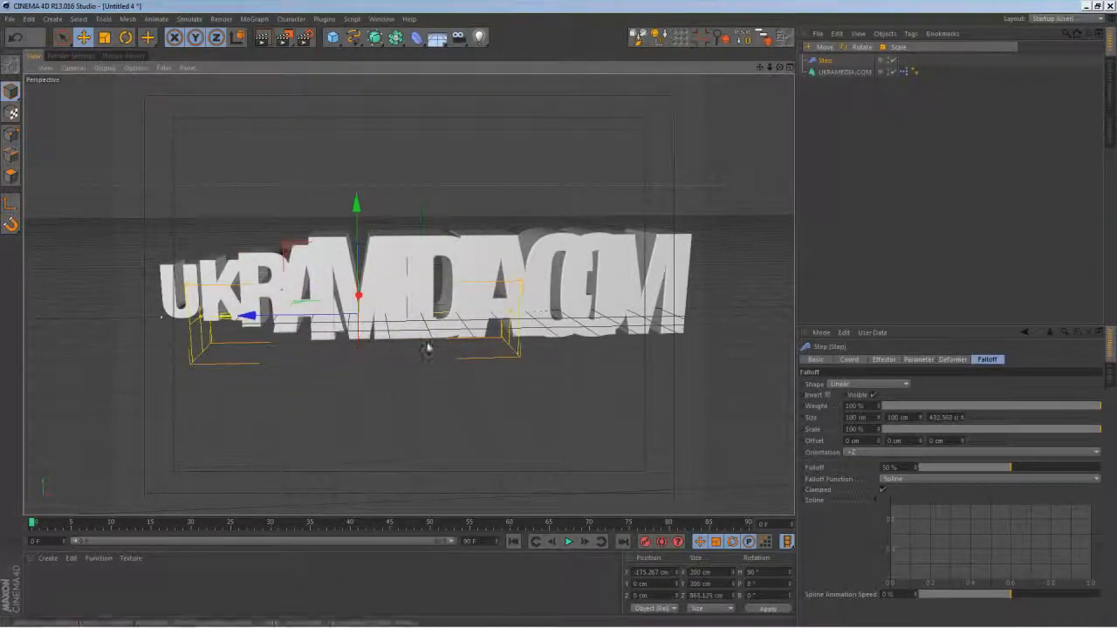
In the Front view, move the Step effector past the start of the text to X about -1197 cm.
{"action": "right_click", "coordinate": [428, 347]}
{"action": "left_click", "coordinate": [412, 304]}
{"action": "middle_click", "coordinate": [410, 304]}
{"action": "middle_click", "coordinate": [514, 381]}
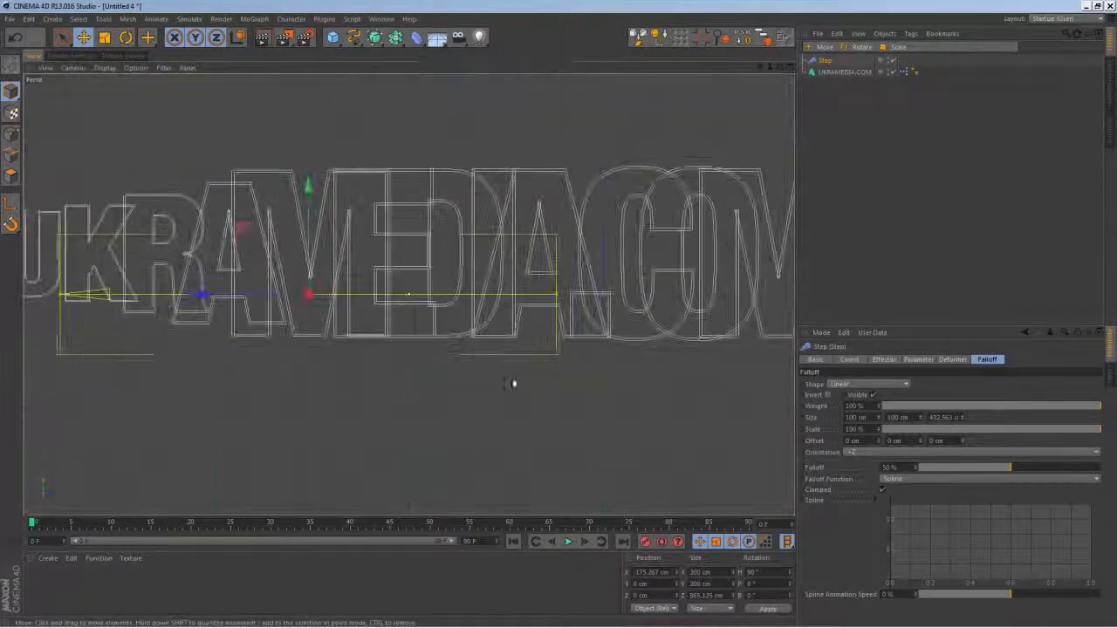
{"action": "scroll", "coordinate": [458, 356], "scroll_direction": "down", "scroll_amount": 5}
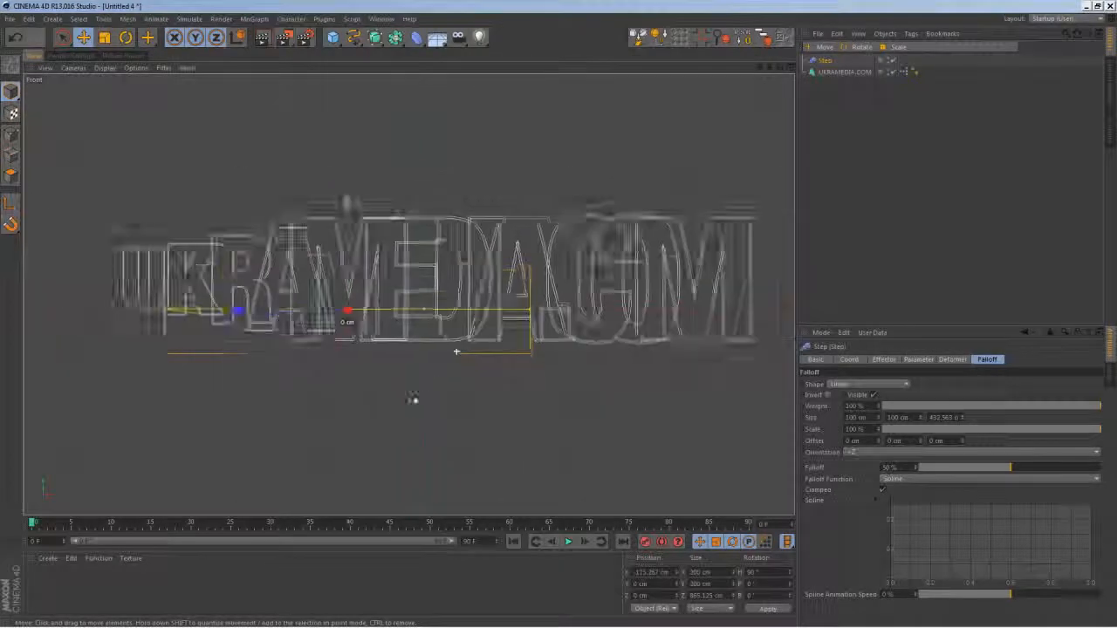
{"action": "left_click_drag", "start_coordinate": [258, 316], "coordinate": [47, 317]}
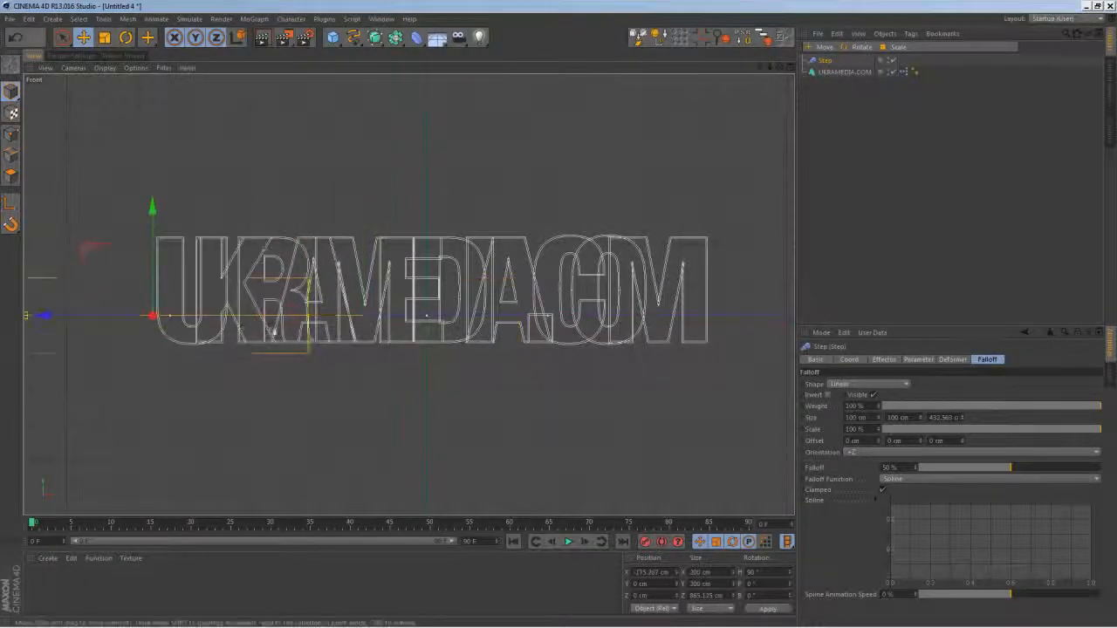
{"action": "scroll", "coordinate": [275, 336], "scroll_direction": "down", "scroll_amount": 4}
{"action": "left_click_drag", "start_coordinate": [203, 325], "coordinate": [134, 326]}
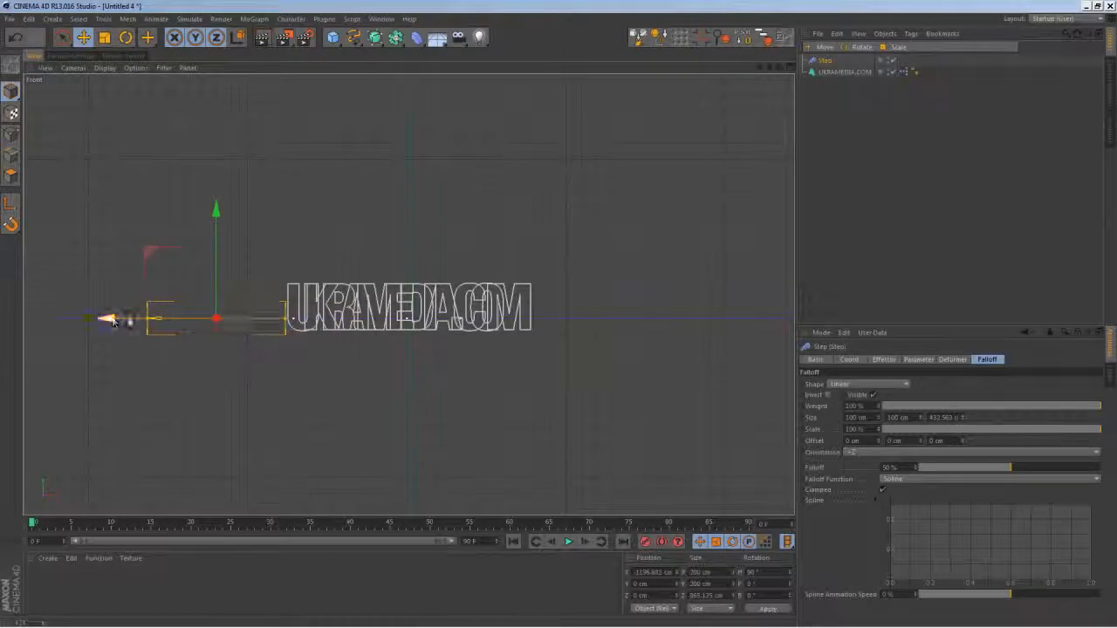
Keyframe the Step effector's X position at frame 0 and, moved past the text's end to about 1165 cm, at frame 65.
{"action": "left_click", "coordinate": [848, 359]}
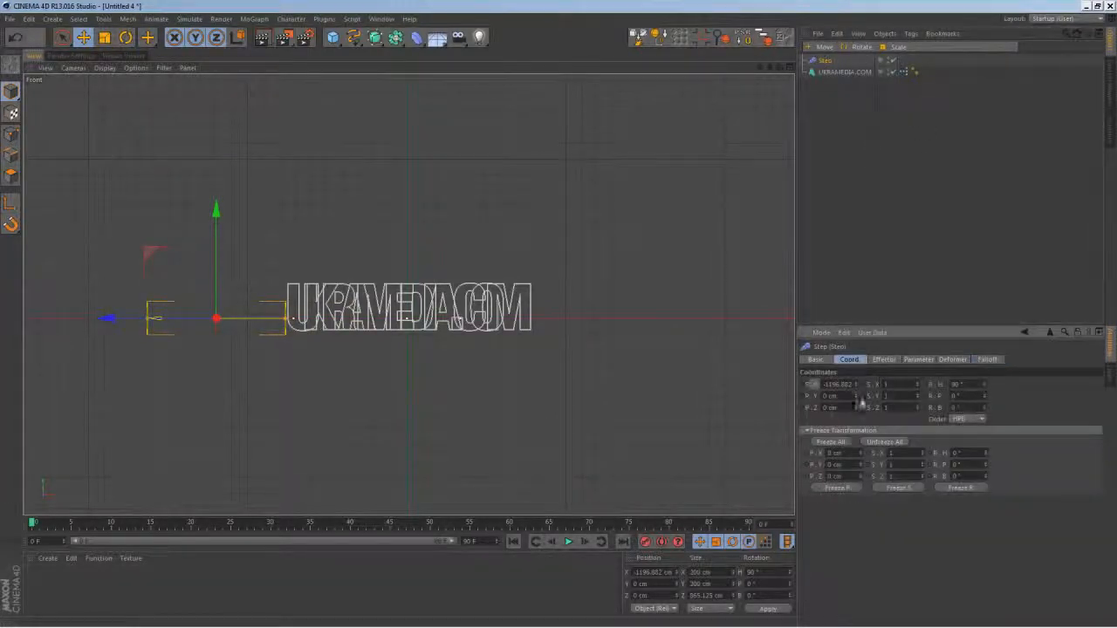
{"action": "left_click", "coordinate": [801, 383], "text": "ctrl"}
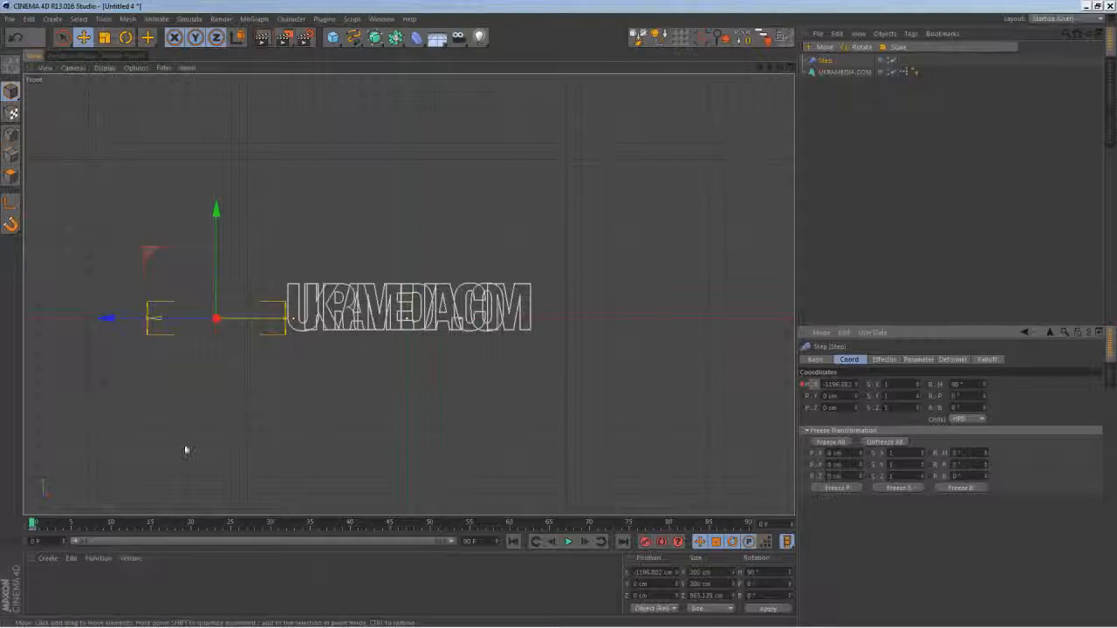
{"action": "left_click_drag", "start_coordinate": [158, 524], "coordinate": [525, 525]}
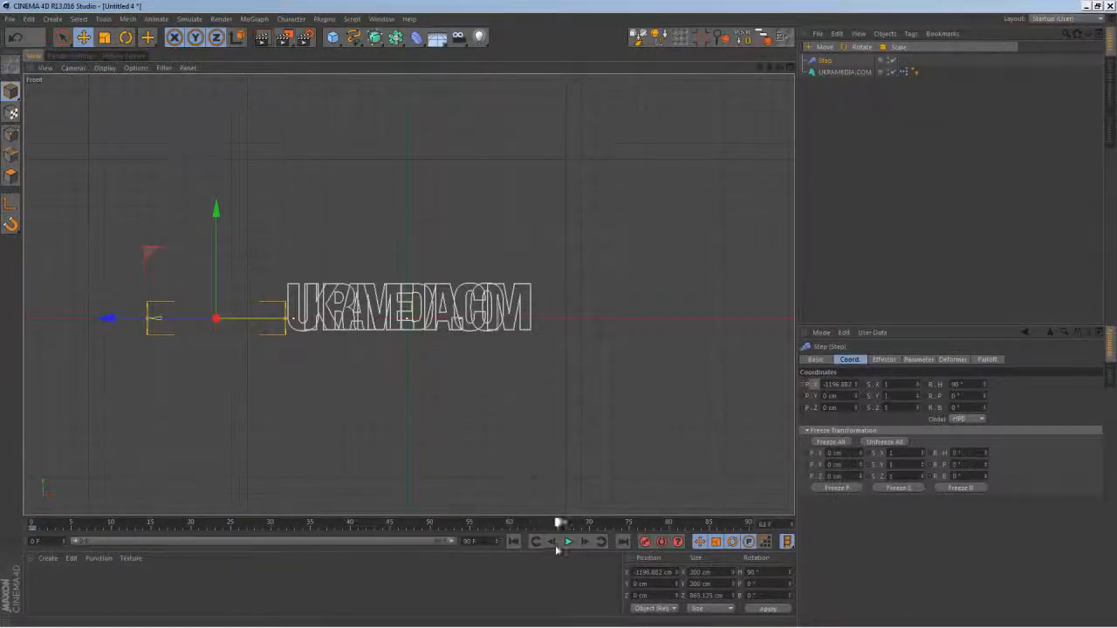
{"action": "left_click_drag", "start_coordinate": [108, 317], "coordinate": [486, 338]}
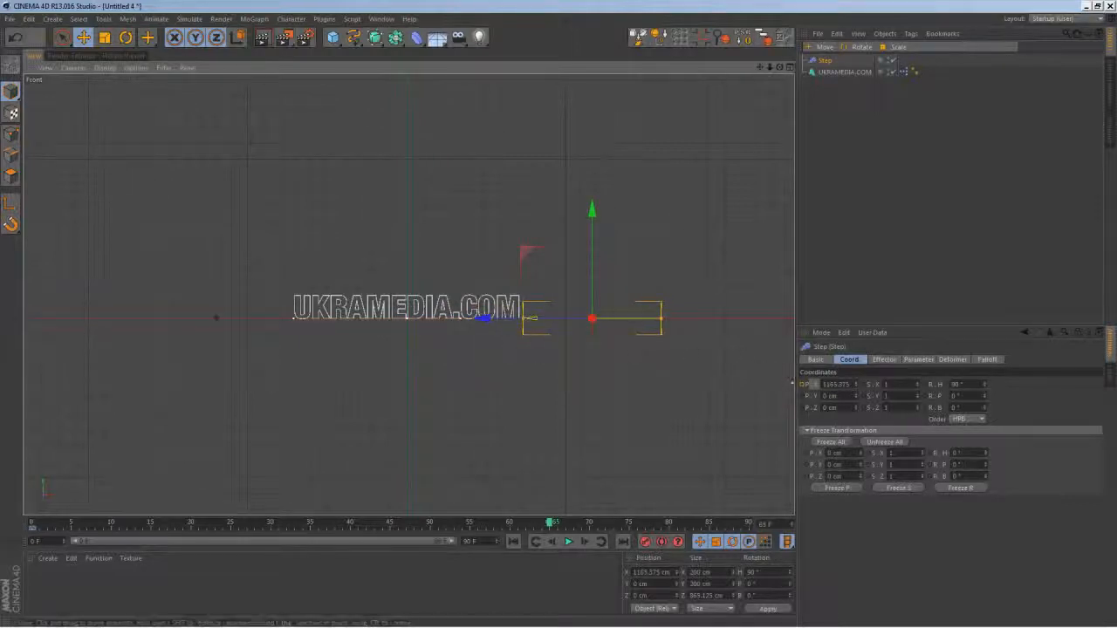
{"action": "key", "text": "shift+f"}
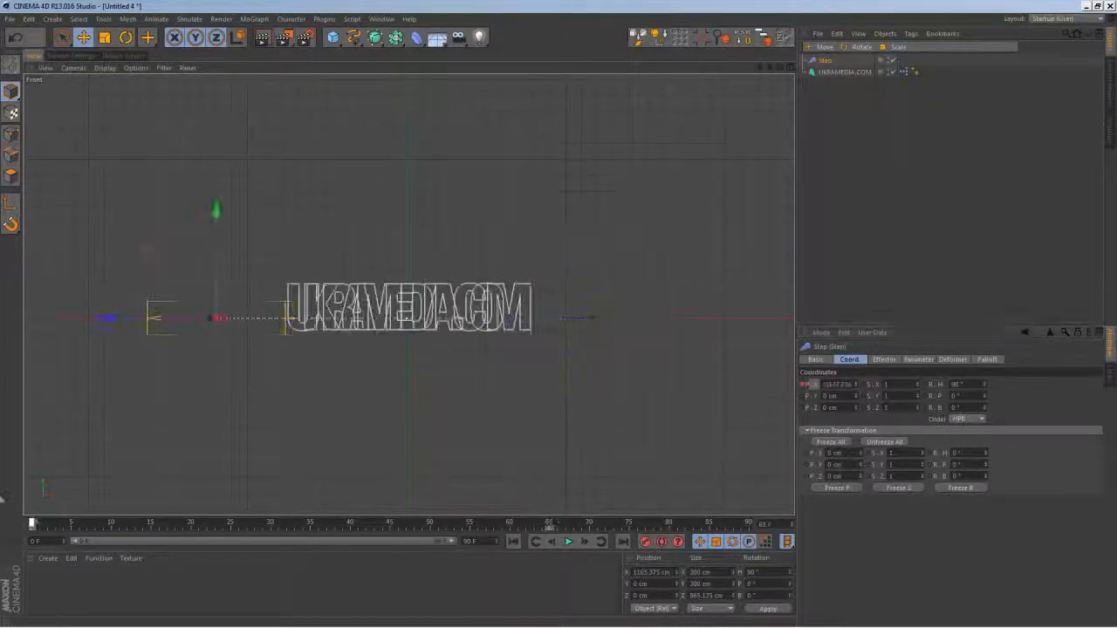
{"action": "left_click", "coordinate": [567, 543]}
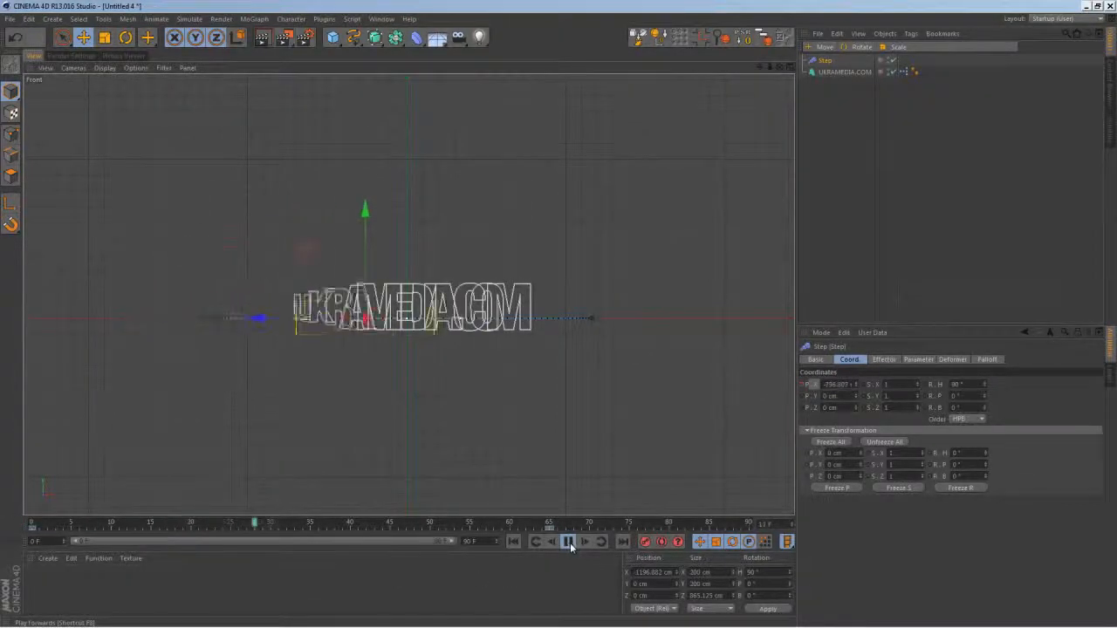
{"action": "left_click", "coordinate": [573, 542]}
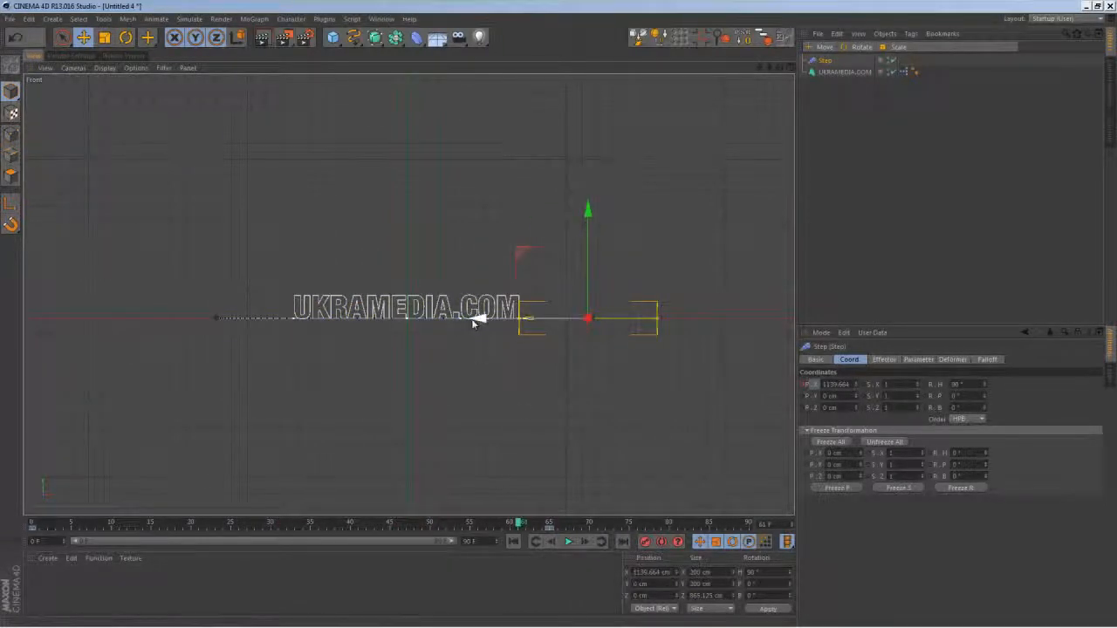
Back in the Perspective view, set the Step effector's scale to -1.
{"action": "middle_click", "coordinate": [474, 318]}
{"action": "middle_click", "coordinate": [306, 249]}
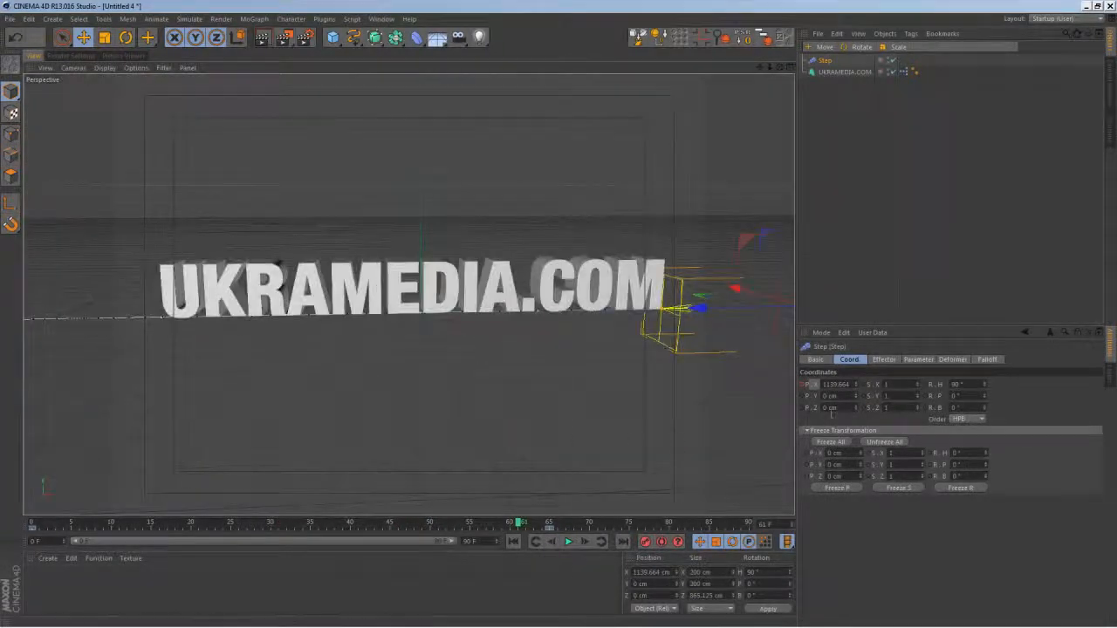
{"action": "left_click", "coordinate": [918, 359]}
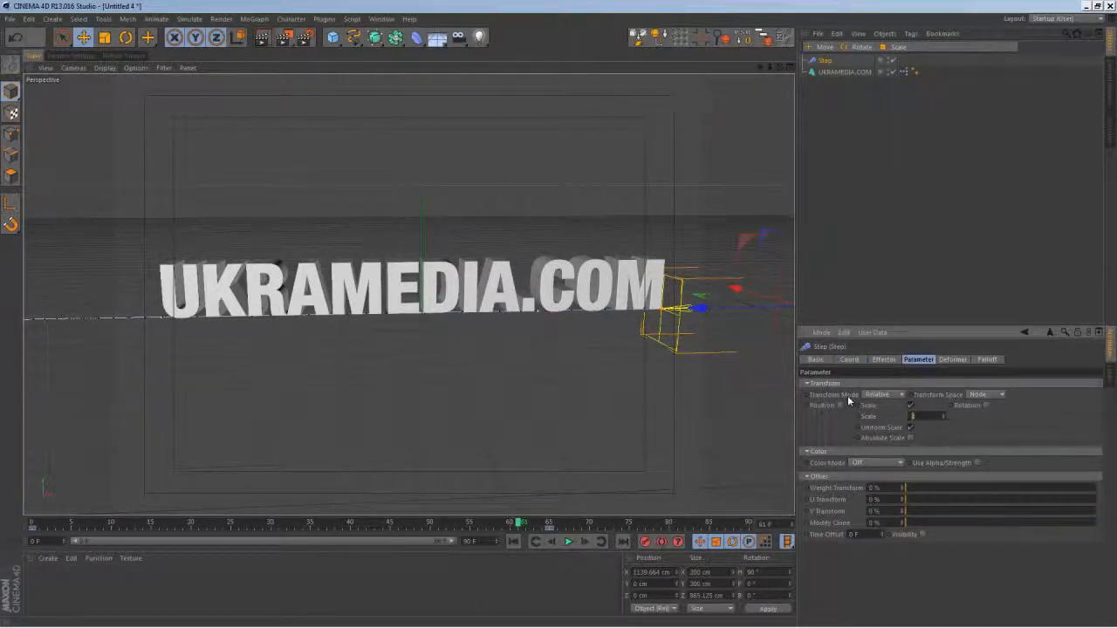
Play and scrub through the animation to check how the letters scale up across the text.
{"action": "left_click", "coordinate": [513, 541]}
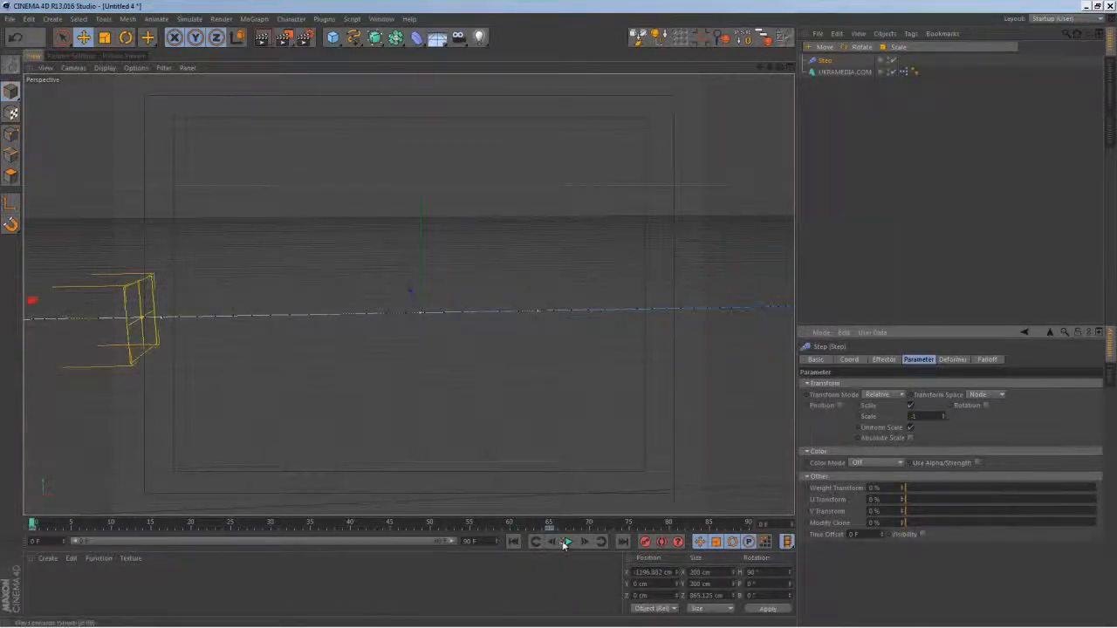
{"action": "left_click", "coordinate": [564, 542]}
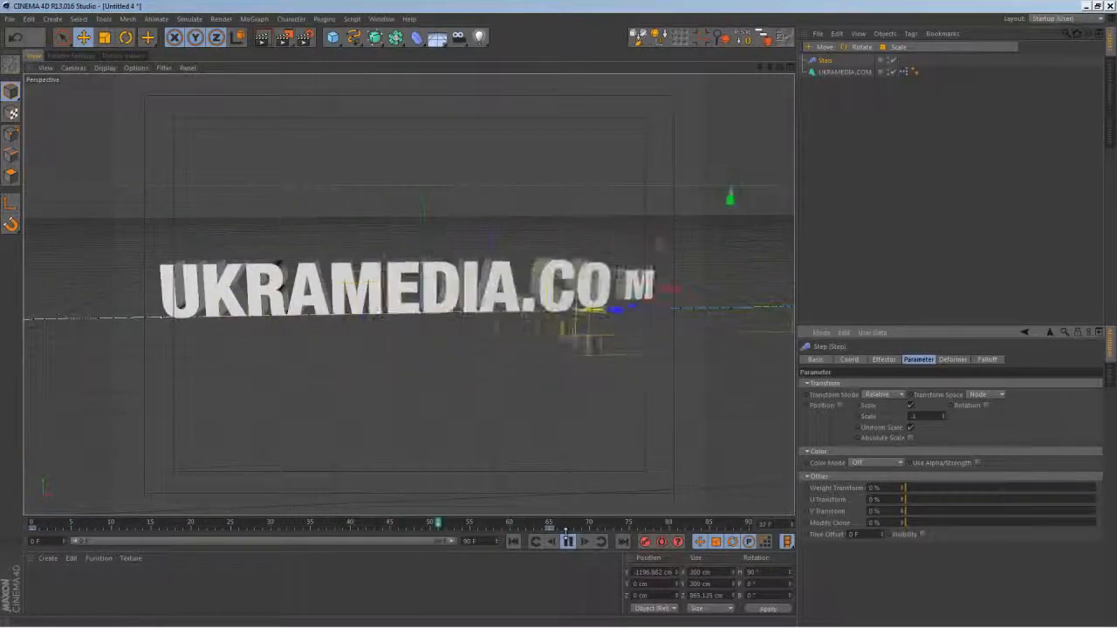
{"action": "left_click", "coordinate": [567, 541]}
{"action": "left_click", "coordinate": [122, 522]}
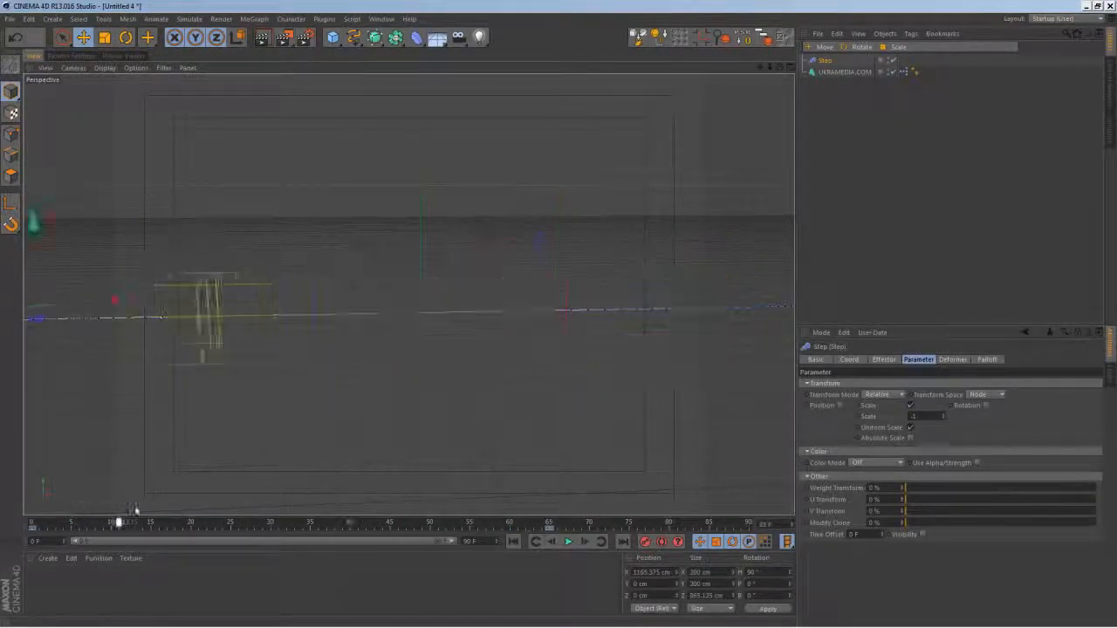
{"action": "left_click_drag", "start_coordinate": [135, 508], "coordinate": [407, 522]}
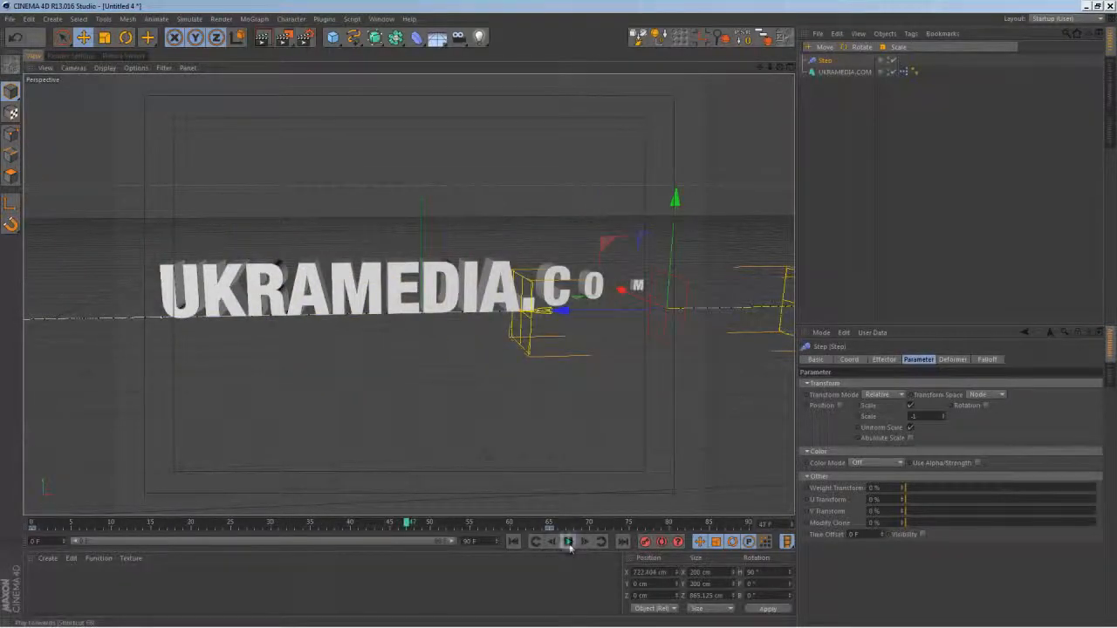
{"action": "left_click", "coordinate": [567, 542]}
{"action": "left_click", "coordinate": [567, 542]}
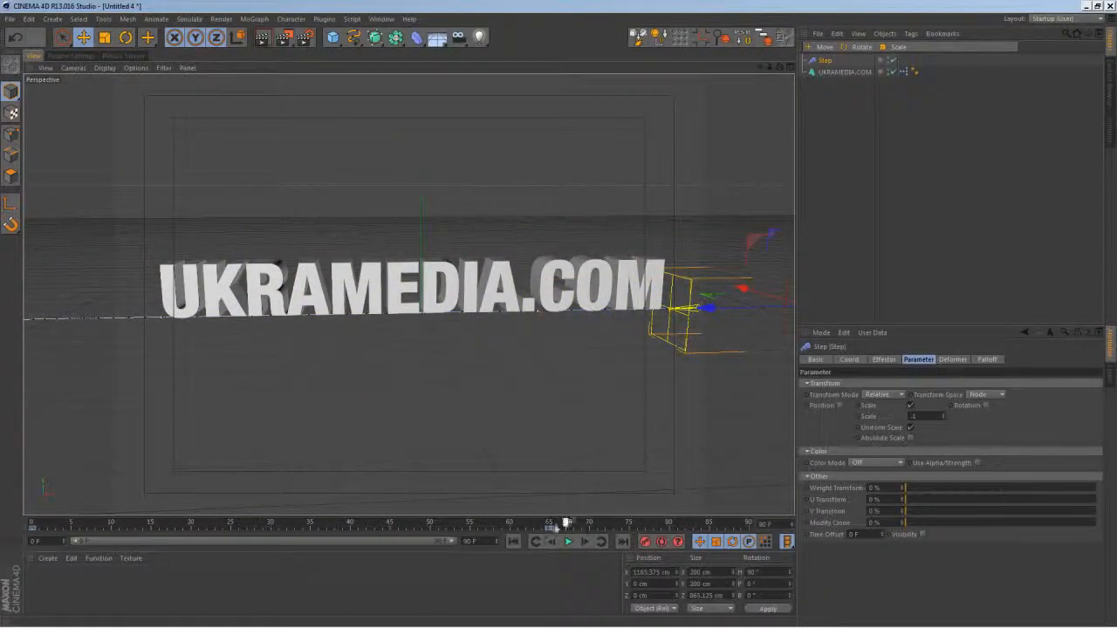
{"action": "left_click_drag", "start_coordinate": [555, 528], "coordinate": [343, 522]}
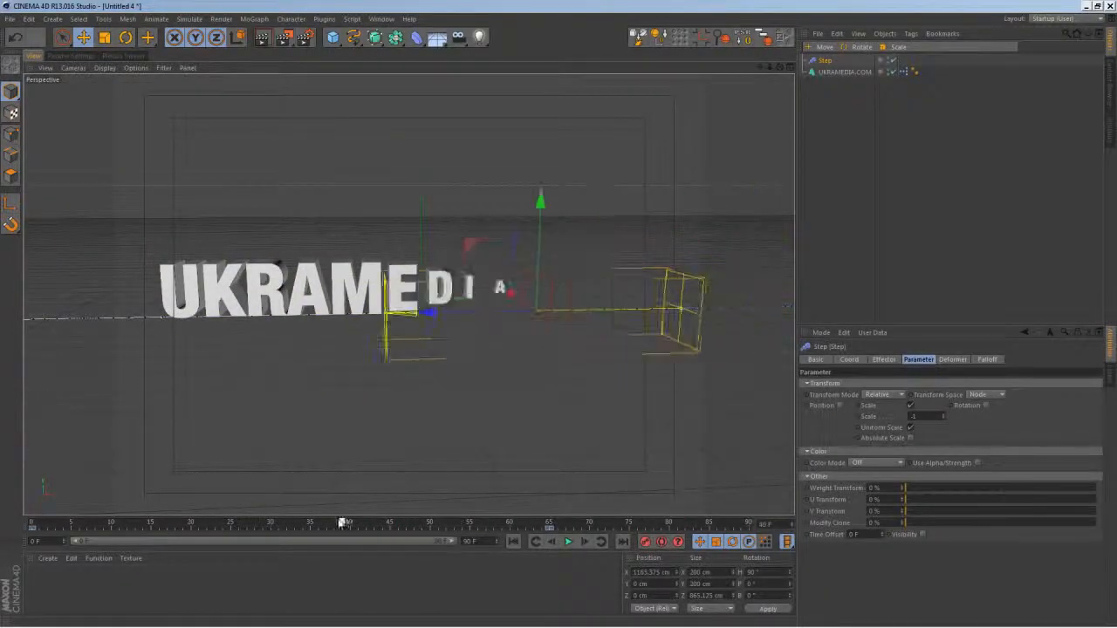
Enable rotation on the Step effector and set its pitch rotation (R.P) to -90°.
{"action": "left_click", "coordinate": [987, 406]}
{"action": "left_click_drag", "start_coordinate": [1019, 440], "coordinate": [1027, 520]}
{"action": "key", "text": "ctrl+z"}
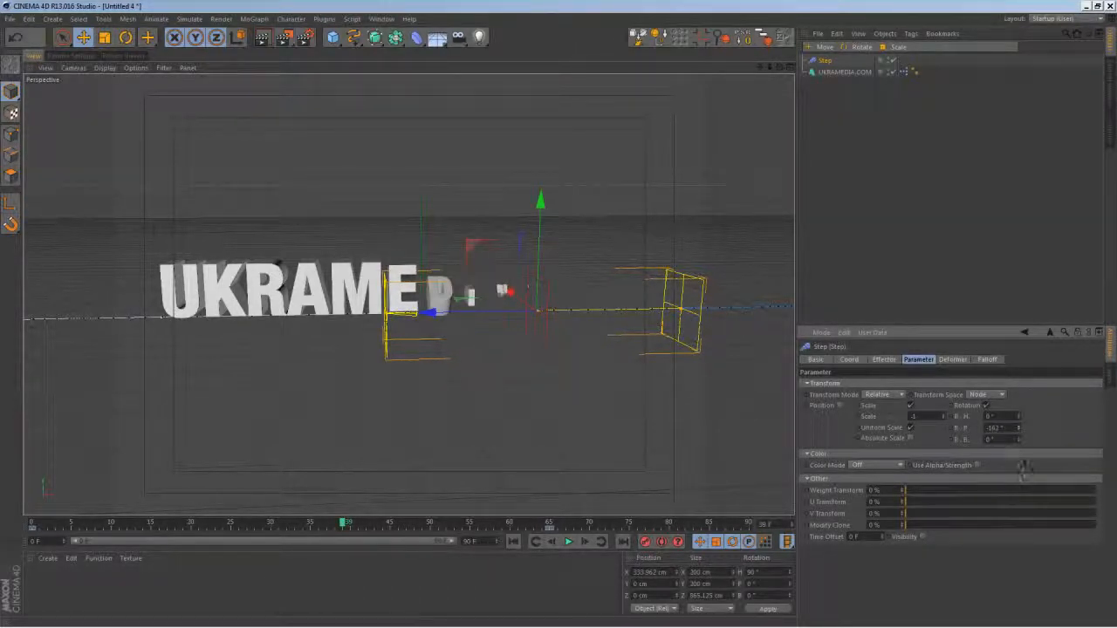
{"action": "double_click", "coordinate": [1009, 430]}
{"action": "type", "text": "-40"}
{"action": "key", "text": "Return"}
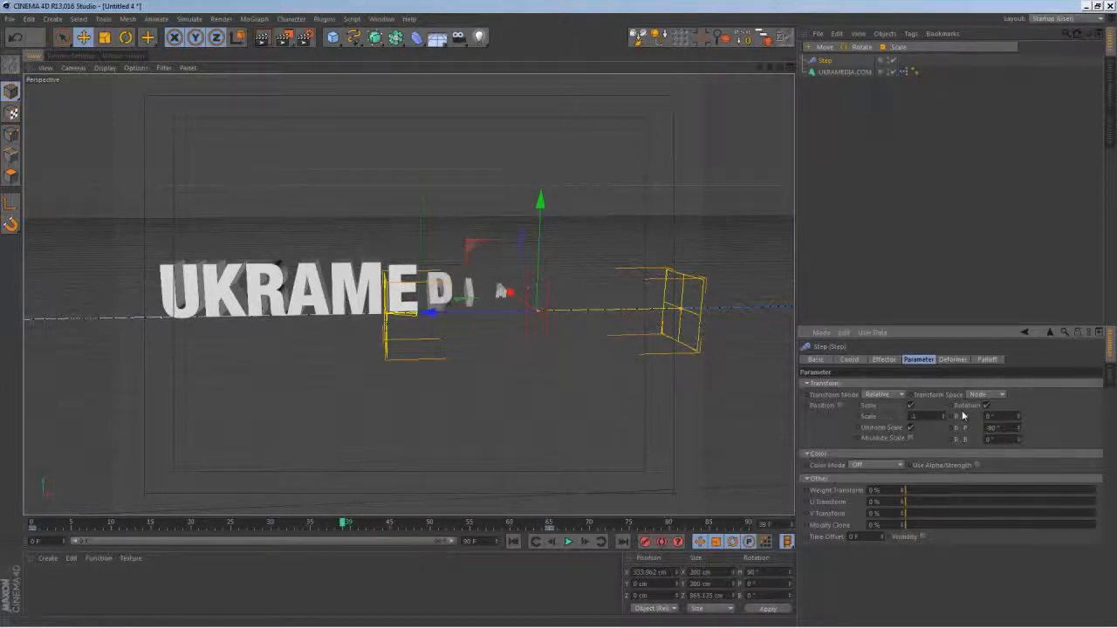
Scrub to frame 44, try a different vertical letter axis on the UKRAMEDIA.COM text and undo it.
{"action": "mouse_move", "coordinate": [391, 529]}
{"action": "left_mouse_down"}
{"action": "mouse_move", "coordinate": [349, 523]}
{"action": "mouse_move", "coordinate": [419, 523]}
{"action": "mouse_move", "coordinate": [268, 518]}
{"action": "mouse_move", "coordinate": [437, 523]}
{"action": "mouse_move", "coordinate": [294, 523]}
{"action": "mouse_move", "coordinate": [382, 521]}
{"action": "left_mouse_up"}
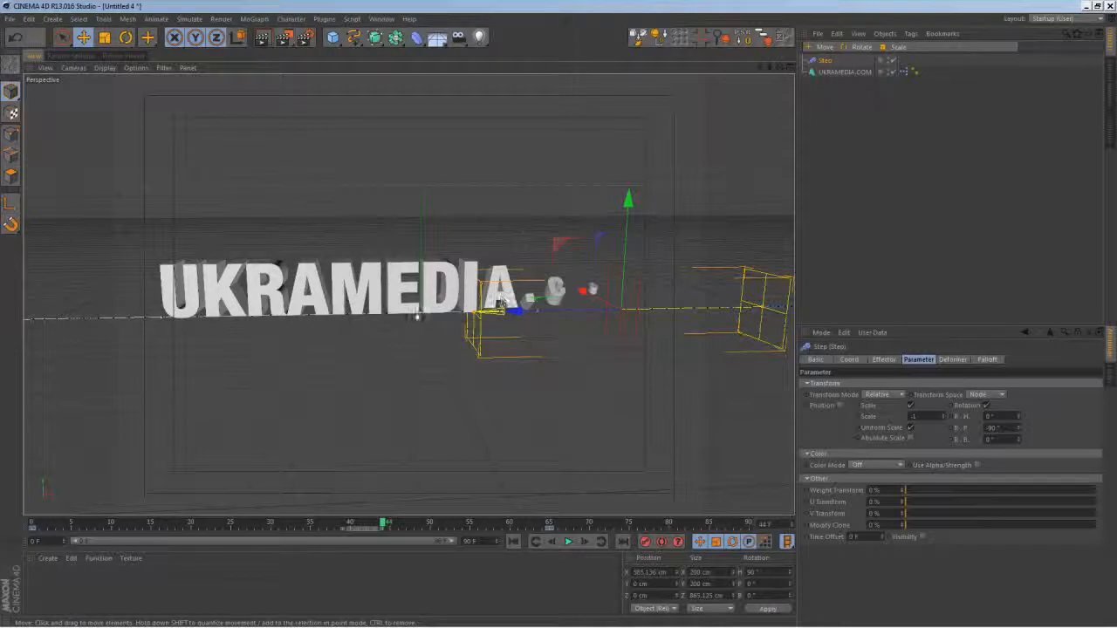
{"action": "left_click", "coordinate": [845, 72]}
{"action": "left_click", "coordinate": [985, 359]}
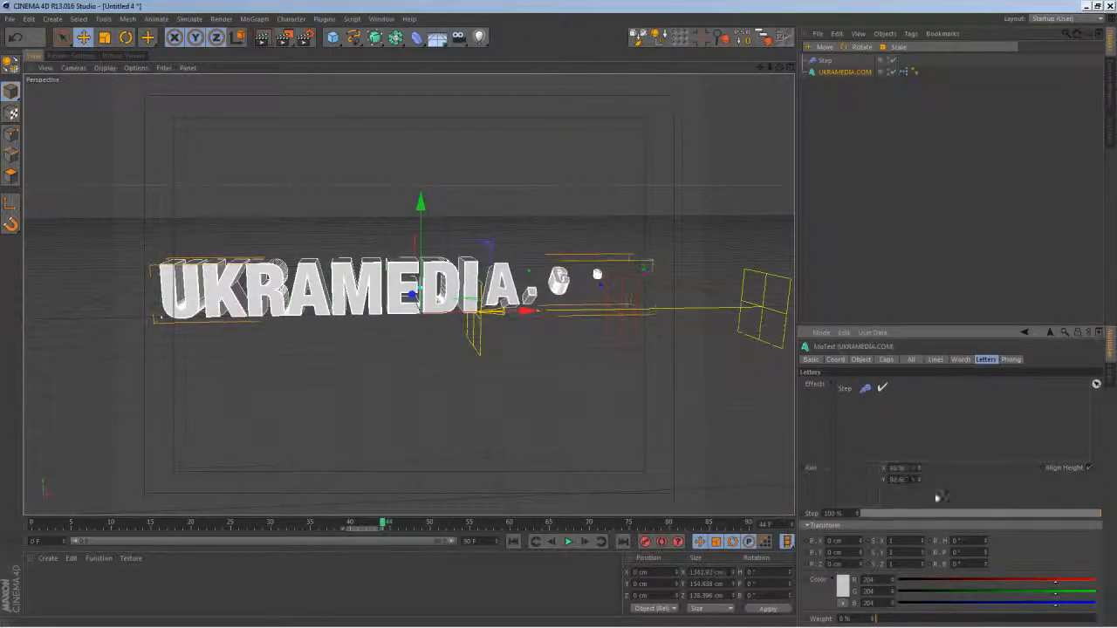
{"action": "key", "text": "ctrl+z"}
{"action": "left_click_drag", "start_coordinate": [917, 483], "coordinate": [923, 528]}
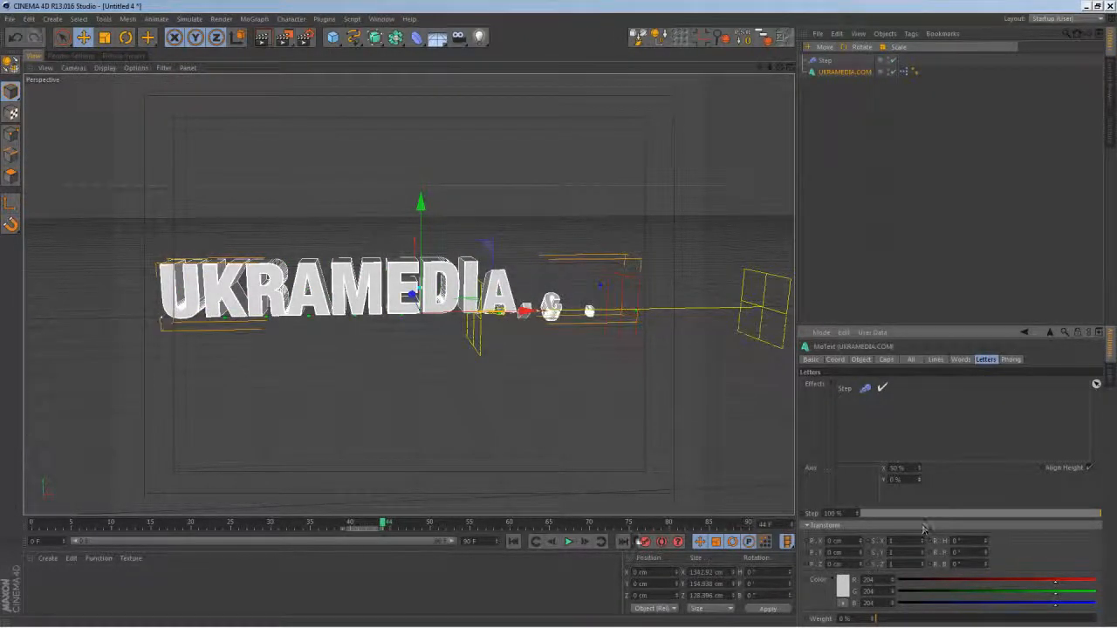
Play the animation from frame 0 and scrub through it to check how the letters scale and rotate in.
{"action": "left_click_drag", "start_coordinate": [371, 523], "coordinate": [35, 524]}
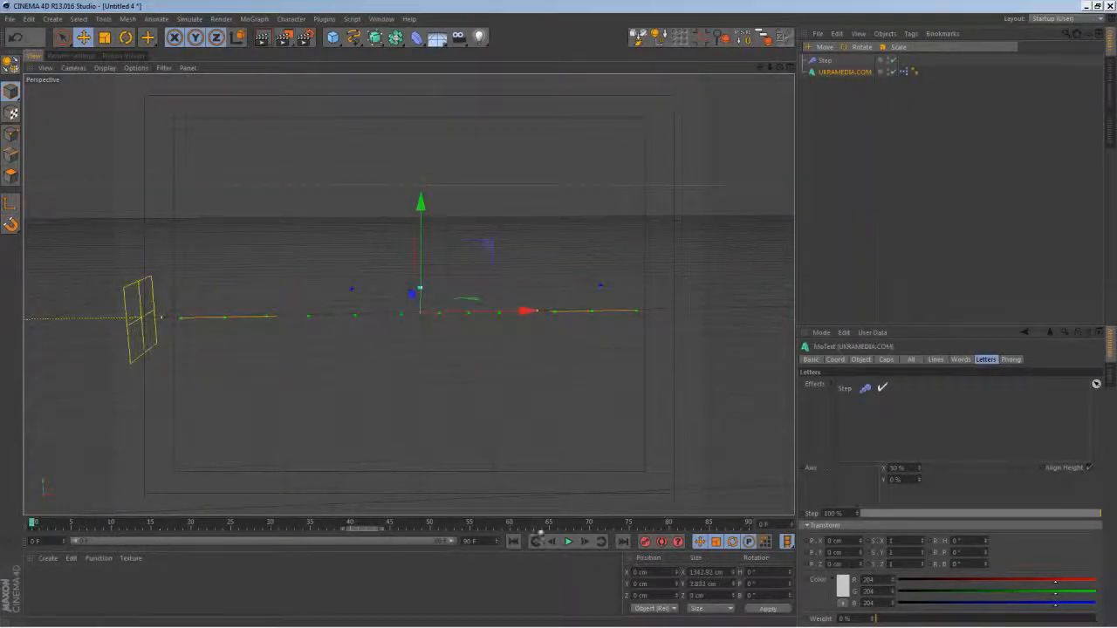
{"action": "left_click", "coordinate": [569, 542]}
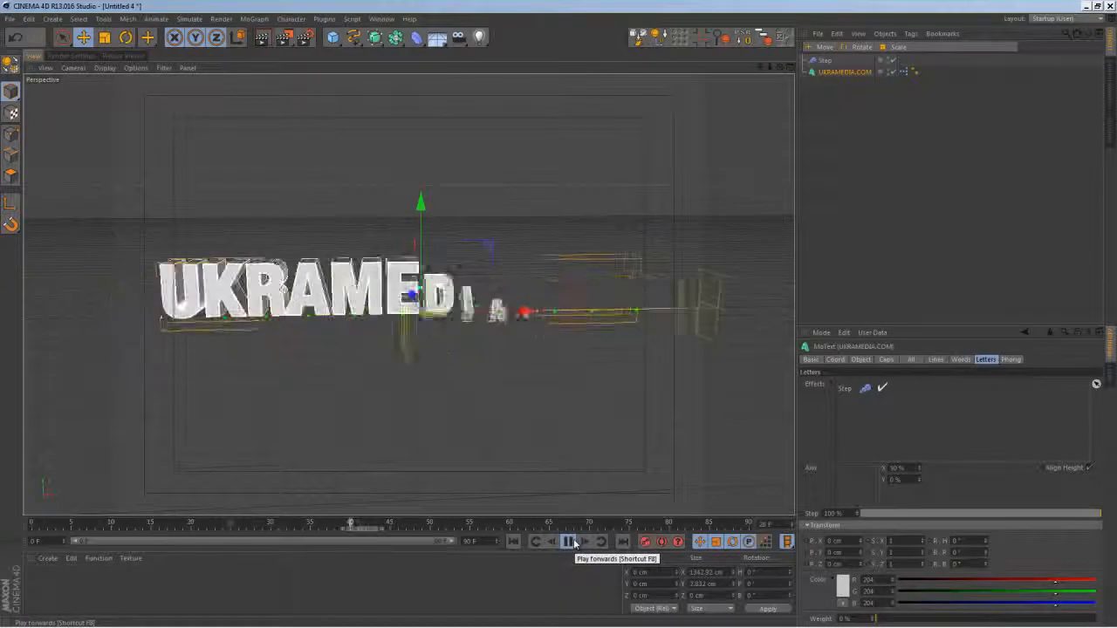
{"action": "left_click_drag", "start_coordinate": [186, 523], "coordinate": [515, 531]}
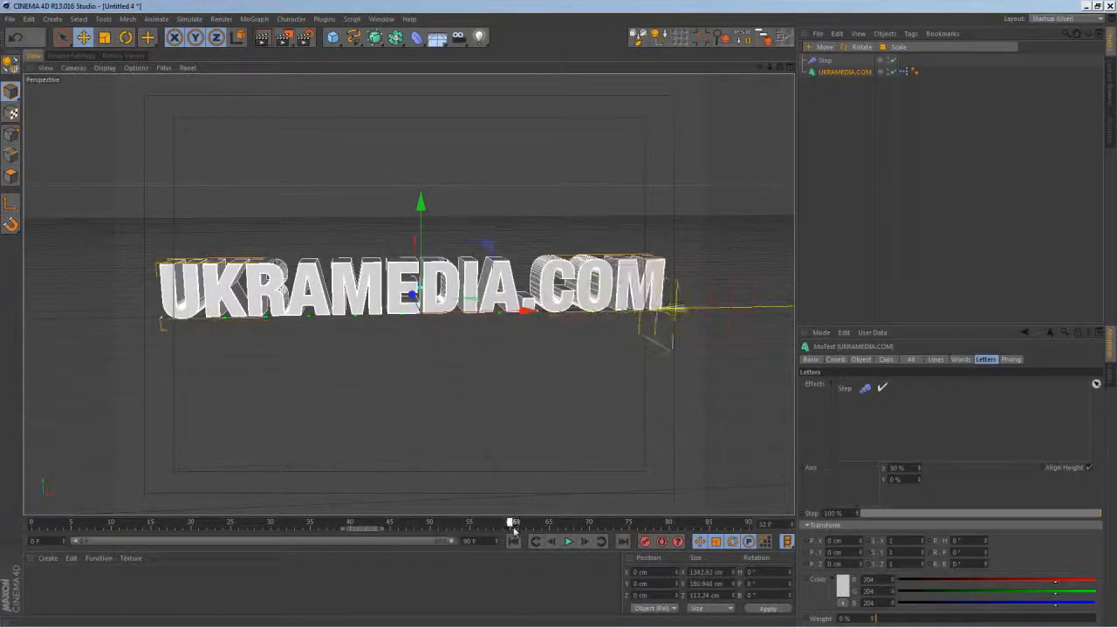
Disable the Step effector and duplicate it above the UKRAMEDIA.COM text.
{"action": "left_click", "coordinate": [892, 61]}
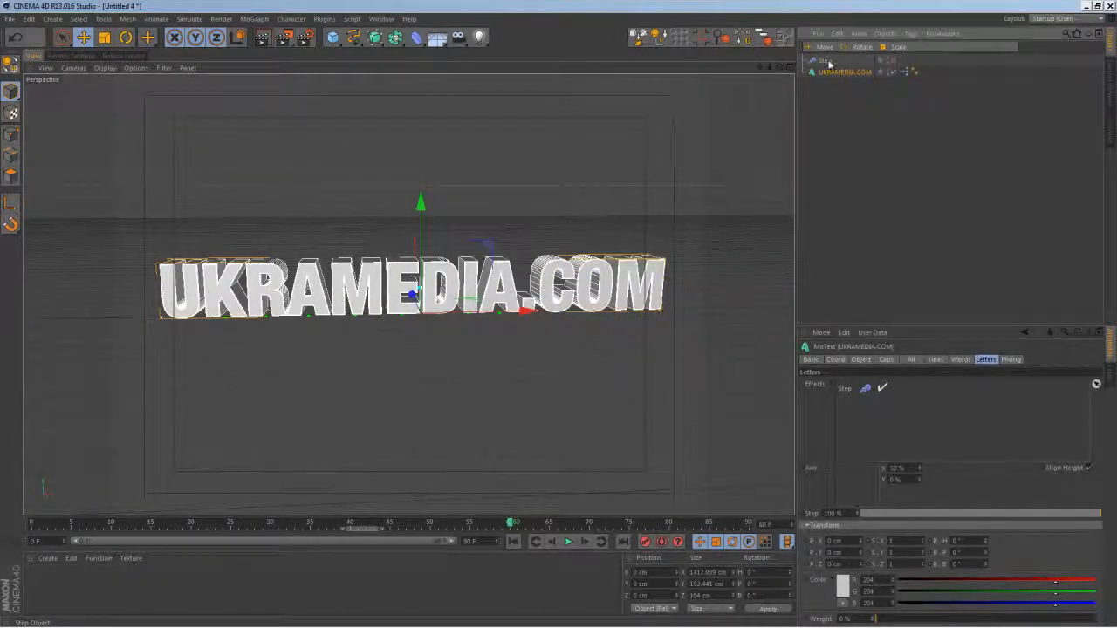
{"action": "left_click_drag", "start_coordinate": [831, 71], "coordinate": [829, 73], "text": "ctrl"}
{"action": "left_click", "coordinate": [845, 83]}
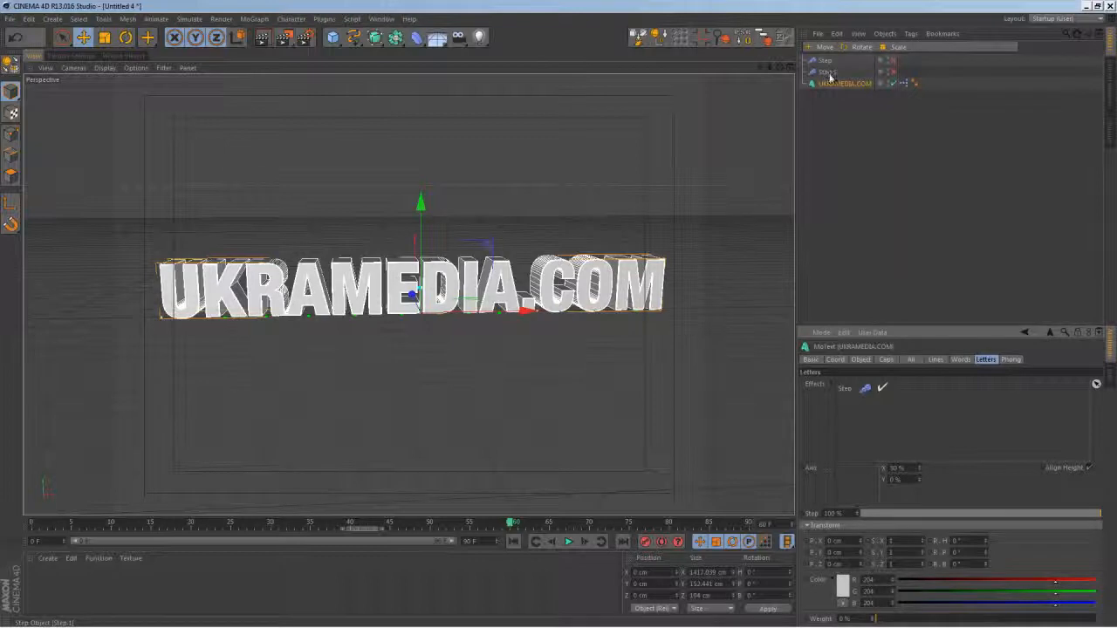
Rename the original Step effector to Rotation and its duplicate to Position.
{"action": "left_click", "coordinate": [827, 61]}
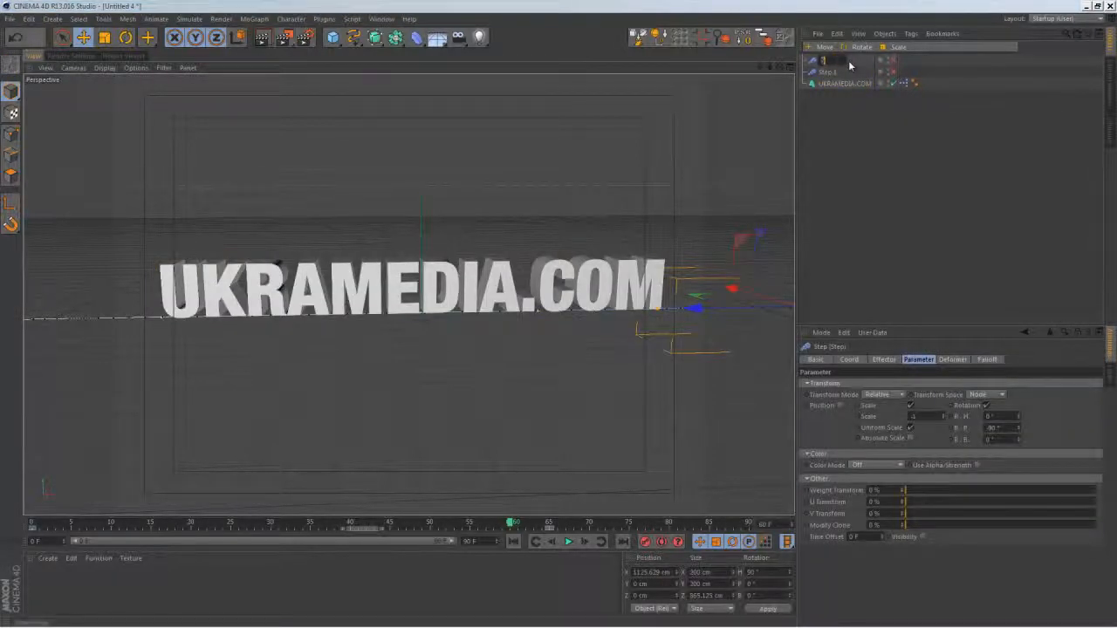
{"action": "type", "text": "Rotation"}
{"action": "key", "text": "Return"}
{"action": "double_click", "coordinate": [829, 73]}
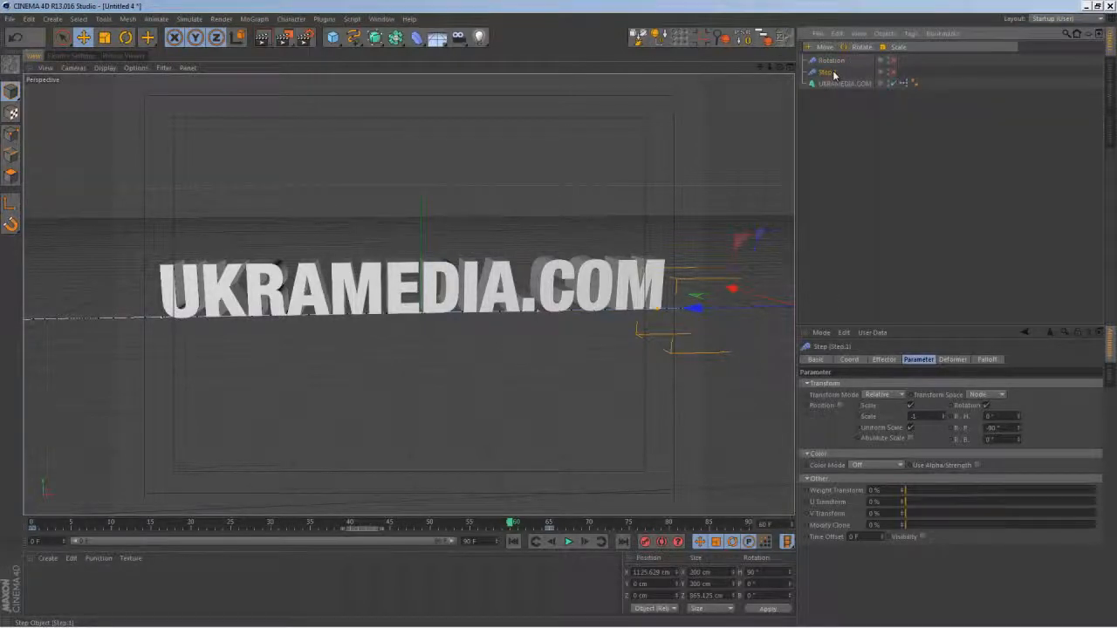
{"action": "type", "text": "Posi"}
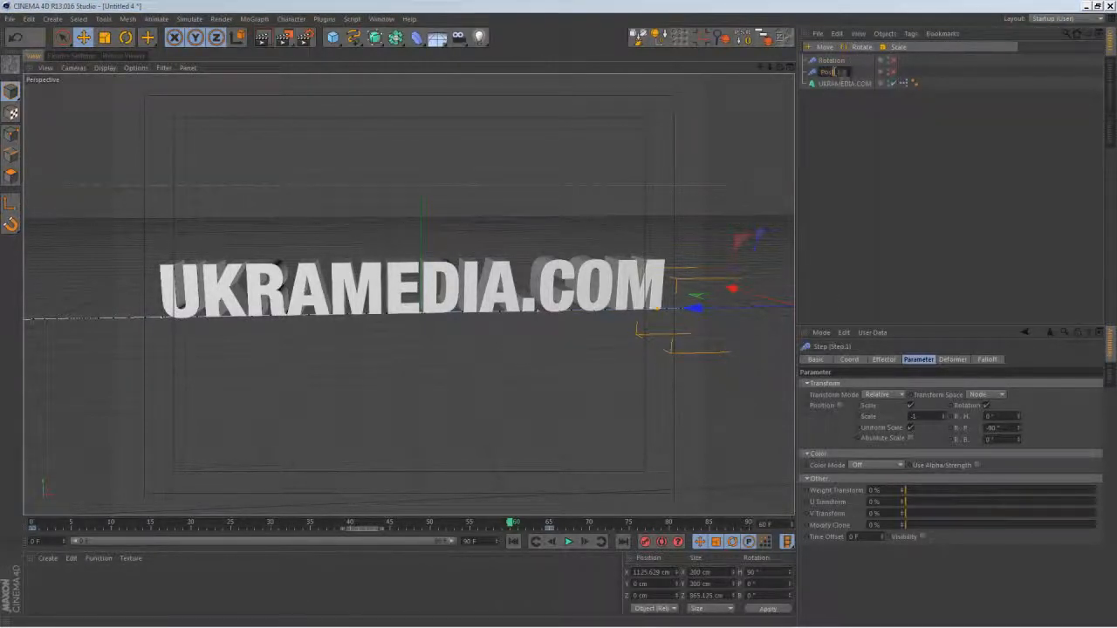
{"action": "type", "text": "tion"}
{"action": "key", "text": "Return"}
Enable the Position effector and add it to the UKRAMEDIA.COM text's letter effects below Rotation.
{"action": "left_click", "coordinate": [894, 72]}
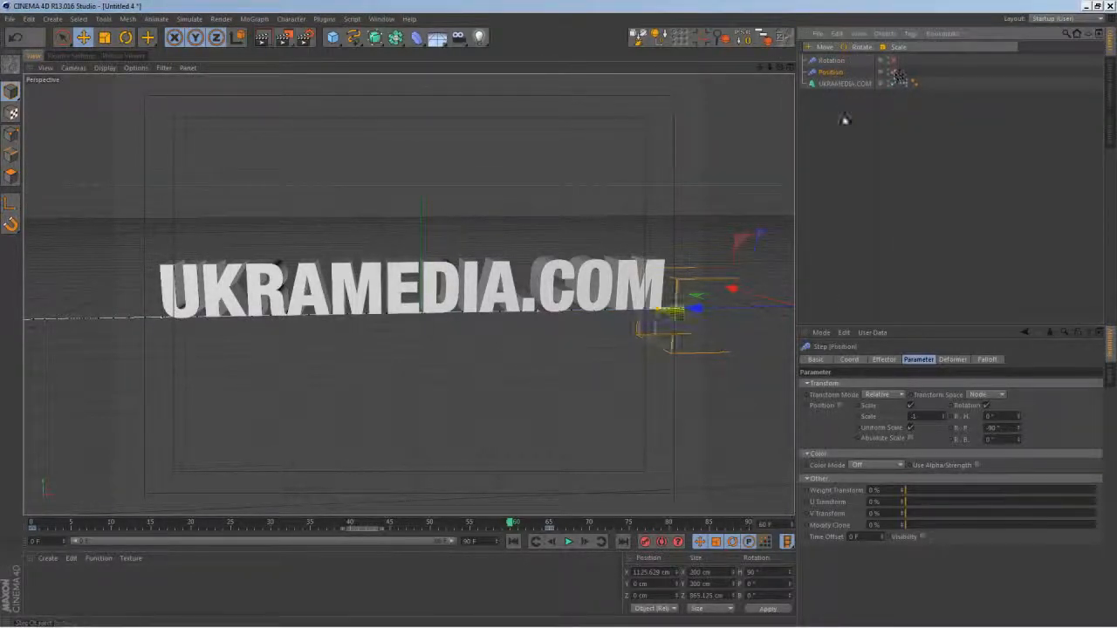
{"action": "left_click", "coordinate": [953, 359]}
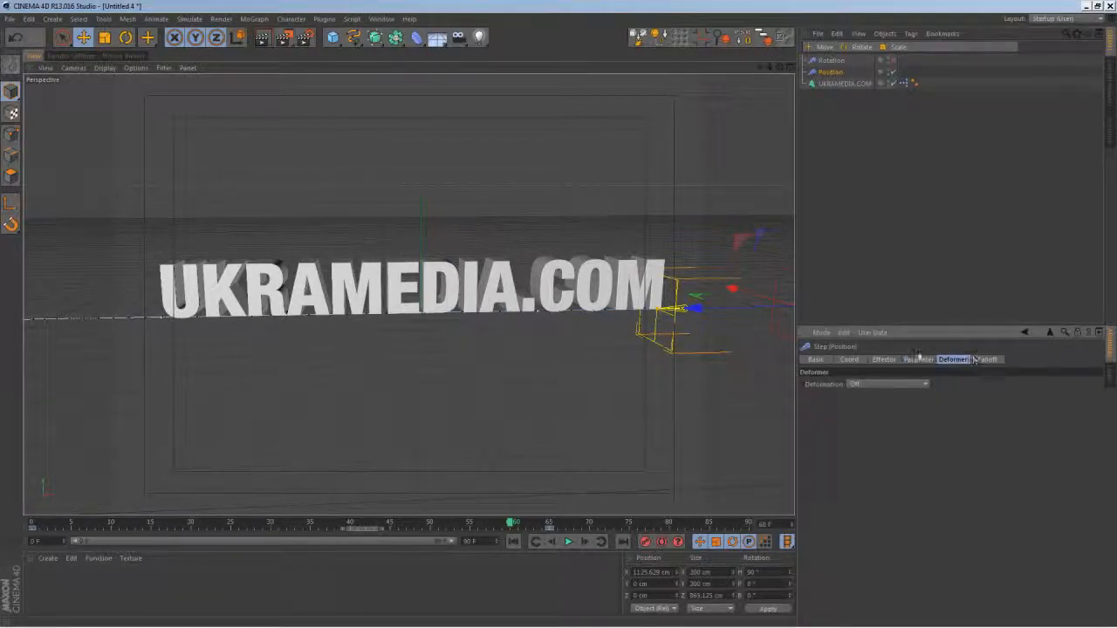
{"action": "left_click", "coordinate": [845, 83]}
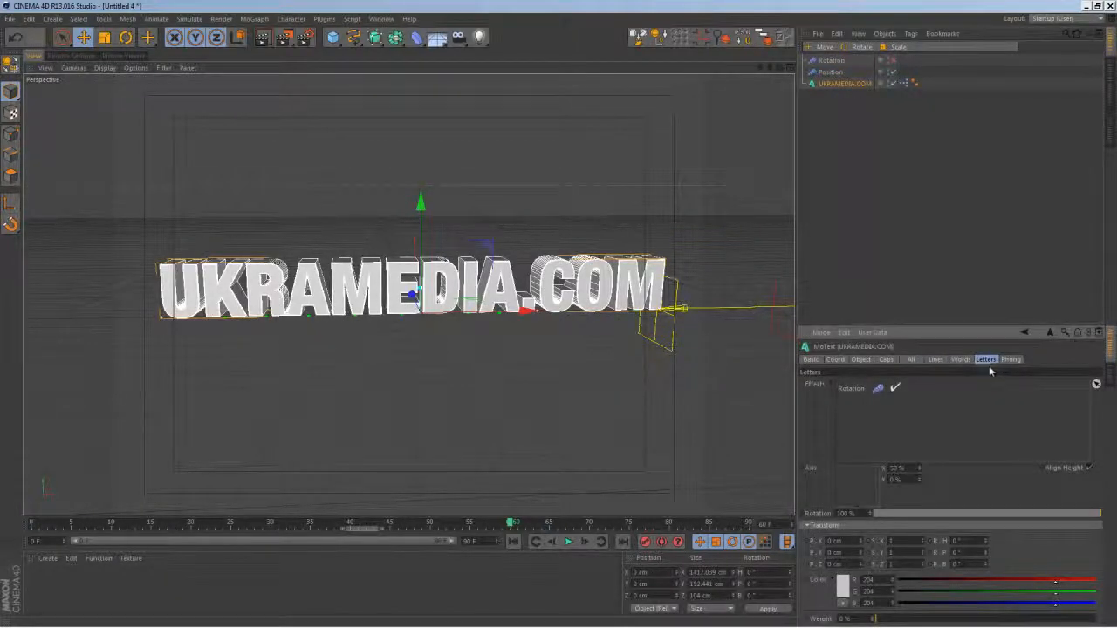
{"action": "left_click", "coordinate": [833, 61]}
{"action": "left_click", "coordinate": [868, 84]}
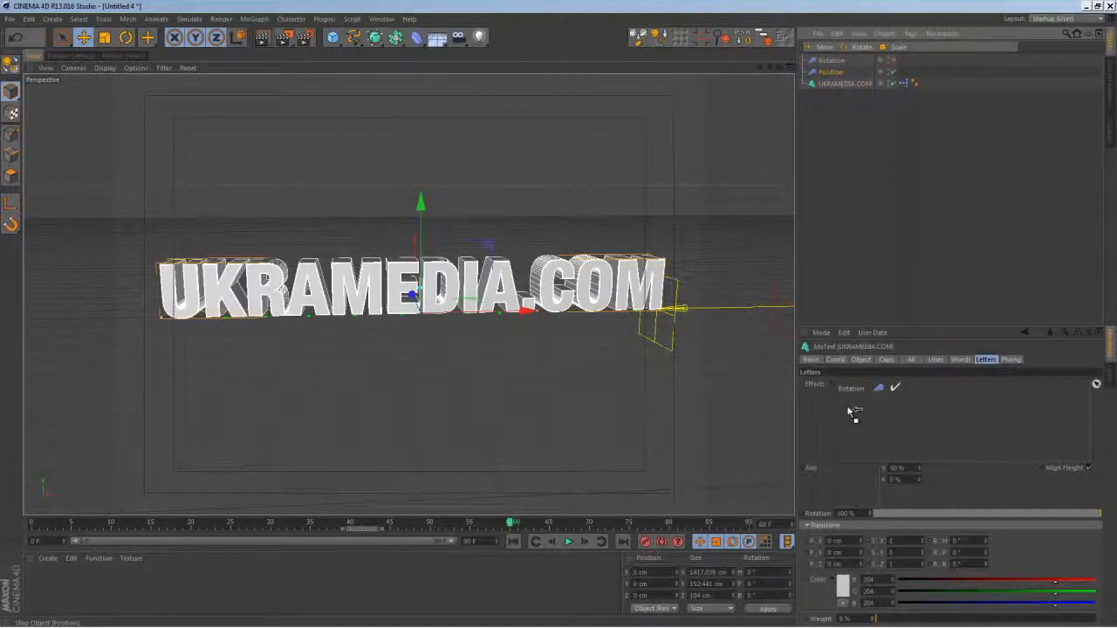
{"action": "left_click_drag", "start_coordinate": [859, 399], "coordinate": [873, 405]}
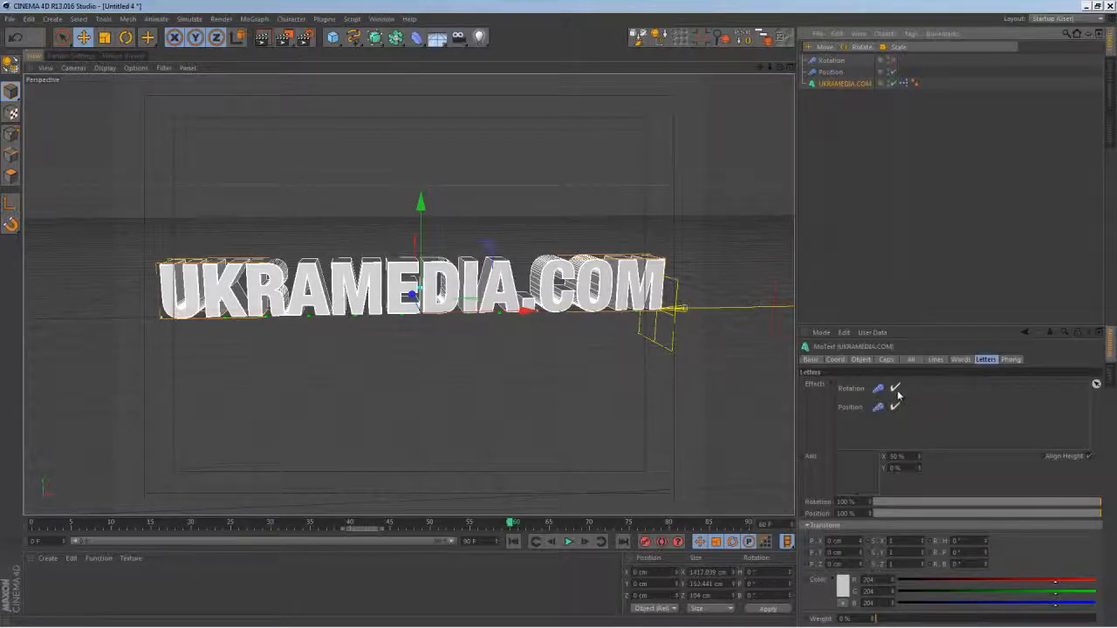
Turn off Rotation in the text's letter effects and play the animation with only Position active.
{"action": "left_click", "coordinate": [895, 388]}
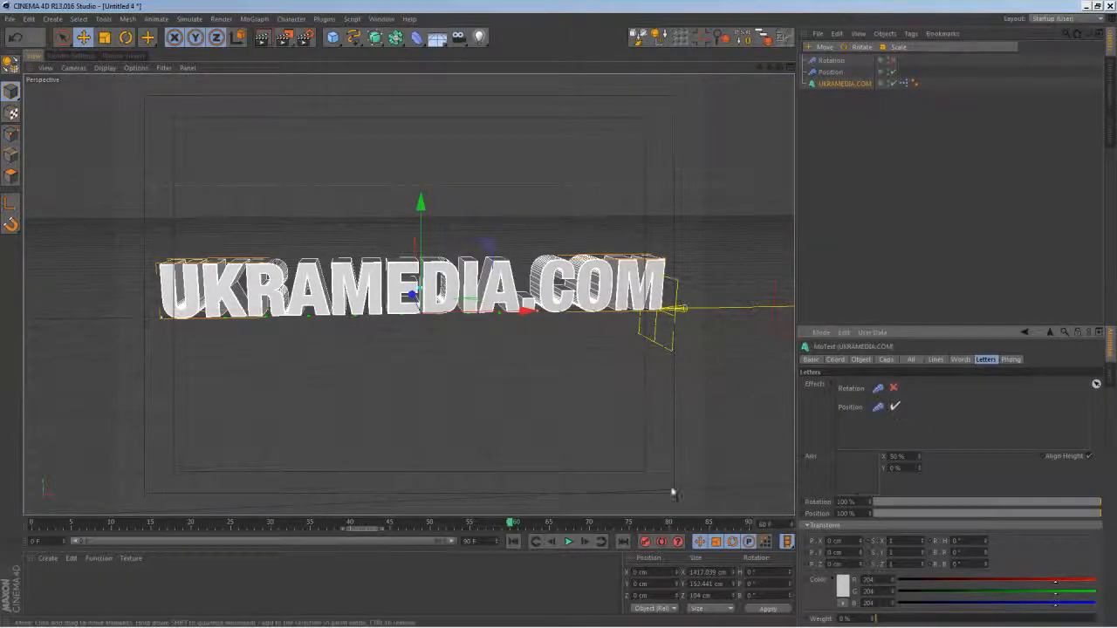
{"action": "left_click", "coordinate": [568, 542]}
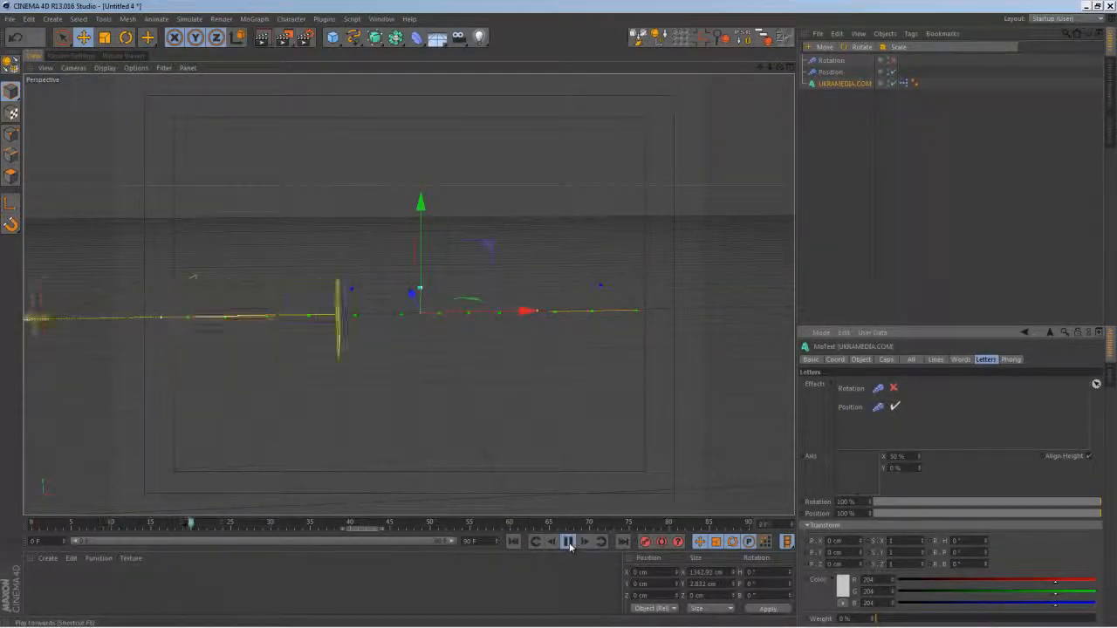
{"action": "left_click", "coordinate": [568, 542]}
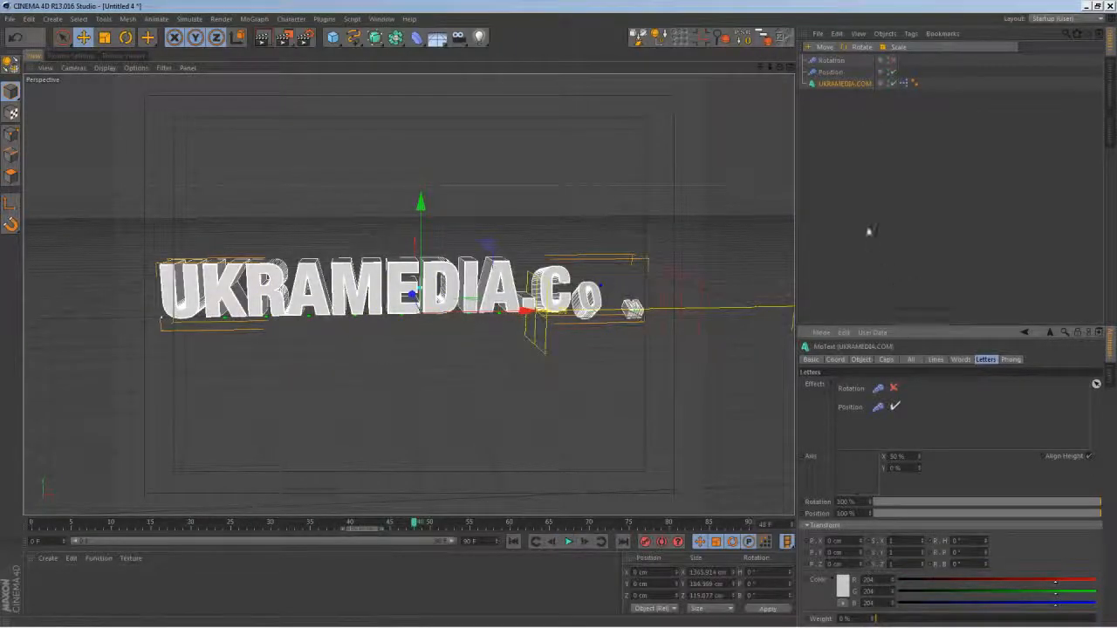
In the Position effector's transform parameters, disable rotation and enable position.
{"action": "left_click", "coordinate": [831, 71]}
{"action": "left_click", "coordinate": [917, 360]}
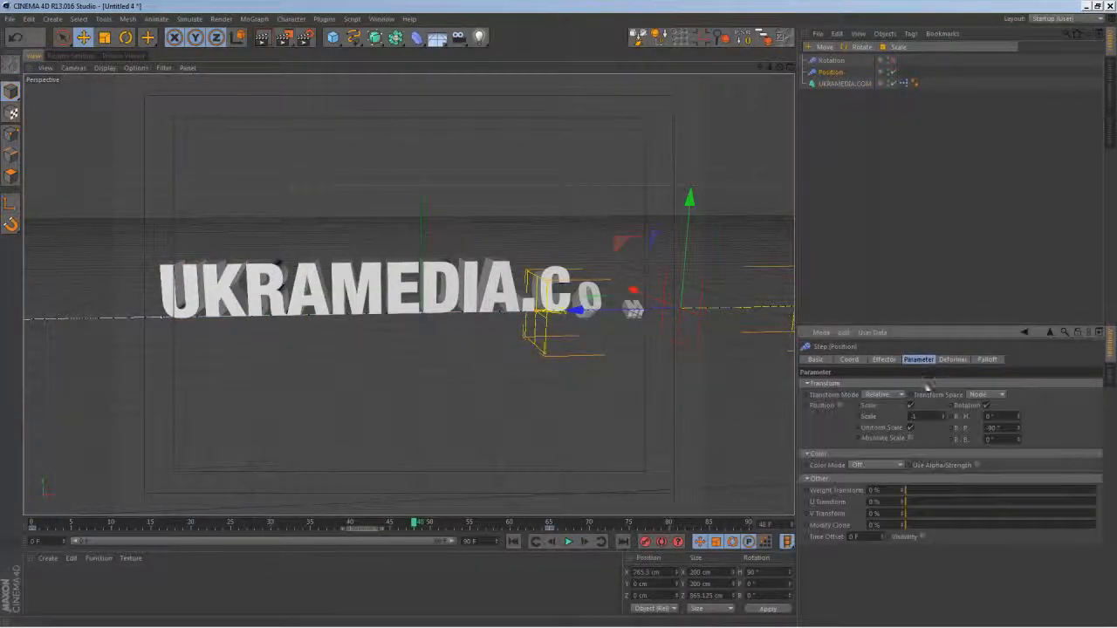
{"action": "left_click", "coordinate": [984, 407]}
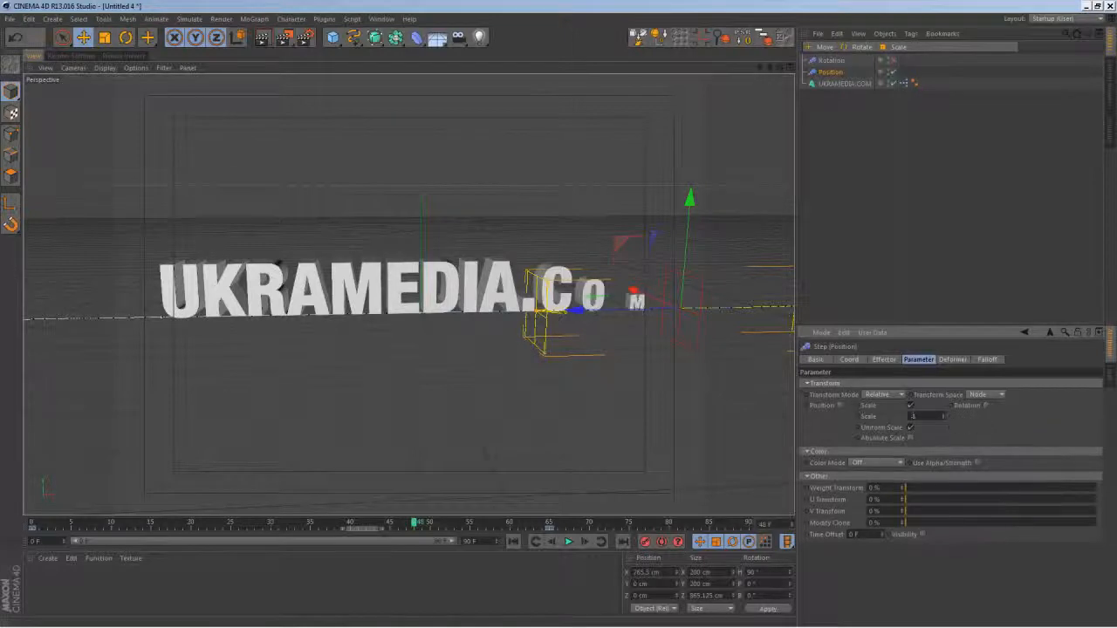
{"action": "left_click", "coordinate": [839, 405]}
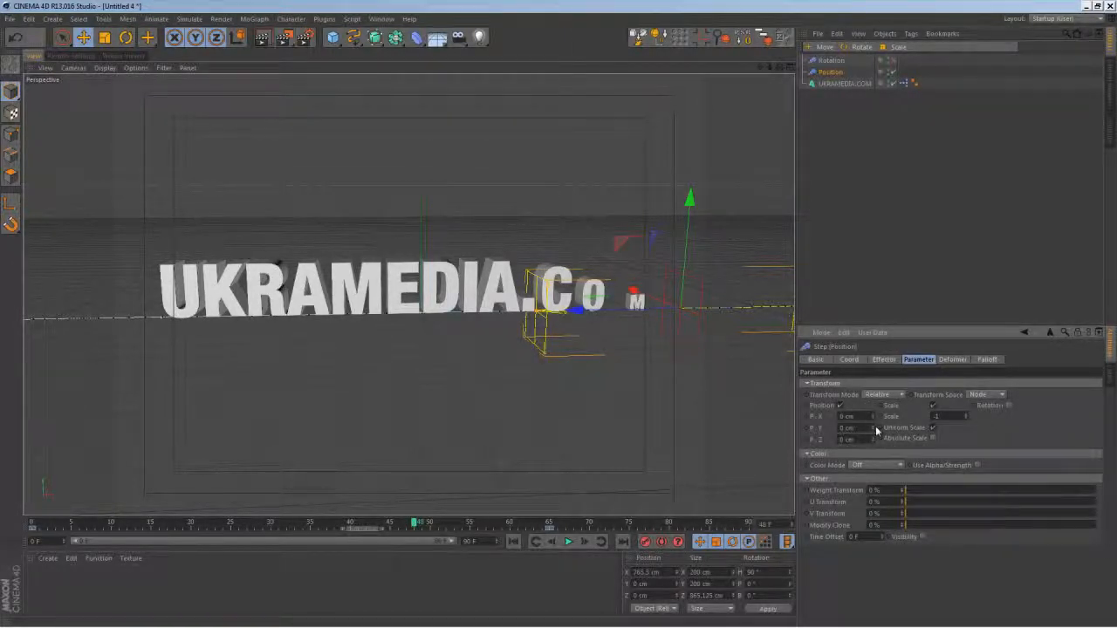
Set the Position effector's vertical offset (P.Y) to 350 cm.
{"action": "left_click_drag", "start_coordinate": [877, 430], "coordinate": [899, 223]}
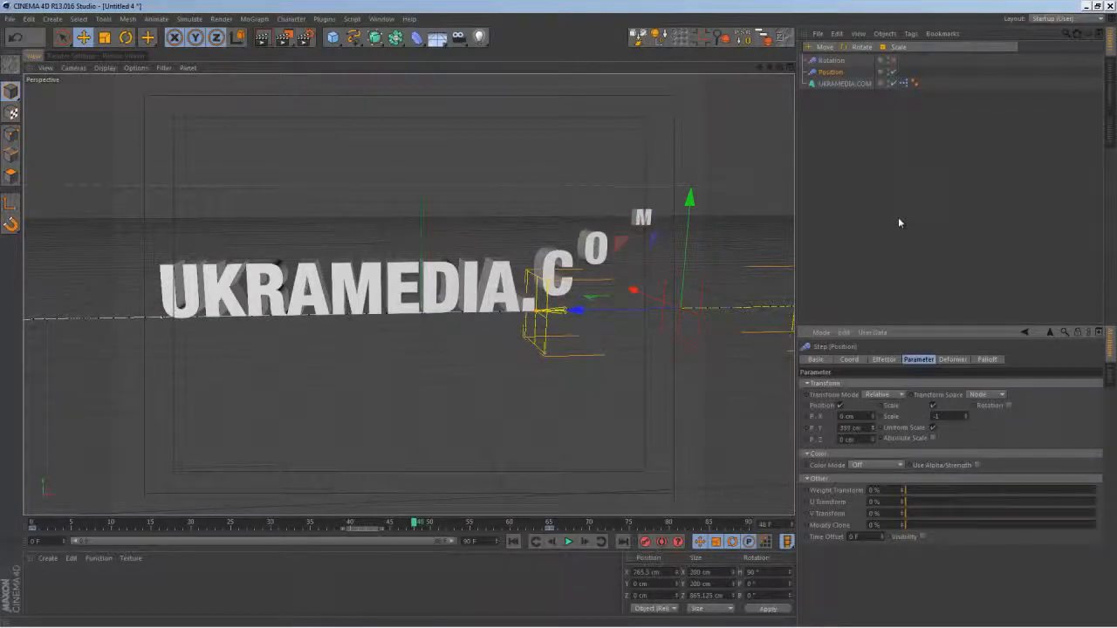
{"action": "left_click_drag", "start_coordinate": [869, 428], "coordinate": [766, 407]}
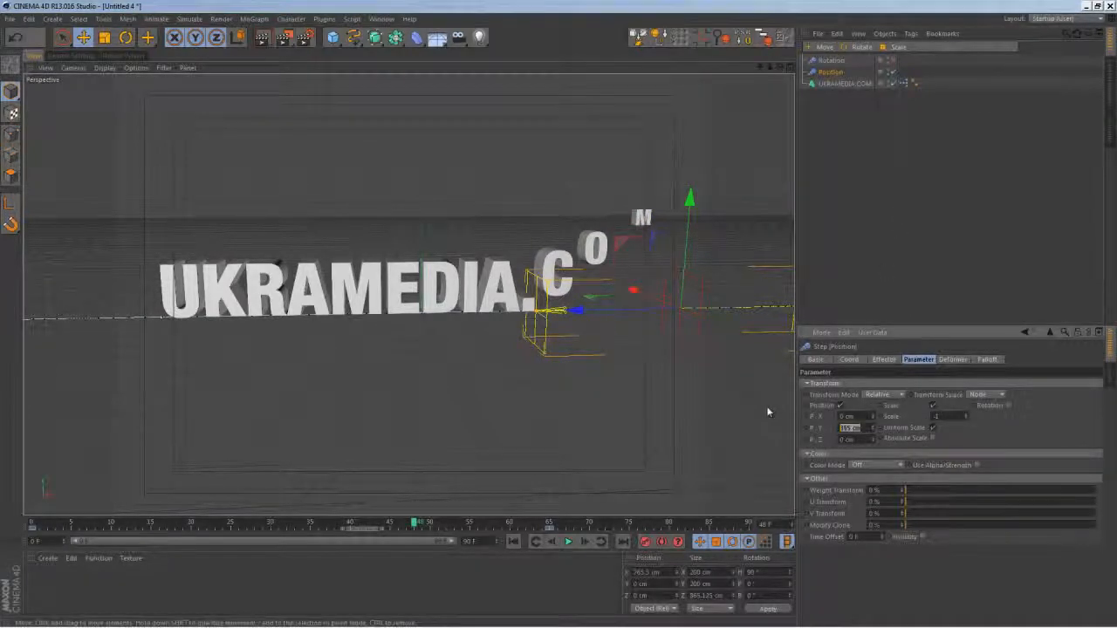
{"action": "type", "text": "350"}
{"action": "key", "text": "Return"}
Play and scrub the animation to check how the letters drop into place.
{"action": "left_click", "coordinate": [568, 542]}
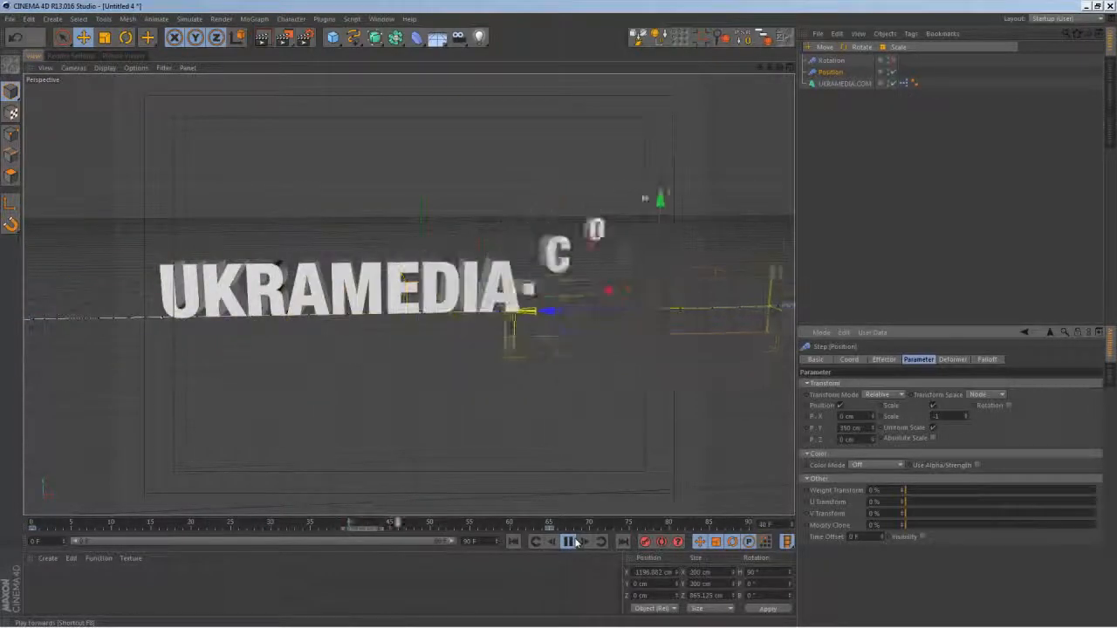
{"action": "left_click", "coordinate": [573, 542]}
{"action": "mouse_move", "coordinate": [486, 526]}
{"action": "left_mouse_down"}
{"action": "mouse_move", "coordinate": [100, 523]}
{"action": "mouse_move", "coordinate": [494, 534]}
{"action": "left_mouse_up"}
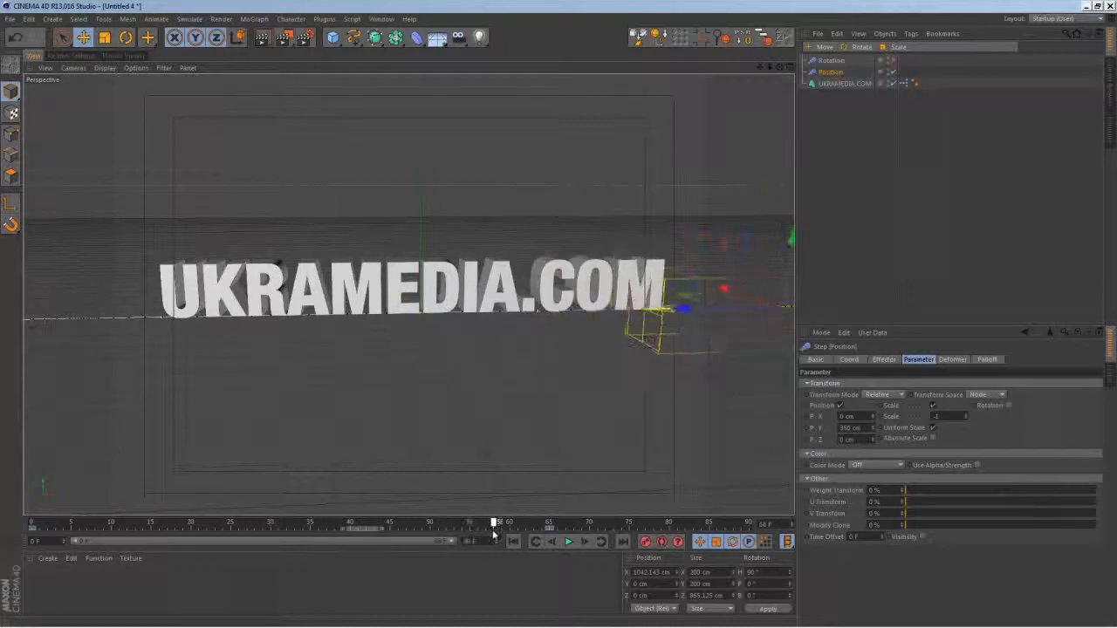
Re-enable the Rotation effector and play the animation to check both effectors on the text together.
{"action": "left_click", "coordinate": [893, 61]}
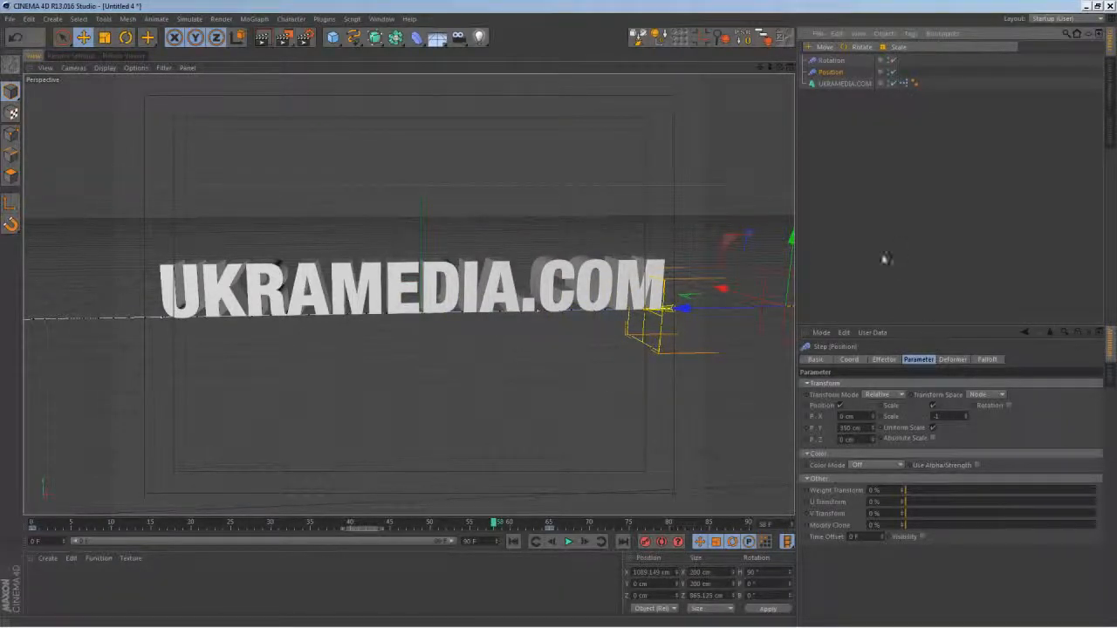
{"action": "left_click", "coordinate": [839, 82]}
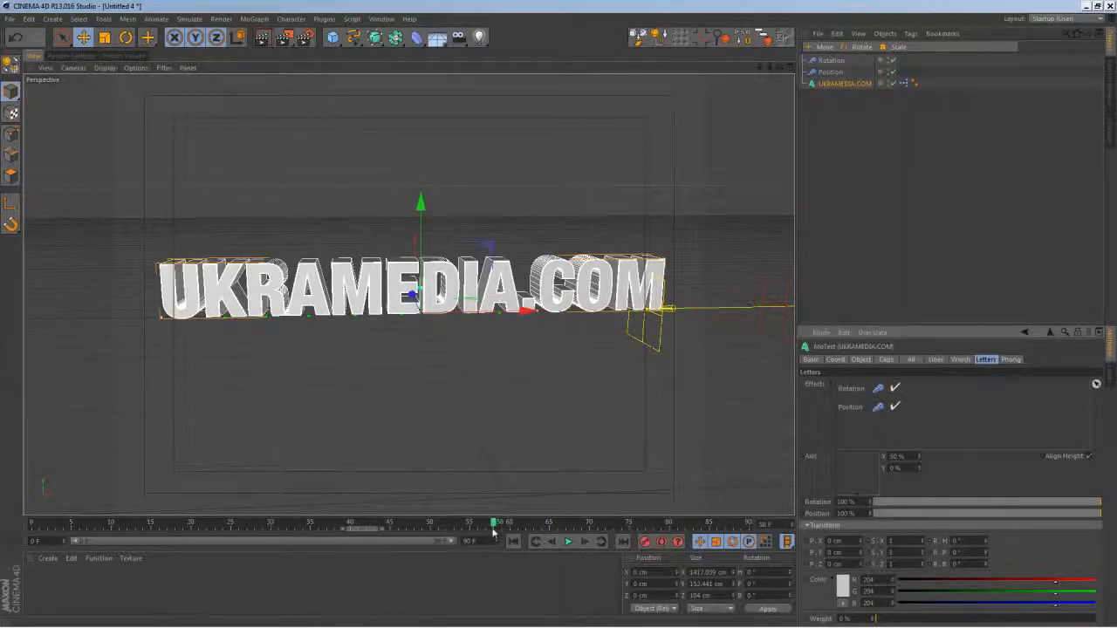
{"action": "left_click_drag", "start_coordinate": [494, 523], "coordinate": [87, 525]}
{"action": "left_click", "coordinate": [569, 542]}
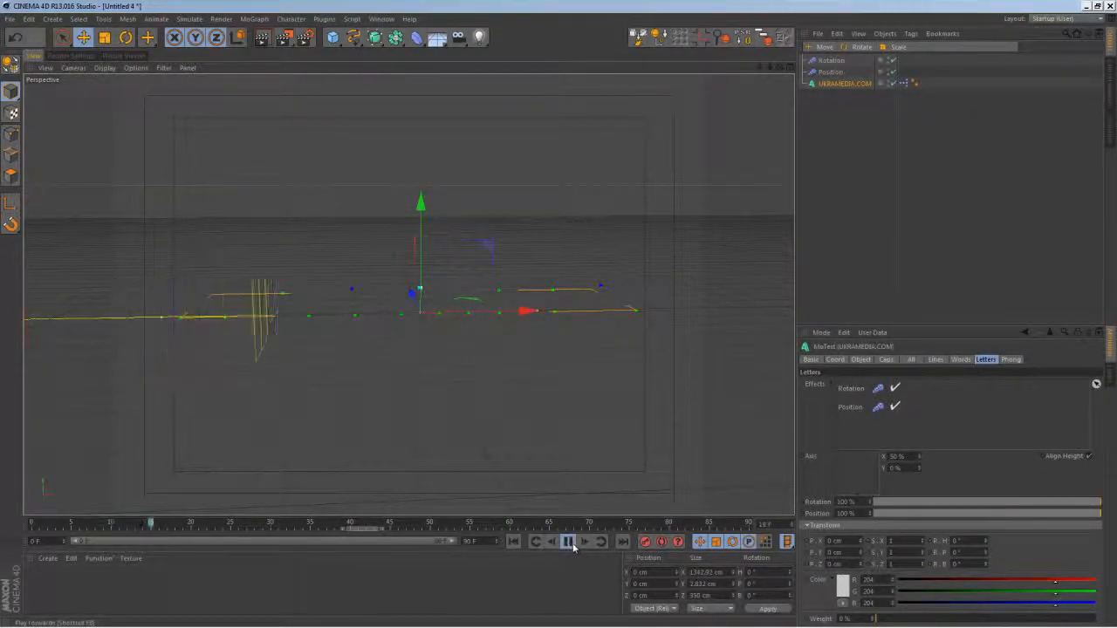
{"action": "left_click", "coordinate": [568, 542]}
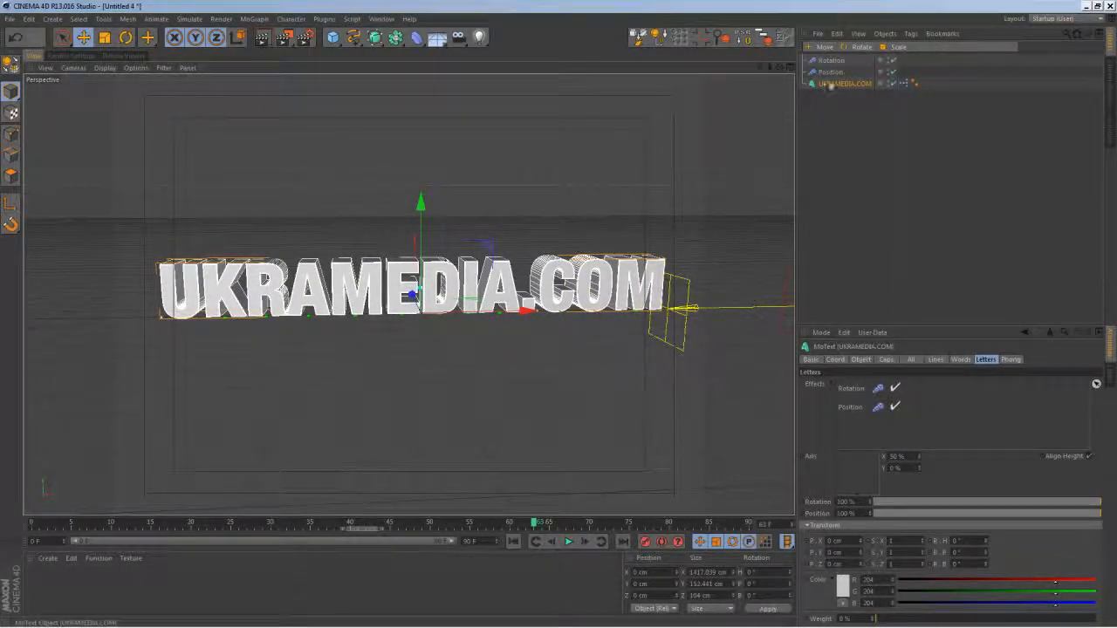
Add a Delay effector to the UKRAMEDIA.COM text.
{"action": "left_click", "coordinate": [255, 19]}
{"action": "mouse_move", "coordinate": [267, 37]}
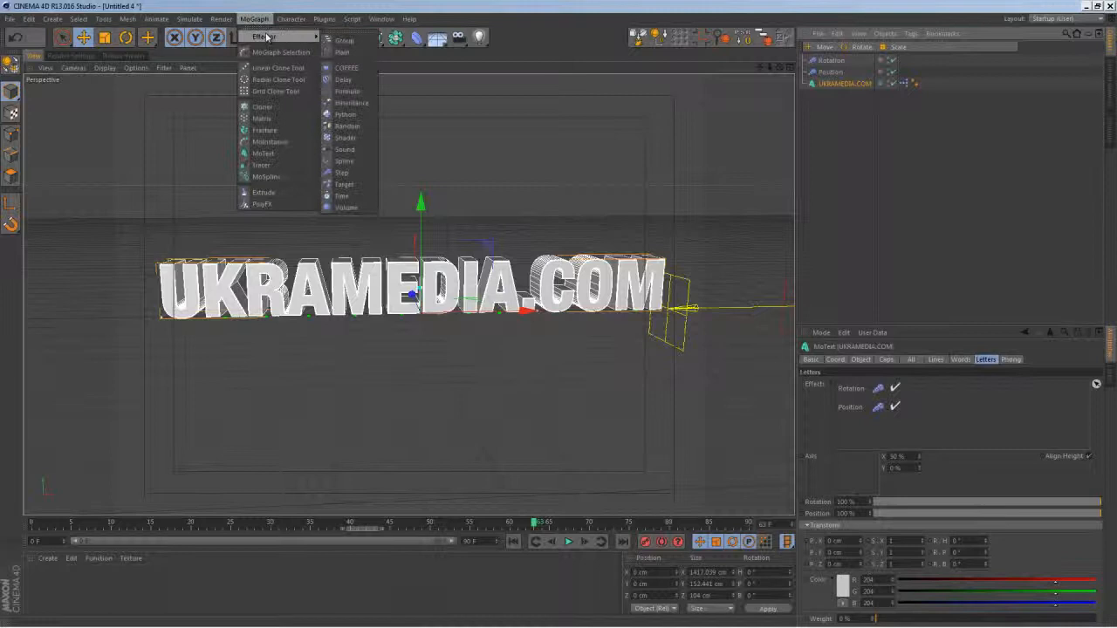
{"action": "left_click", "coordinate": [343, 80]}
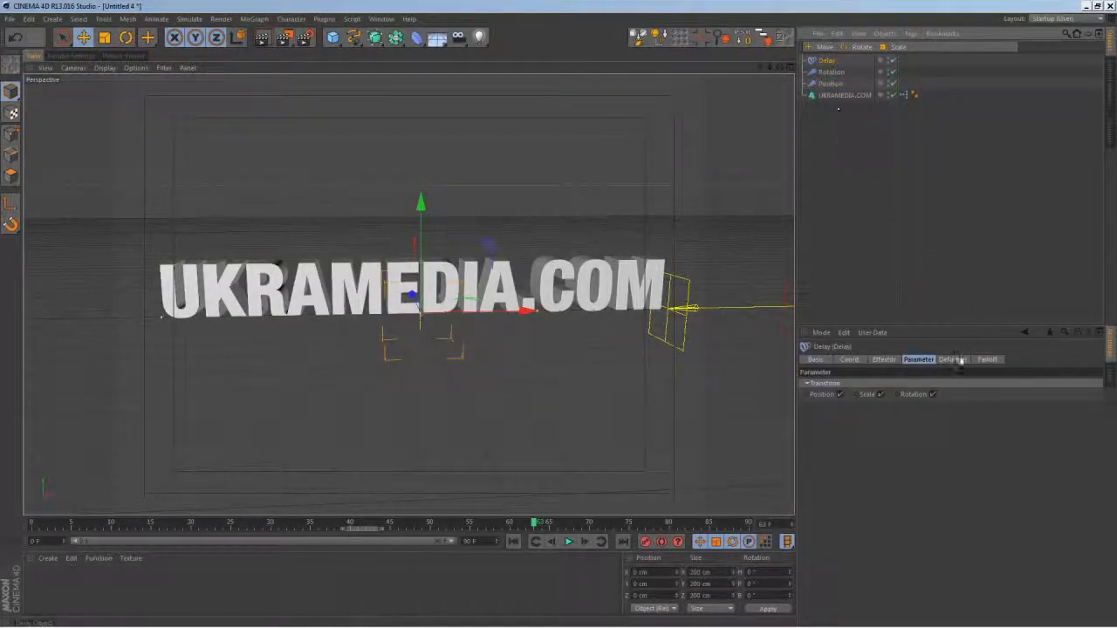
Set the Delay effector's strength to 70% and its mode to Spring.
{"action": "left_click", "coordinate": [884, 360]}
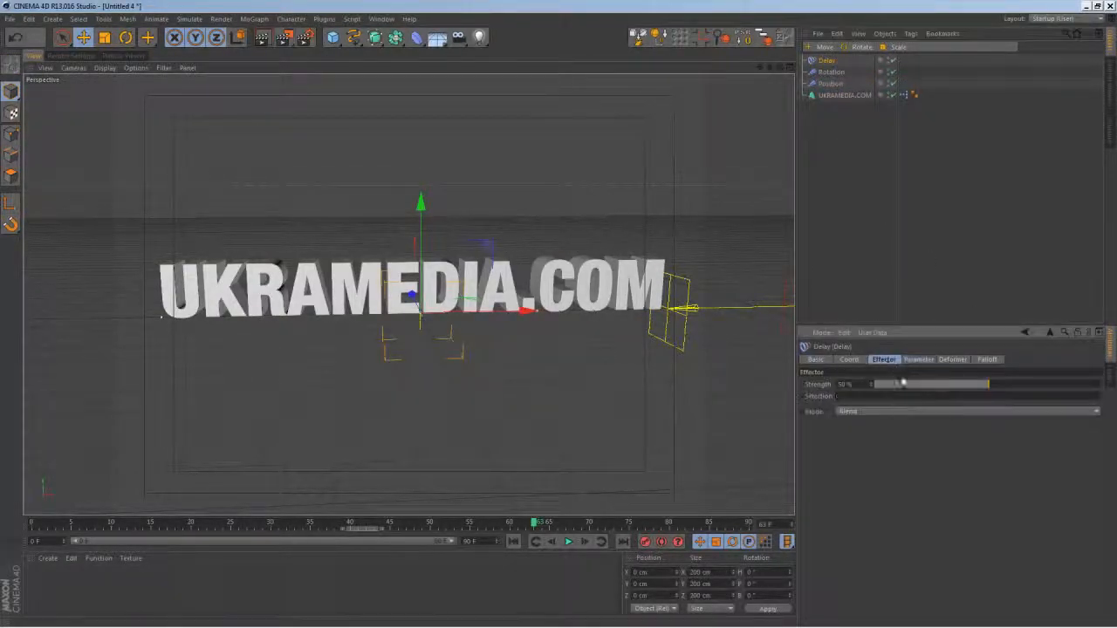
{"action": "left_click_drag", "start_coordinate": [856, 385], "coordinate": [601, 319]}
{"action": "type", "text": "70"}
{"action": "key", "text": "Return"}
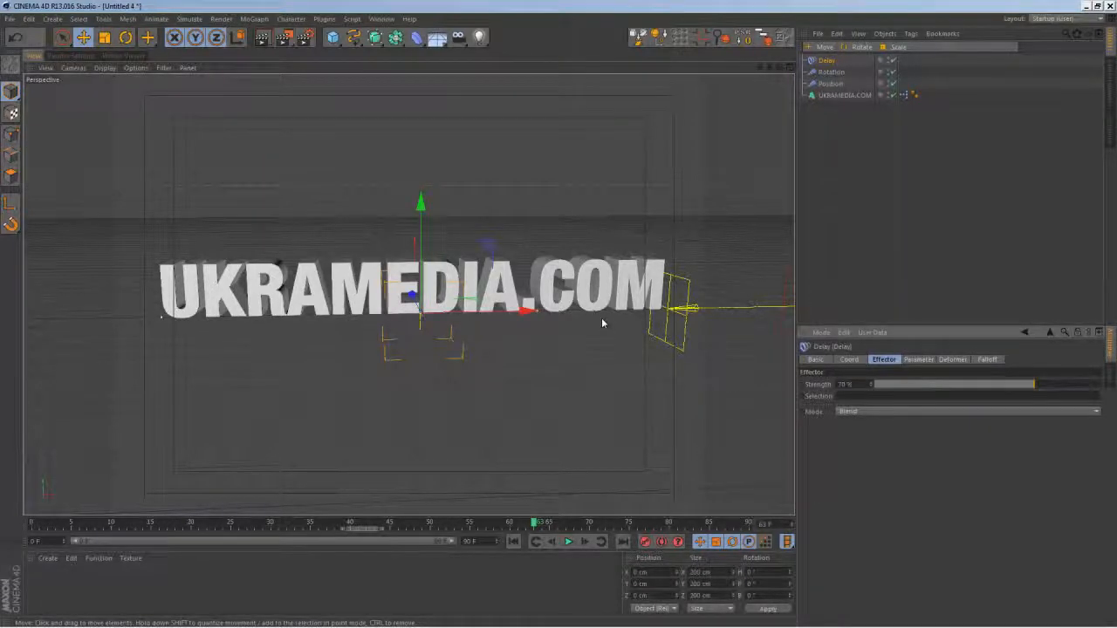
{"action": "left_click", "coordinate": [851, 411]}
{"action": "left_click", "coordinate": [864, 443]}
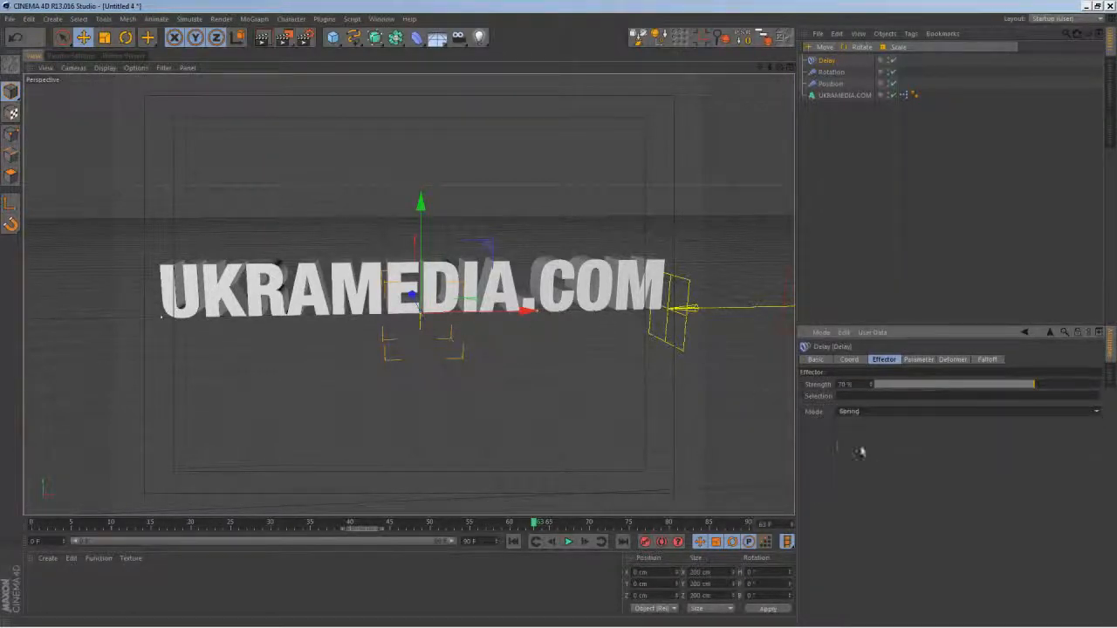
Play the animation from the start and scrub through it to check the Delay effector's springy motion.
{"action": "left_click", "coordinate": [517, 541]}
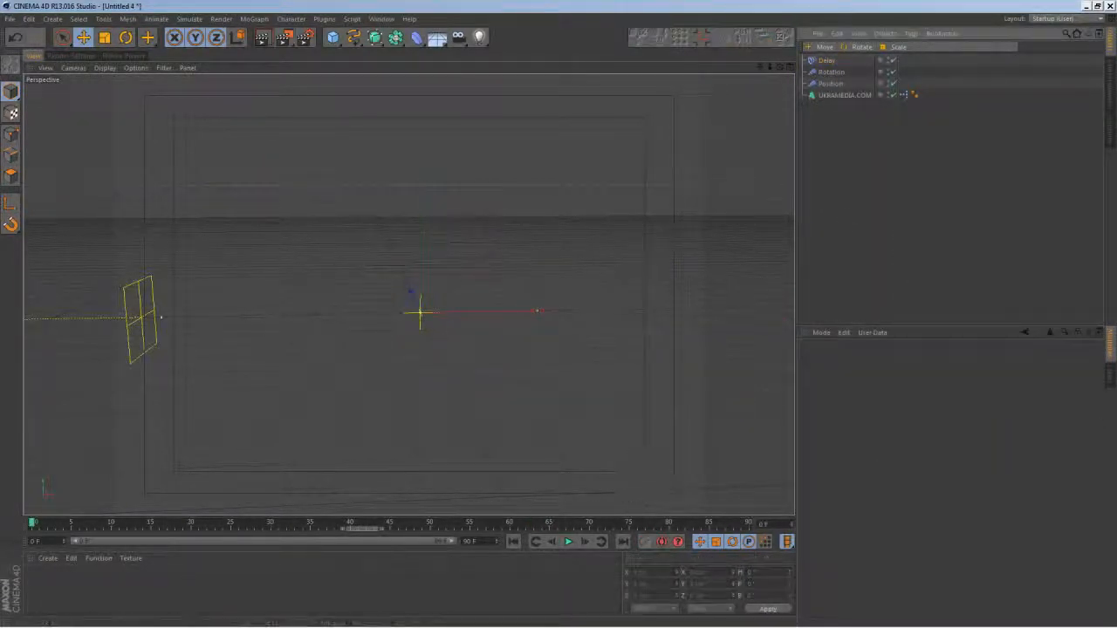
{"action": "left_click", "coordinate": [568, 541]}
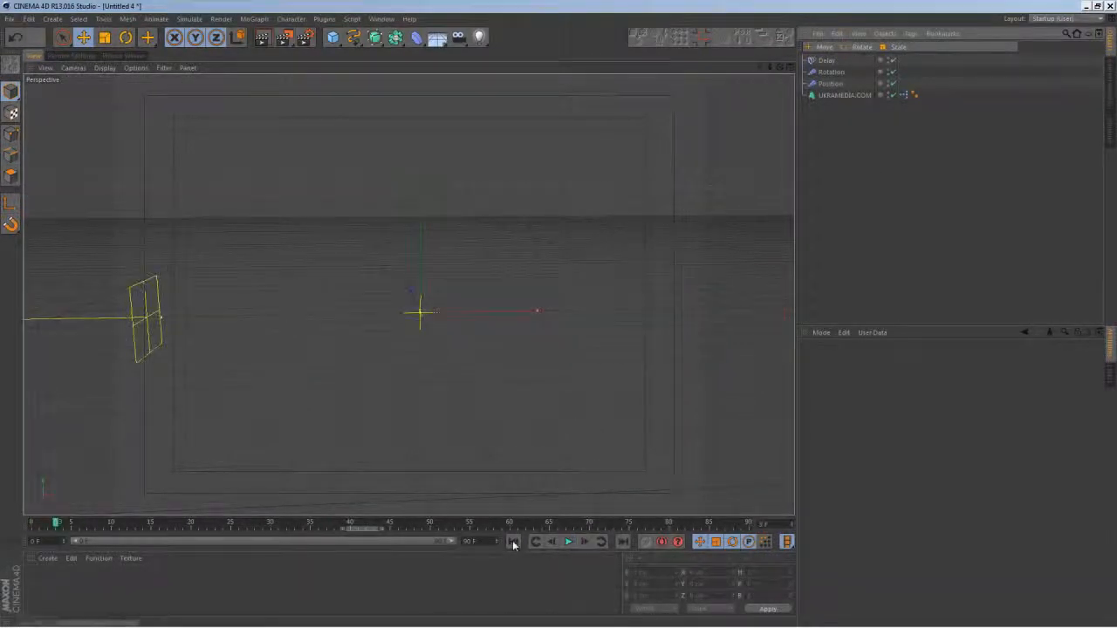
{"action": "left_click", "coordinate": [568, 541]}
{"action": "left_click", "coordinate": [567, 542]}
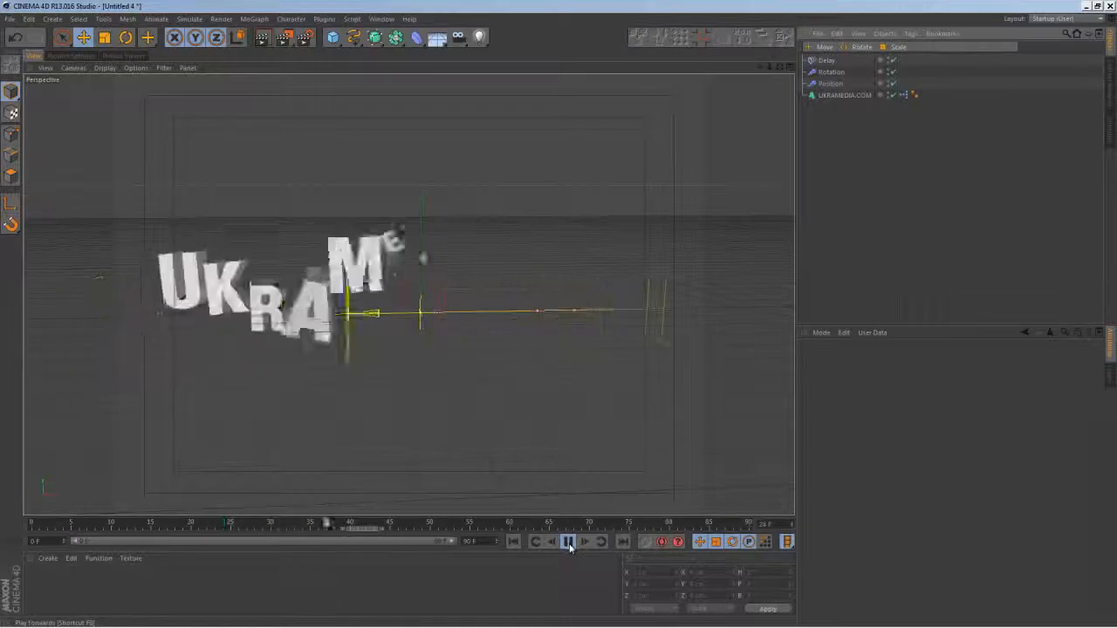
{"action": "left_click", "coordinate": [568, 543]}
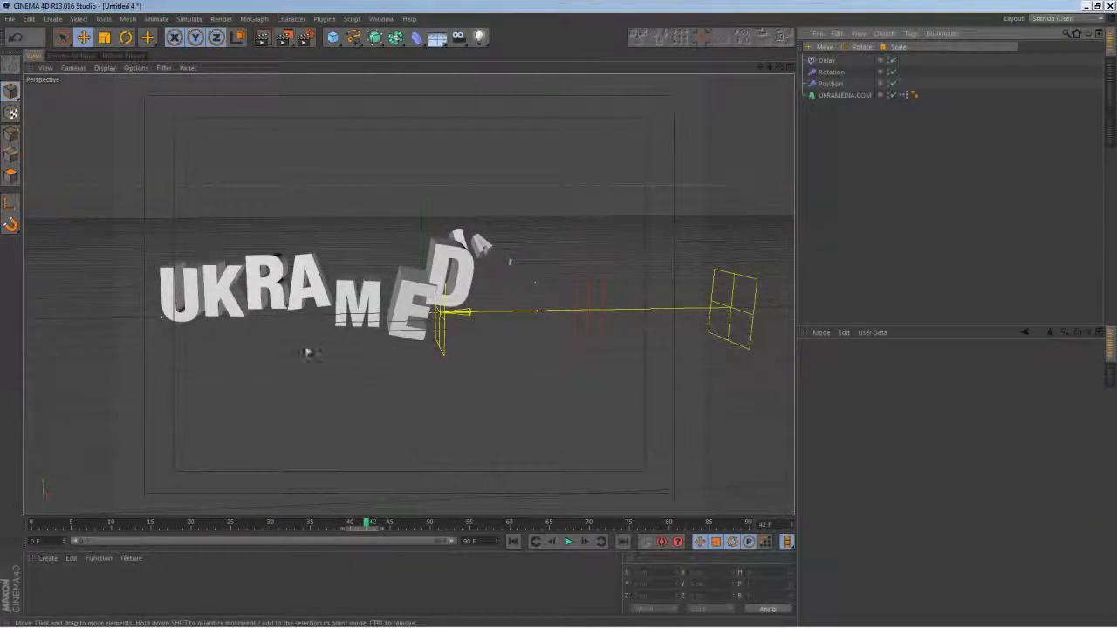
{"action": "left_click_drag", "start_coordinate": [413, 529], "coordinate": [567, 532]}
Select the UKRAMEDIA.COM text and activate the MoGraph Selection tool for it.
{"action": "left_click", "coordinate": [831, 72]}
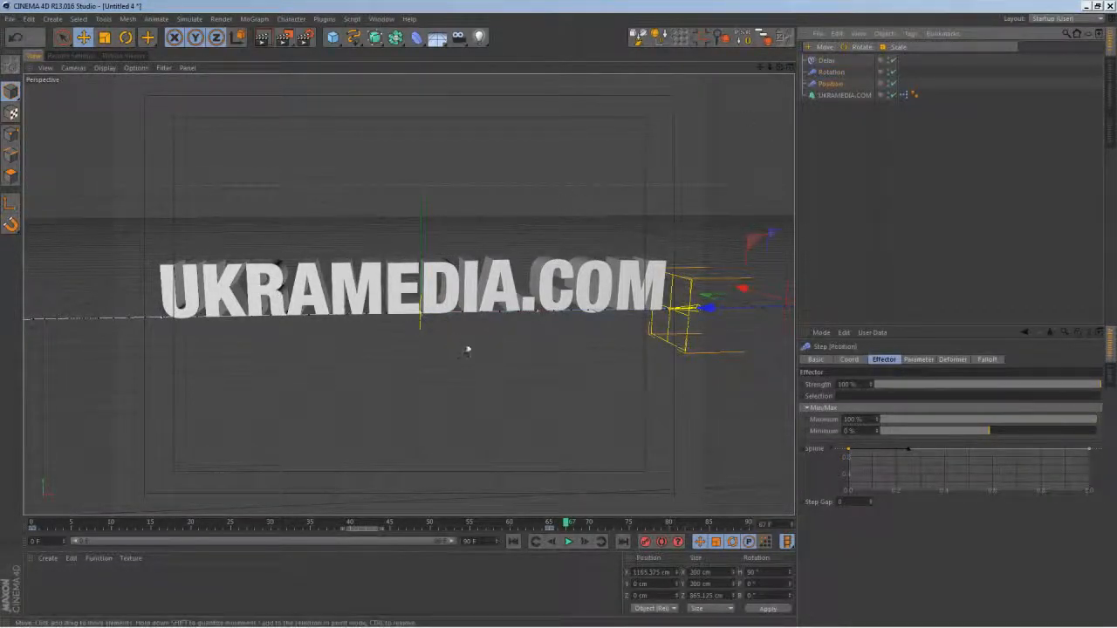
{"action": "left_click", "coordinate": [843, 96]}
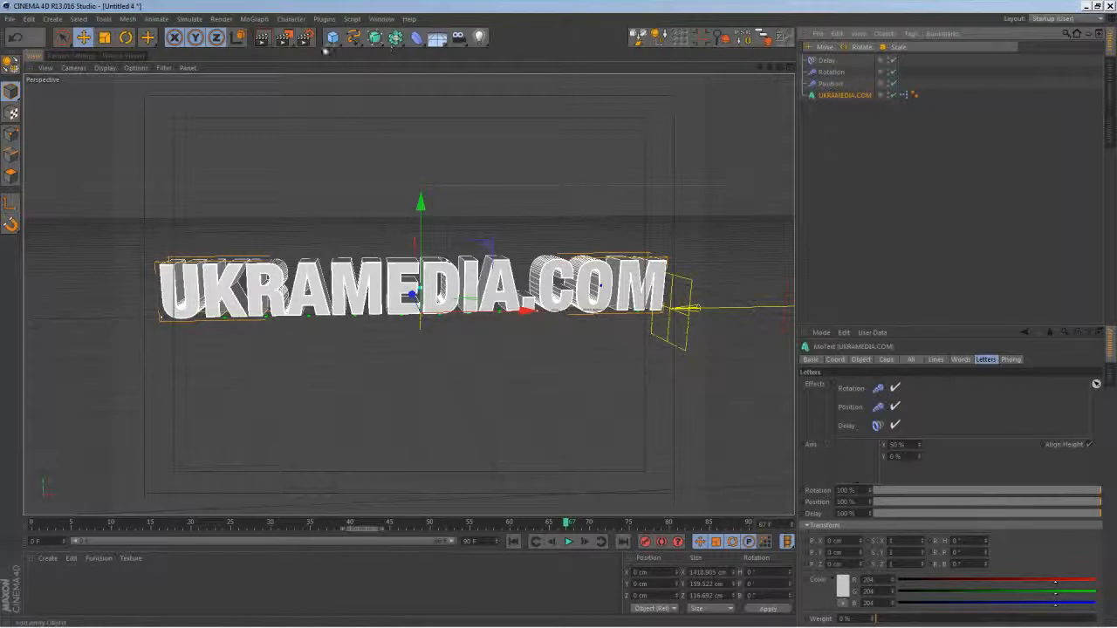
{"action": "left_click", "coordinate": [257, 19]}
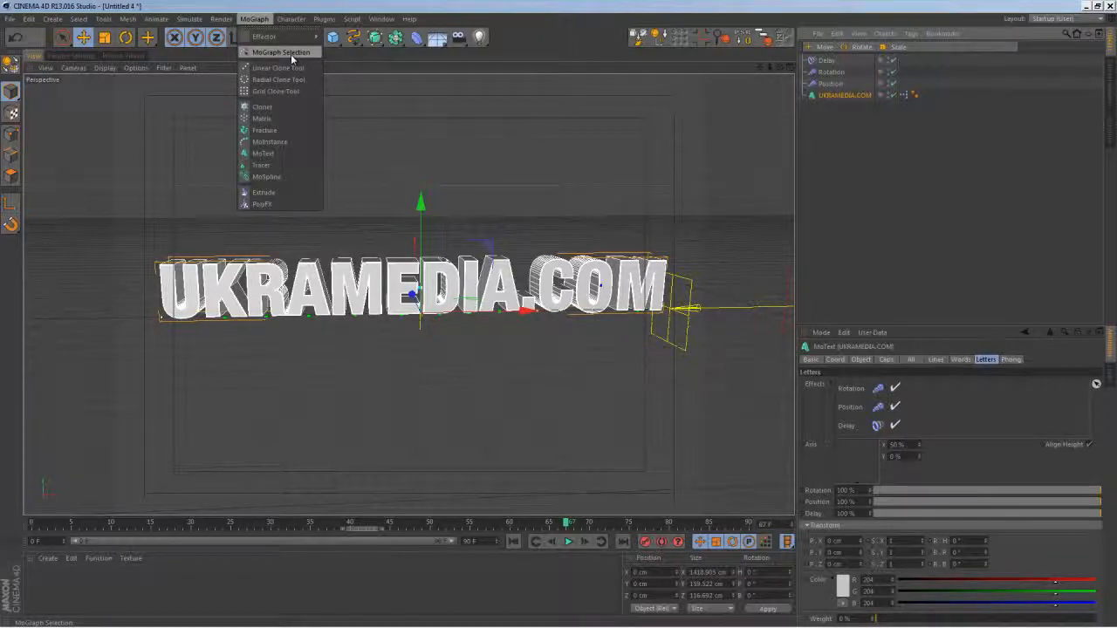
{"action": "left_click", "coordinate": [291, 53]}
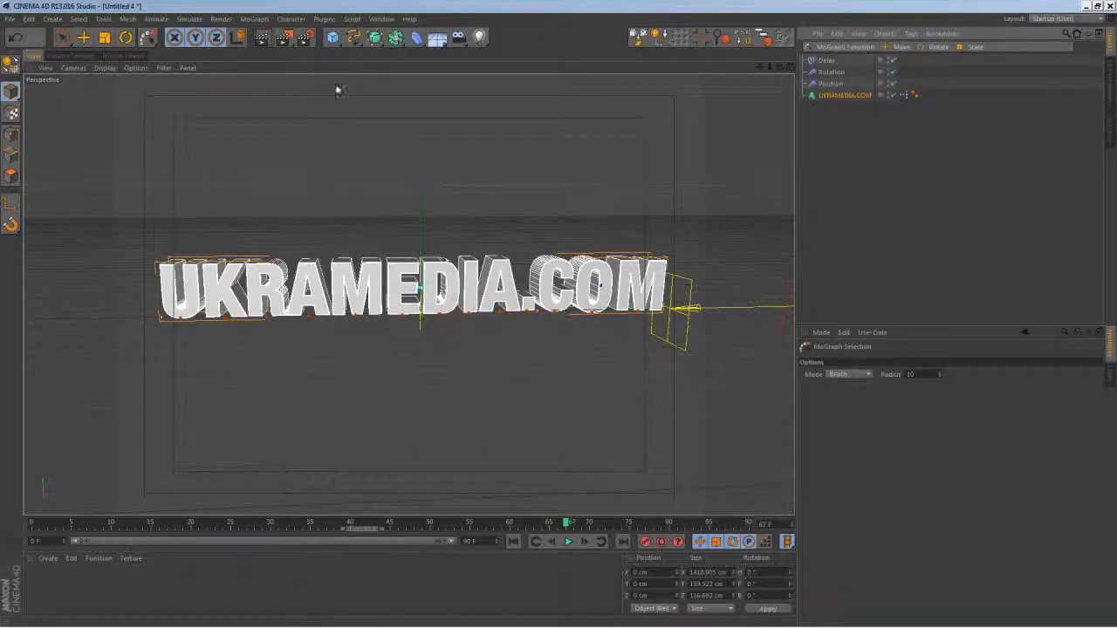
Create a new project, add a cube and make it editable.
{"action": "left_click", "coordinate": [10, 18]}
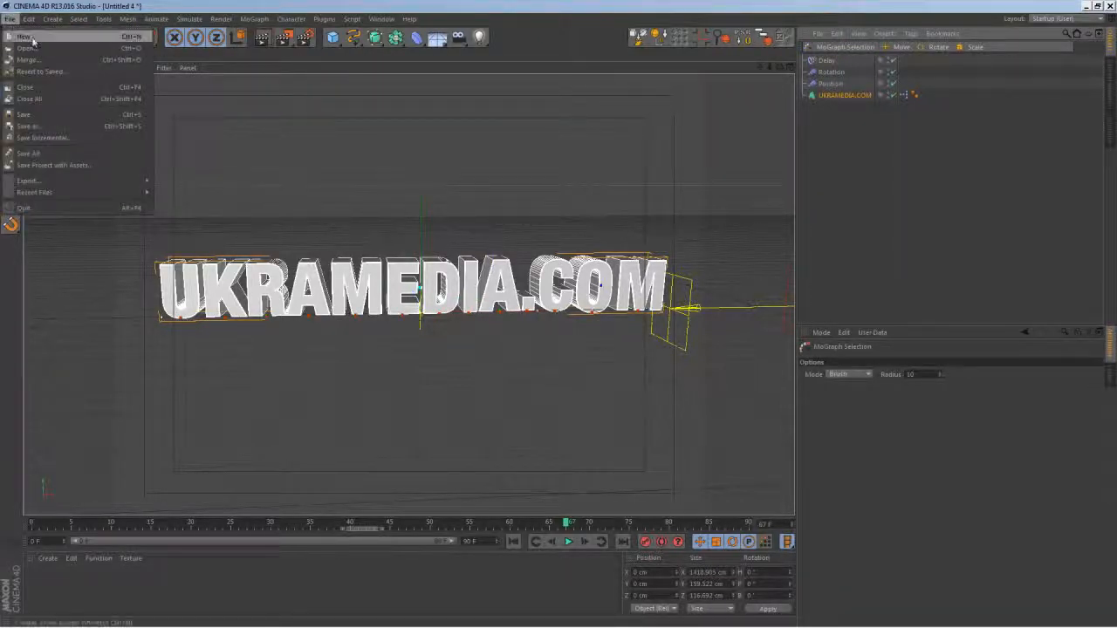
{"action": "left_click", "coordinate": [33, 39]}
{"action": "left_click", "coordinate": [333, 37]}
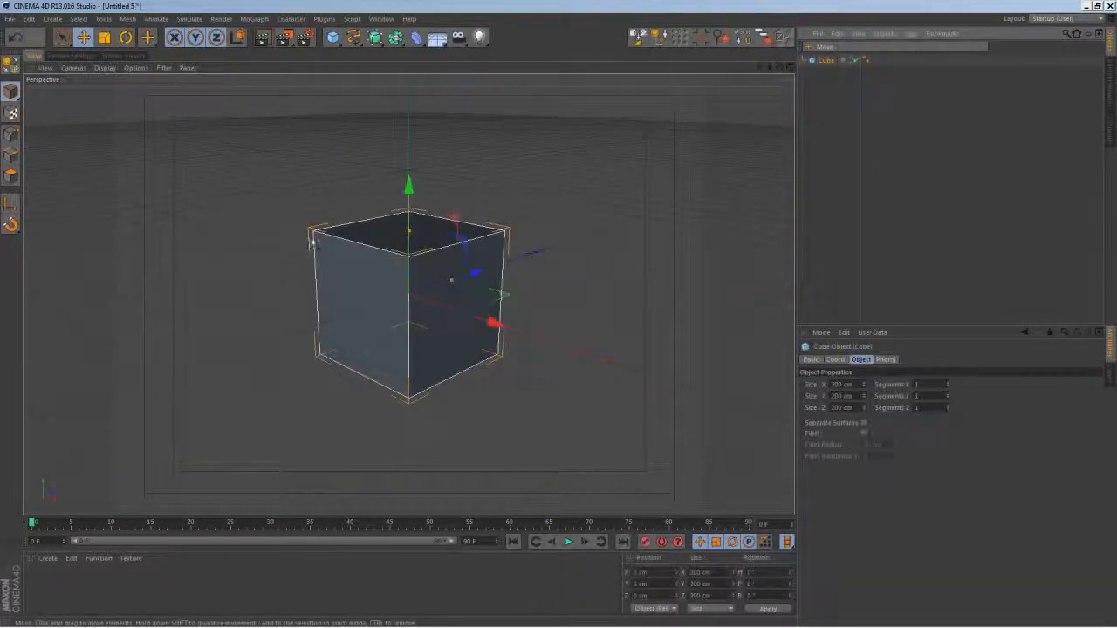
{"action": "key", "text": "c"}
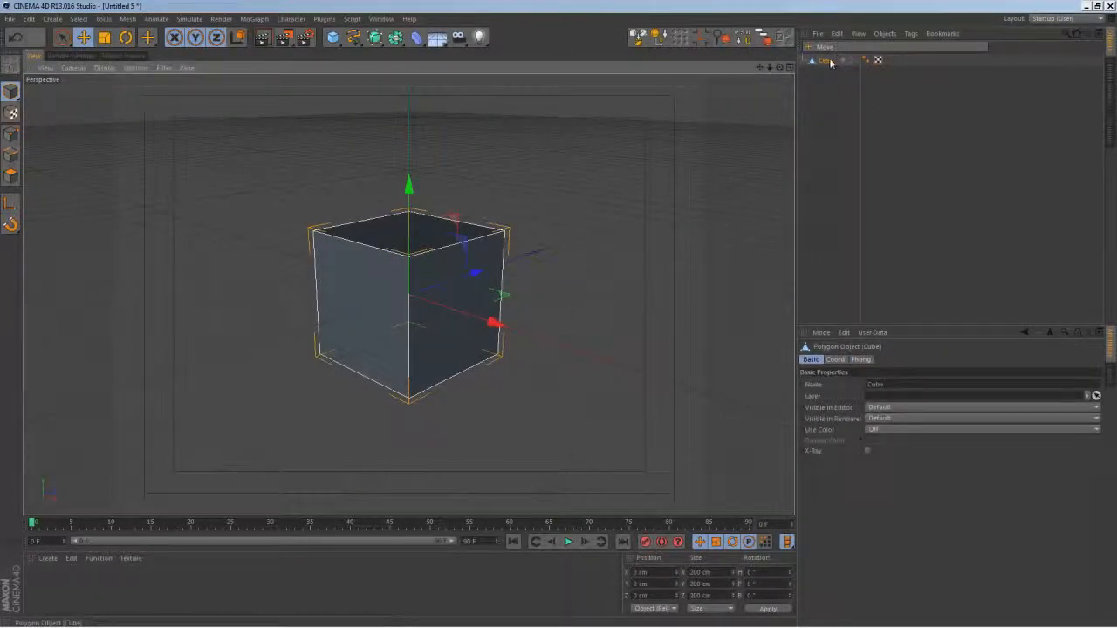
Select the cube's two front-facing side polygons and store them as a polygon selection.
{"action": "left_click", "coordinate": [10, 174]}
{"action": "left_click", "coordinate": [387, 332]}
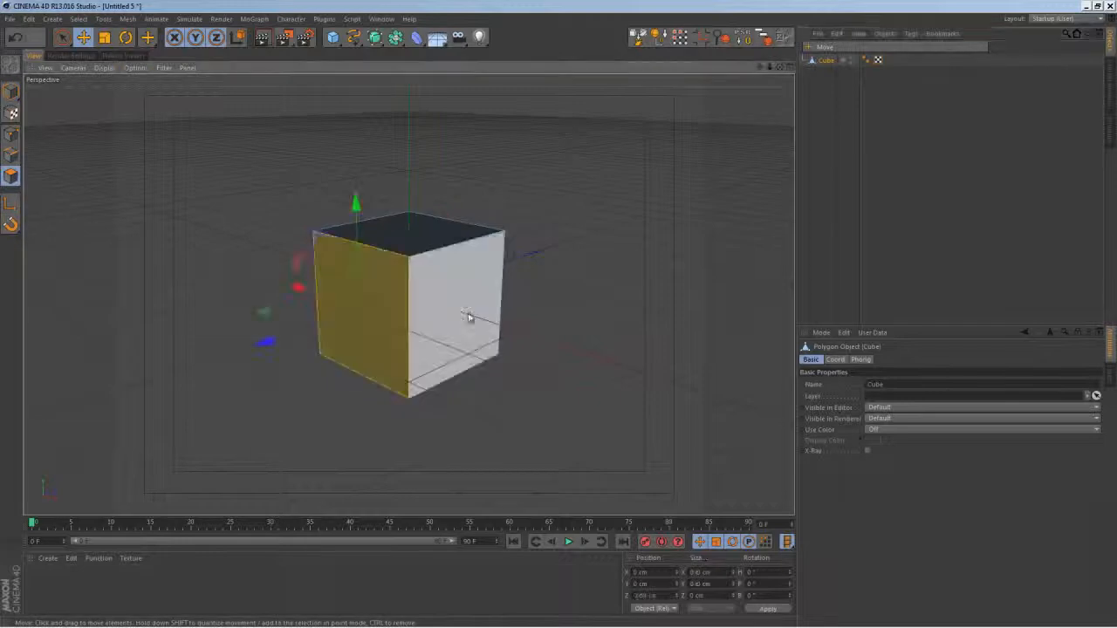
{"action": "left_click", "coordinate": [468, 317], "text": "shift"}
{"action": "left_click", "coordinate": [349, 274], "text": "ctrl"}
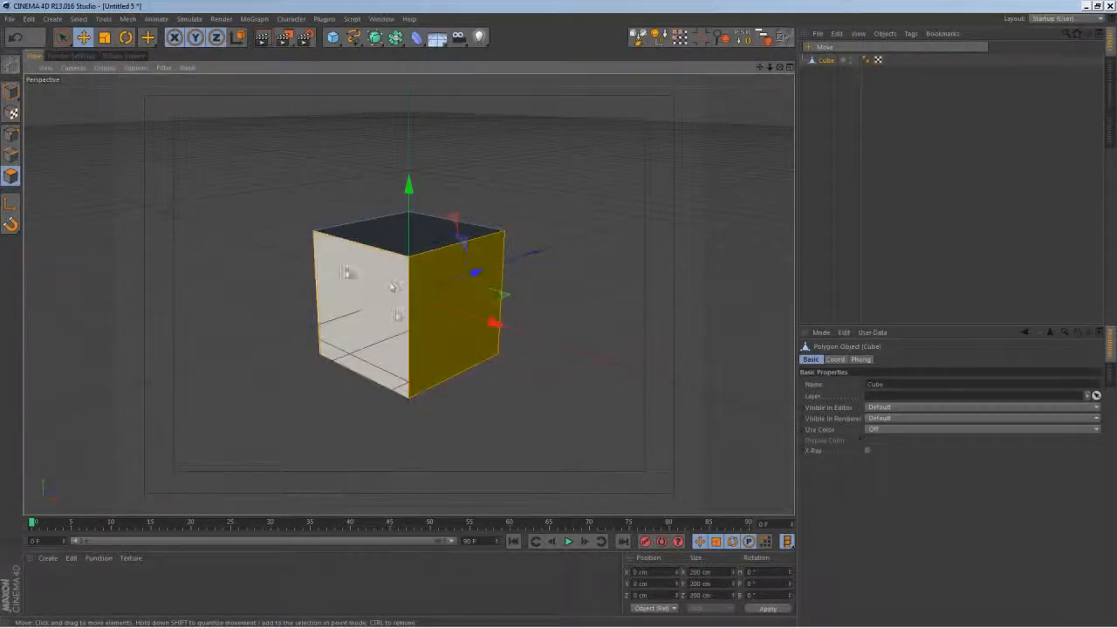
{"action": "left_click", "coordinate": [346, 272]}
{"action": "left_click", "coordinate": [463, 349], "text": "shift"}
{"action": "left_click", "coordinate": [79, 19]}
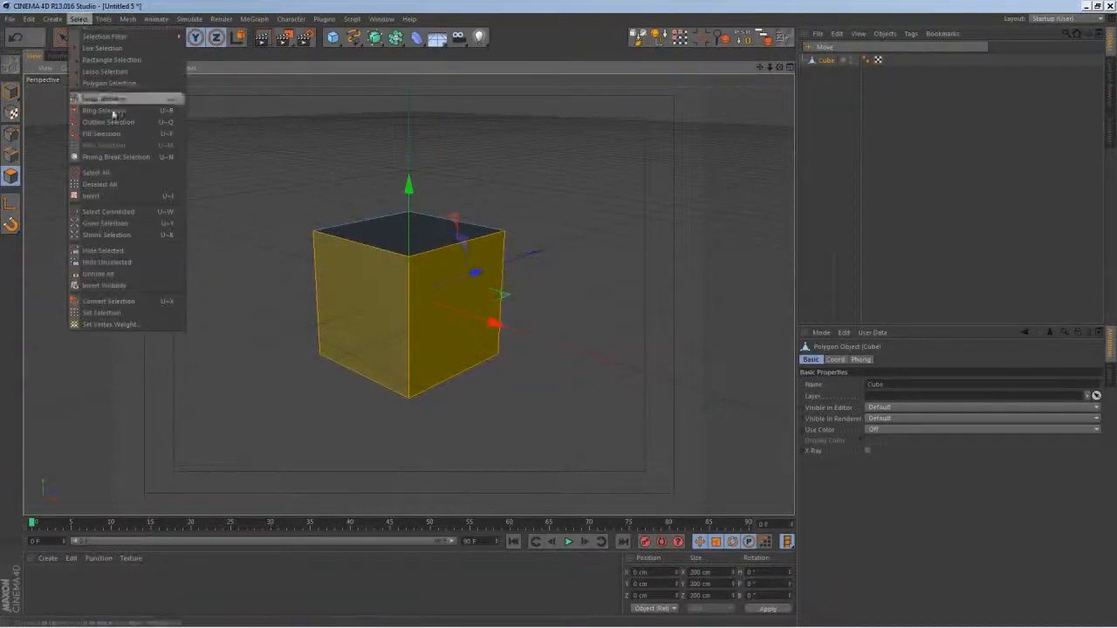
{"action": "left_click", "coordinate": [101, 312]}
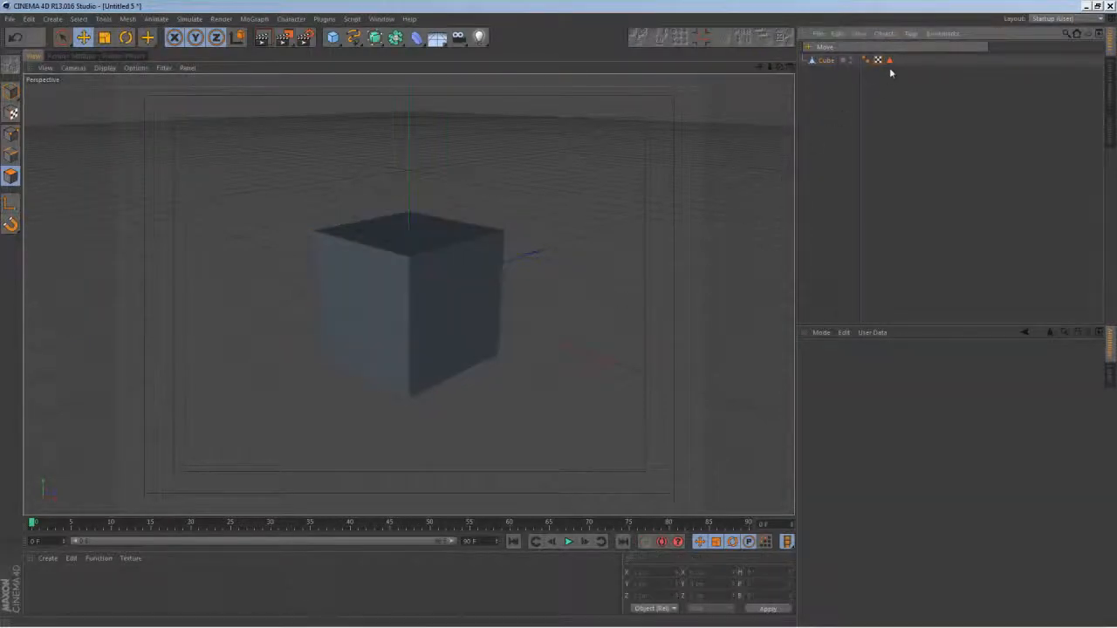
Create a new material, apply it to the cube and restrict its texture tag to the stored Polygon Selection.
{"action": "double_click", "coordinate": [209, 596]}
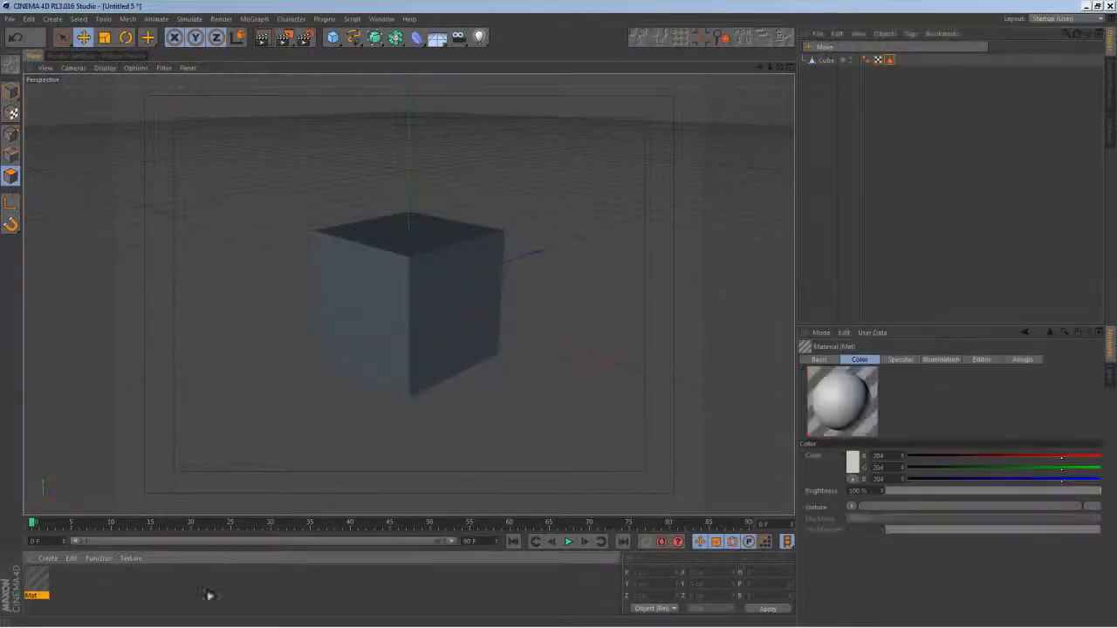
{"action": "left_click_drag", "start_coordinate": [591, 410], "coordinate": [824, 61]}
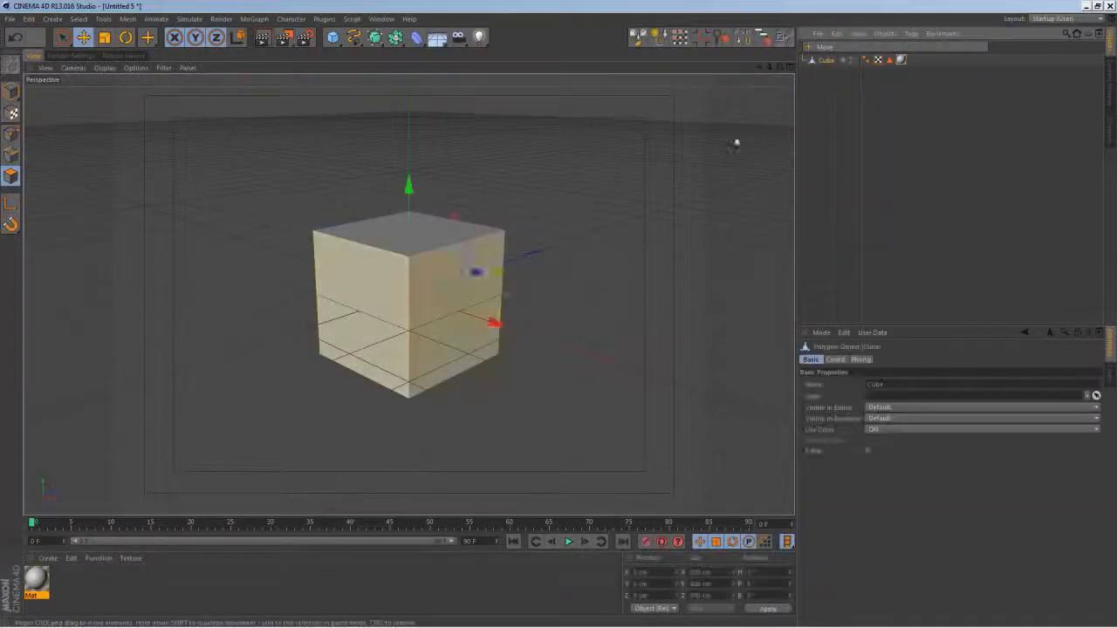
{"action": "left_click", "coordinate": [901, 60]}
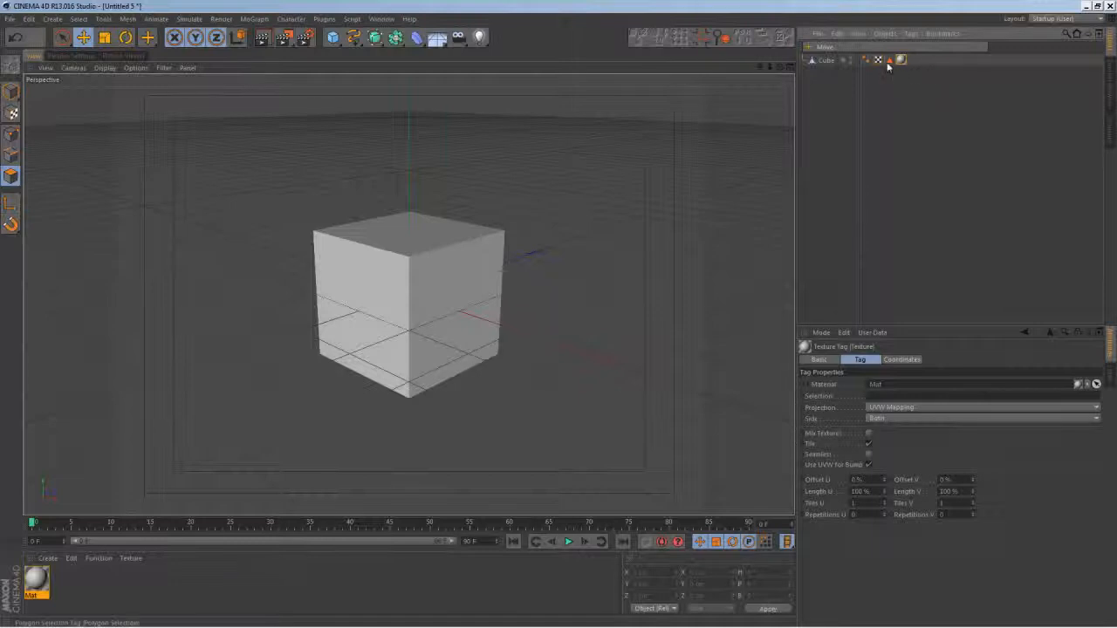
{"action": "left_click_drag", "start_coordinate": [896, 384], "coordinate": [897, 397]}
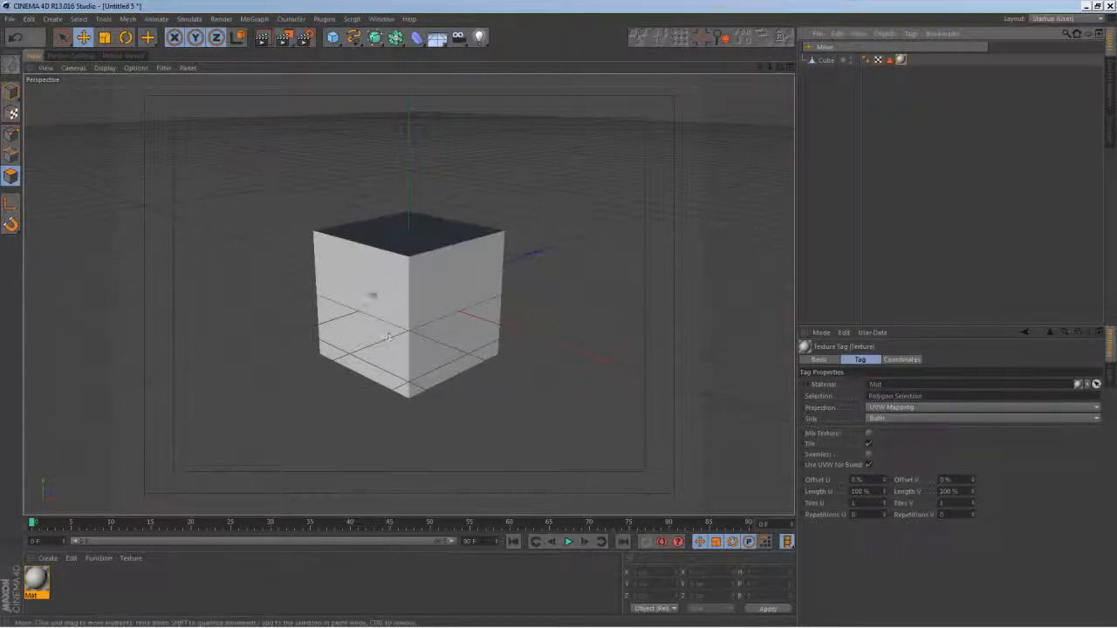
{"action": "left_click_drag", "start_coordinate": [449, 278], "coordinate": [261, 349], "text": "alt"}
Return to the Untitled 4 project and store every other letter of UKRAMEDIA.COM in a MoGraph selection at frame 65.
{"action": "left_click", "coordinate": [381, 19]}
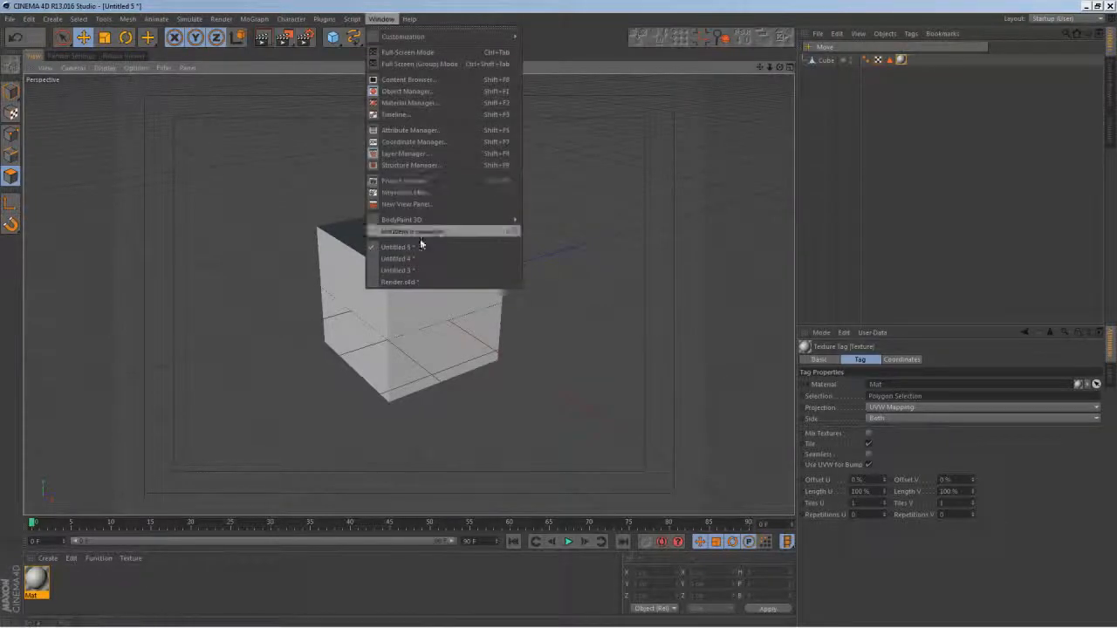
{"action": "left_click", "coordinate": [423, 259]}
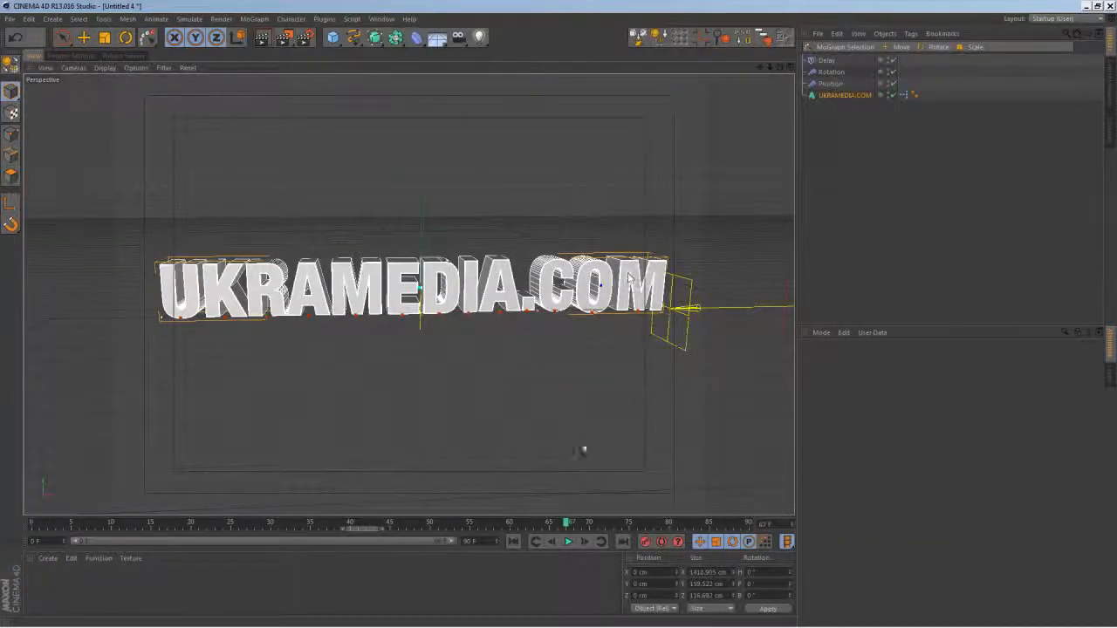
{"action": "left_click", "coordinate": [842, 95]}
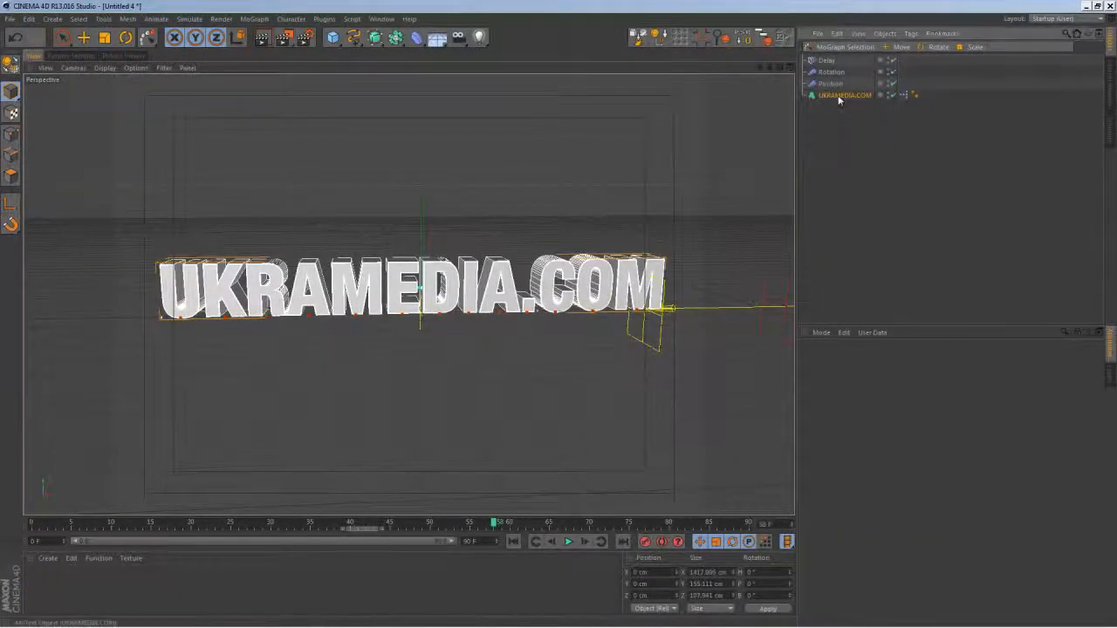
{"action": "left_click_drag", "start_coordinate": [493, 526], "coordinate": [550, 526]}
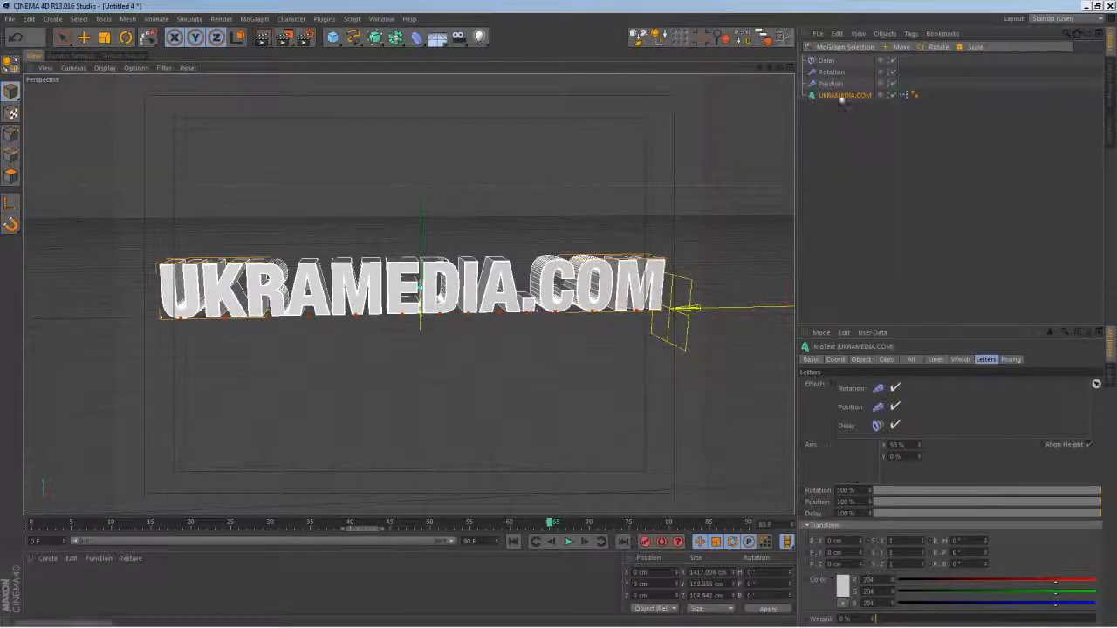
{"action": "left_click", "coordinate": [149, 38]}
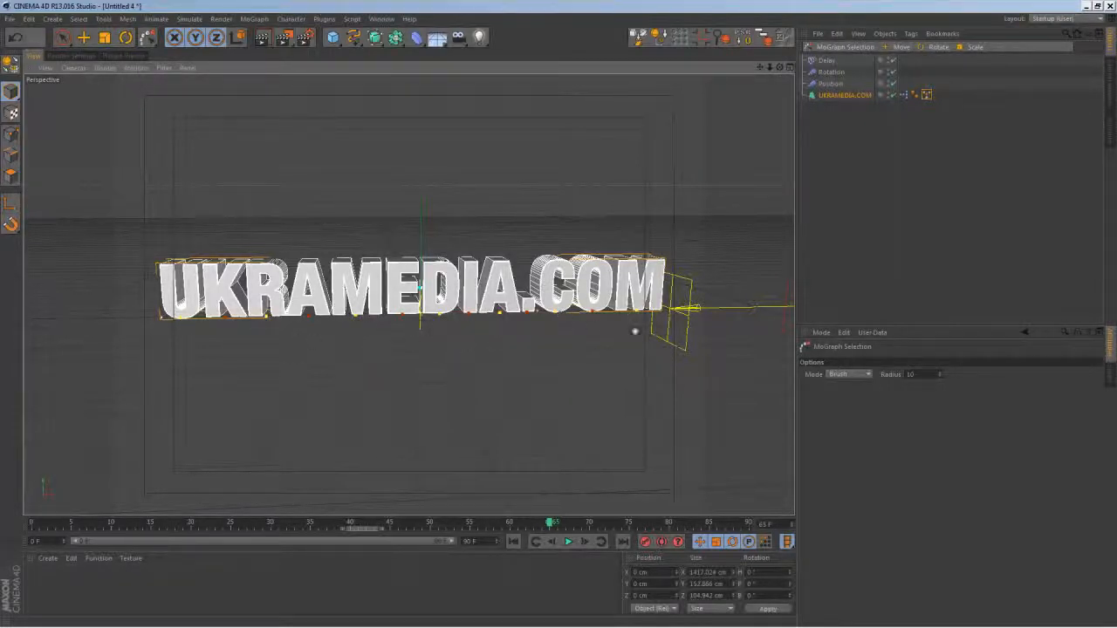
Rename the text's MoGraph selection tag to Rotation.
{"action": "left_click", "coordinate": [926, 95]}
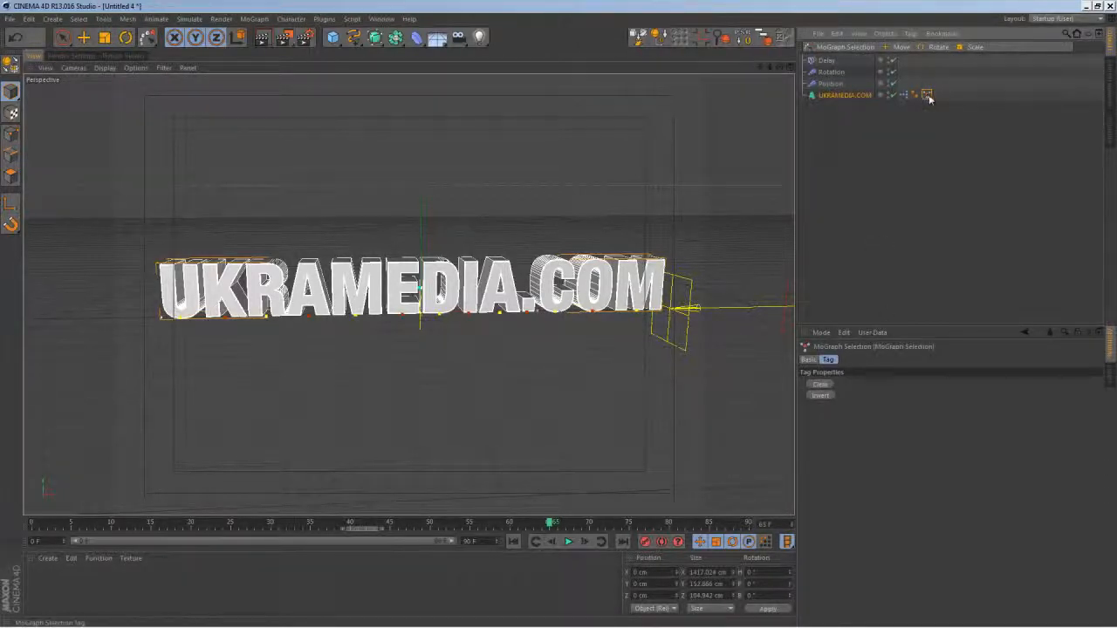
{"action": "left_click", "coordinate": [809, 359]}
{"action": "left_click_drag", "start_coordinate": [883, 384], "coordinate": [759, 384]}
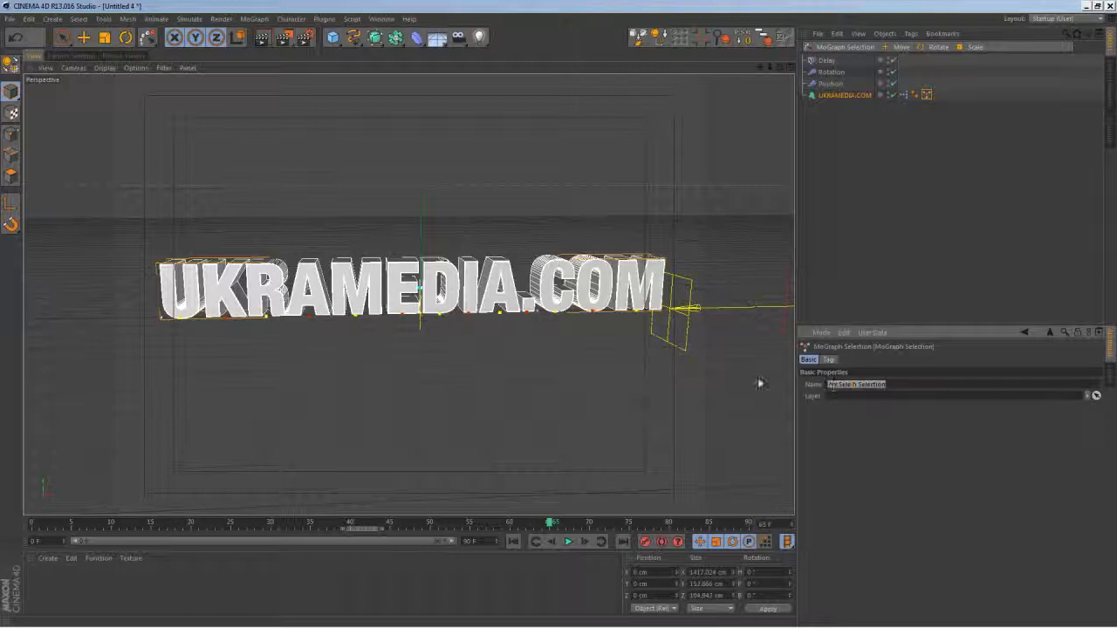
{"action": "type", "text": "Rotation"}
{"action": "key", "text": "Return"}
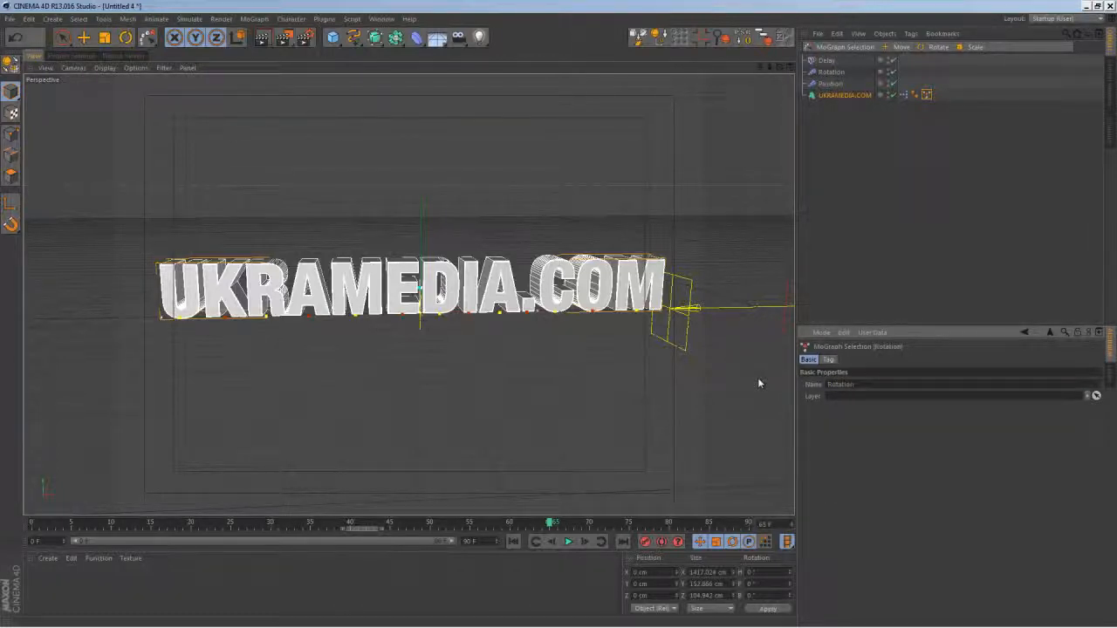
Duplicate the Rotation selection tag on the text and rename the copy to Position.
{"action": "left_click", "coordinate": [932, 105]}
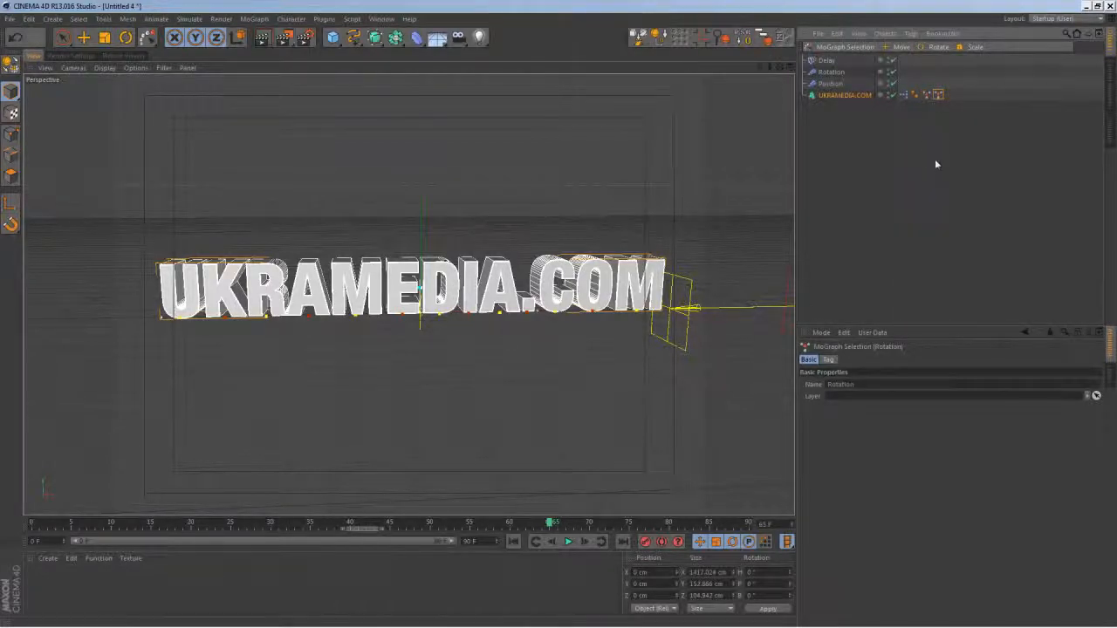
{"action": "left_click", "coordinate": [938, 94]}
{"action": "double_click", "coordinate": [841, 384]}
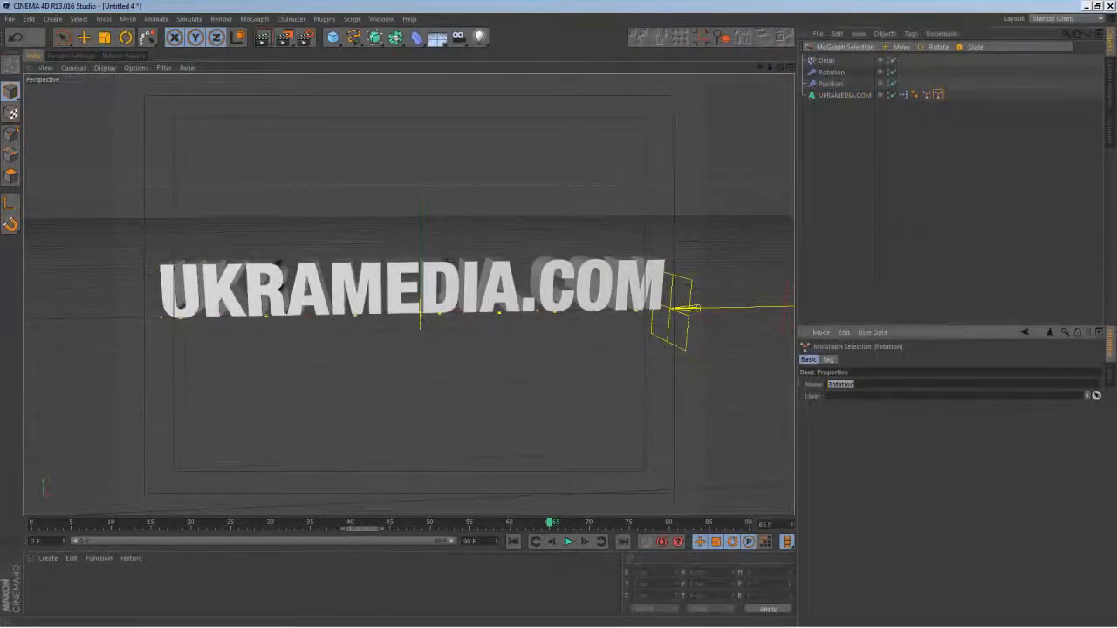
{"action": "type", "text": "Position"}
{"action": "left_click", "coordinate": [938, 98]}
Invert the Position selection so it covers the other letters, and compare it with the Rotation selection.
{"action": "left_click", "coordinate": [828, 360]}
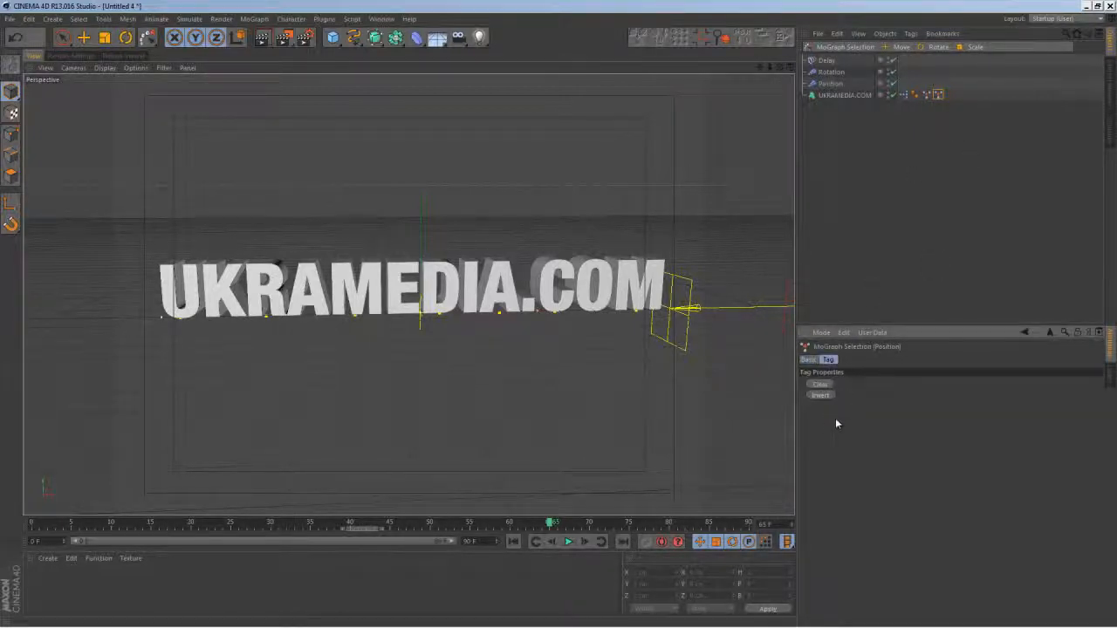
{"action": "left_click", "coordinate": [828, 397]}
{"action": "left_click", "coordinate": [927, 94]}
{"action": "left_click", "coordinate": [937, 94]}
Restrict the Rotation effector to the Rotation selection and the Position effector to the Position selection.
{"action": "left_click", "coordinate": [845, 89]}
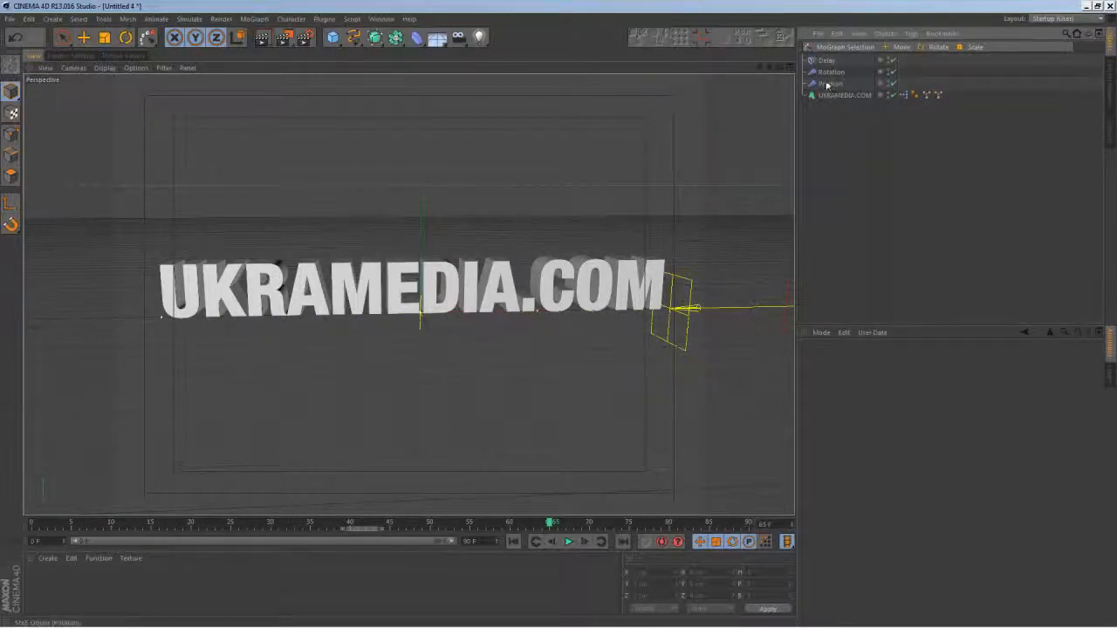
{"action": "left_click", "coordinate": [831, 73]}
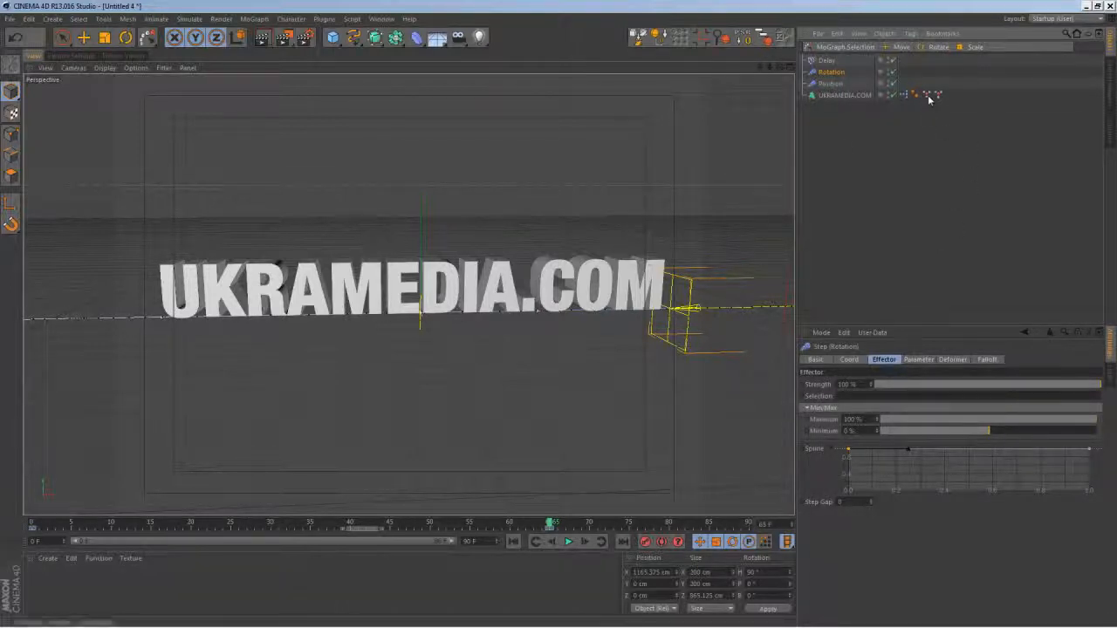
{"action": "left_click_drag", "start_coordinate": [926, 94], "coordinate": [891, 399]}
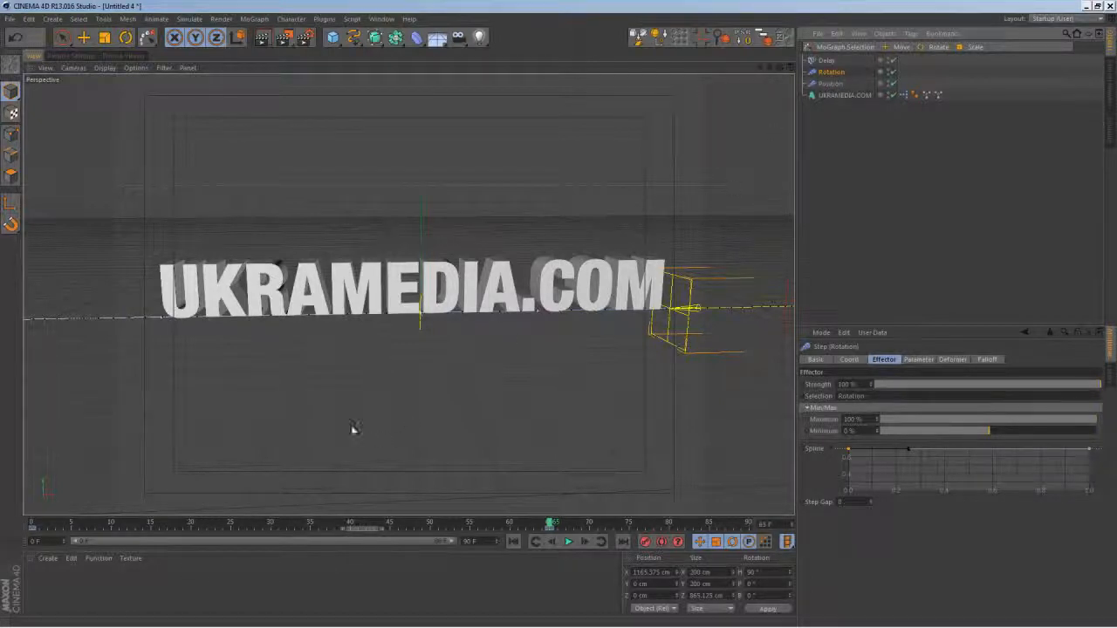
{"action": "left_click", "coordinate": [830, 83]}
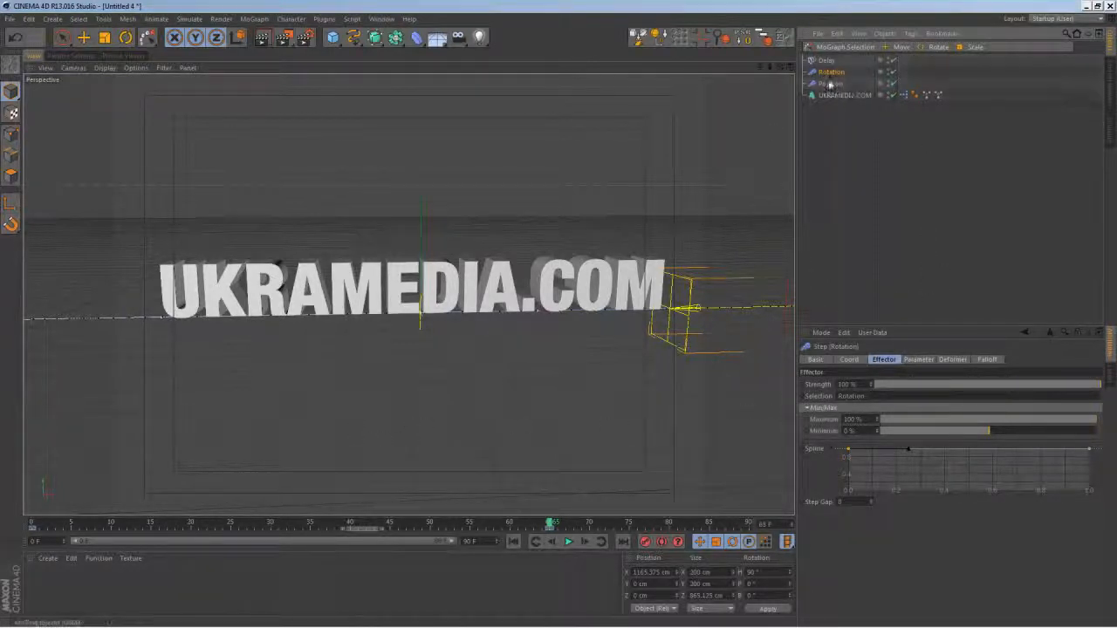
{"action": "left_click_drag", "start_coordinate": [935, 99], "coordinate": [851, 395]}
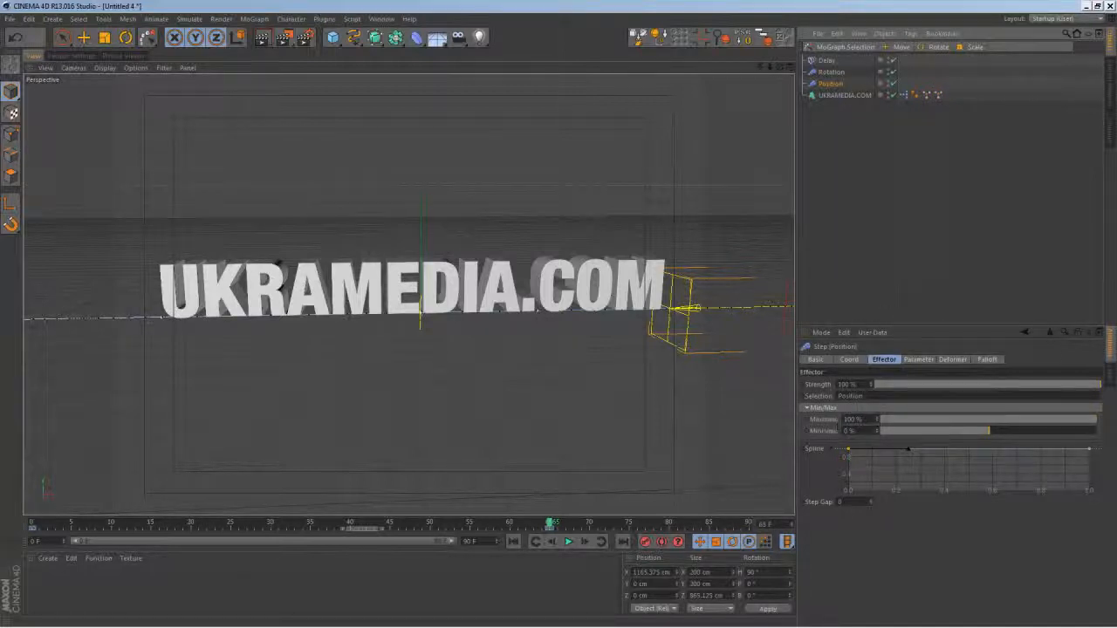
Play the animation repeatedly from the start and examine how the rotating and positioned letters alternate as they come in.
{"action": "left_click", "coordinate": [514, 542]}
{"action": "left_click", "coordinate": [568, 542]}
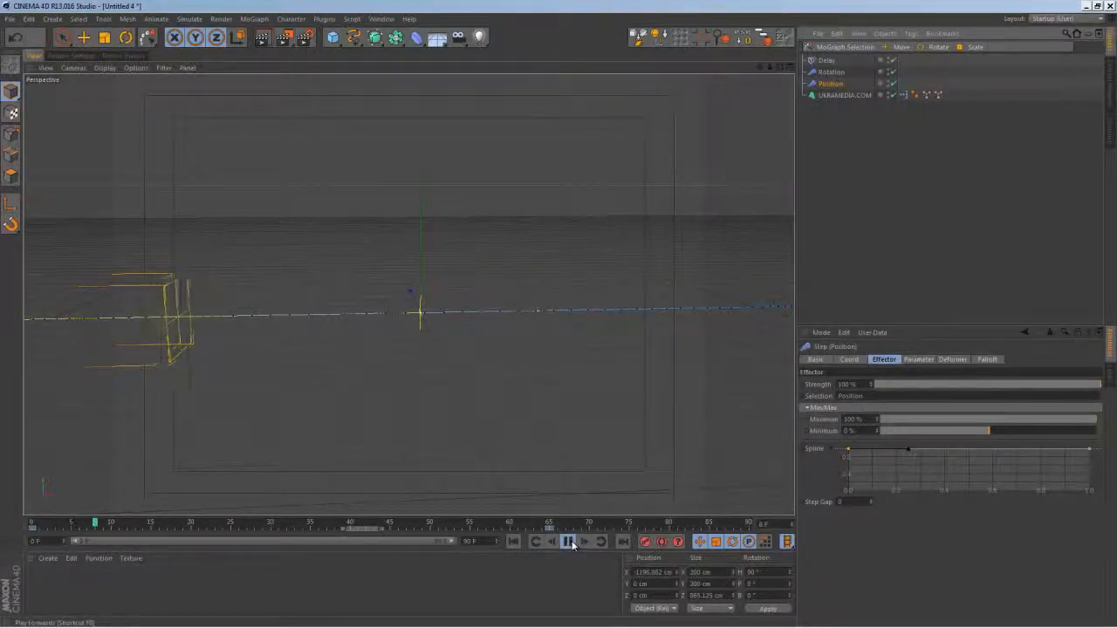
{"action": "left_click", "coordinate": [569, 542]}
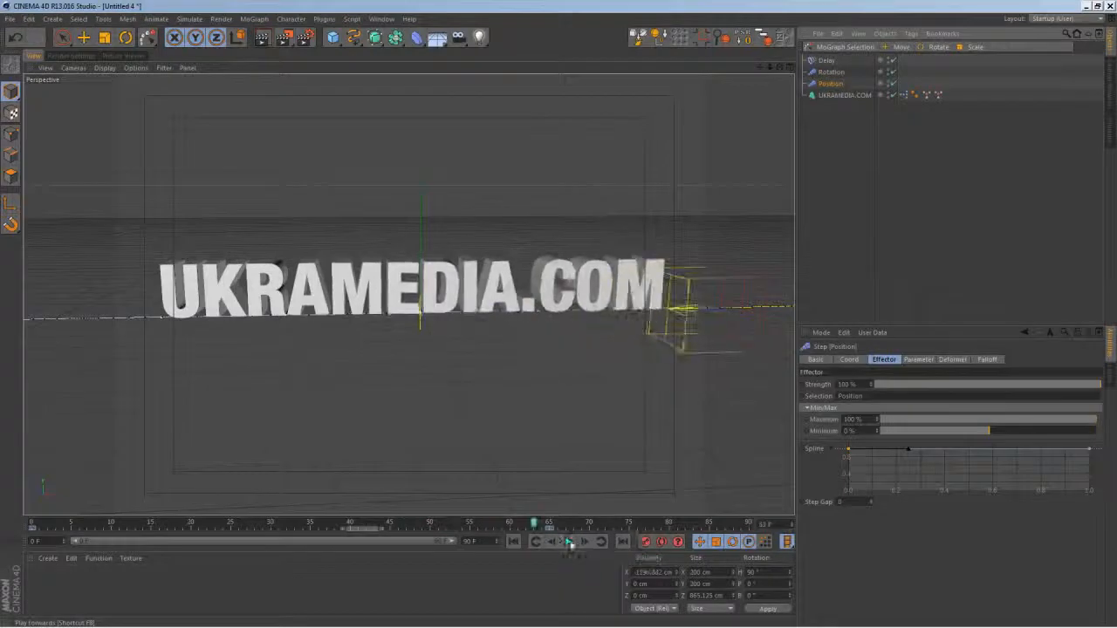
{"action": "left_click_drag", "start_coordinate": [526, 524], "coordinate": [61, 524]}
{"action": "left_click", "coordinate": [568, 542]}
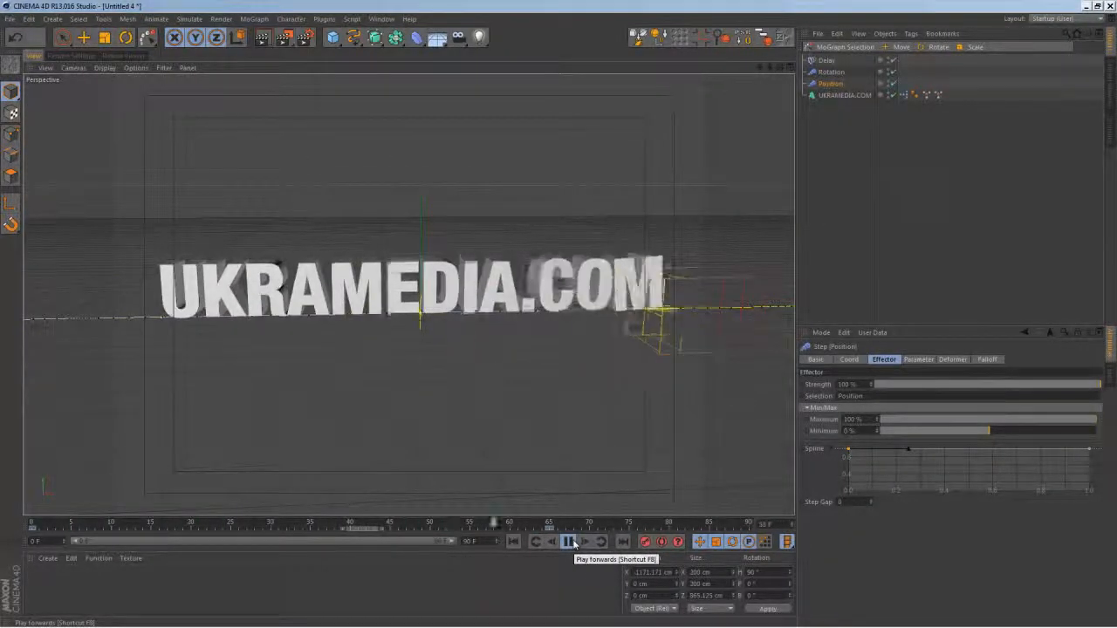
{"action": "left_click", "coordinate": [568, 542]}
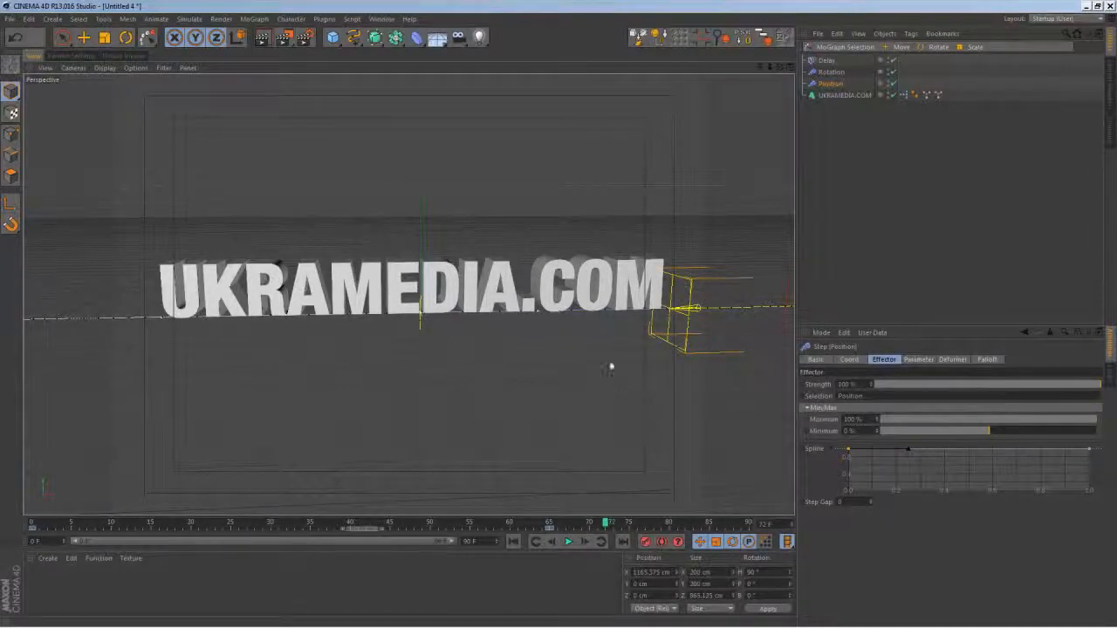
{"action": "mouse_move", "coordinate": [575, 354]}
{"action": "left_mouse_down", "text": "alt"}
{"action": "mouse_move", "coordinate": [541, 357]}
{"action": "mouse_move", "coordinate": [561, 358]}
{"action": "left_mouse_up", "text": "alt"}
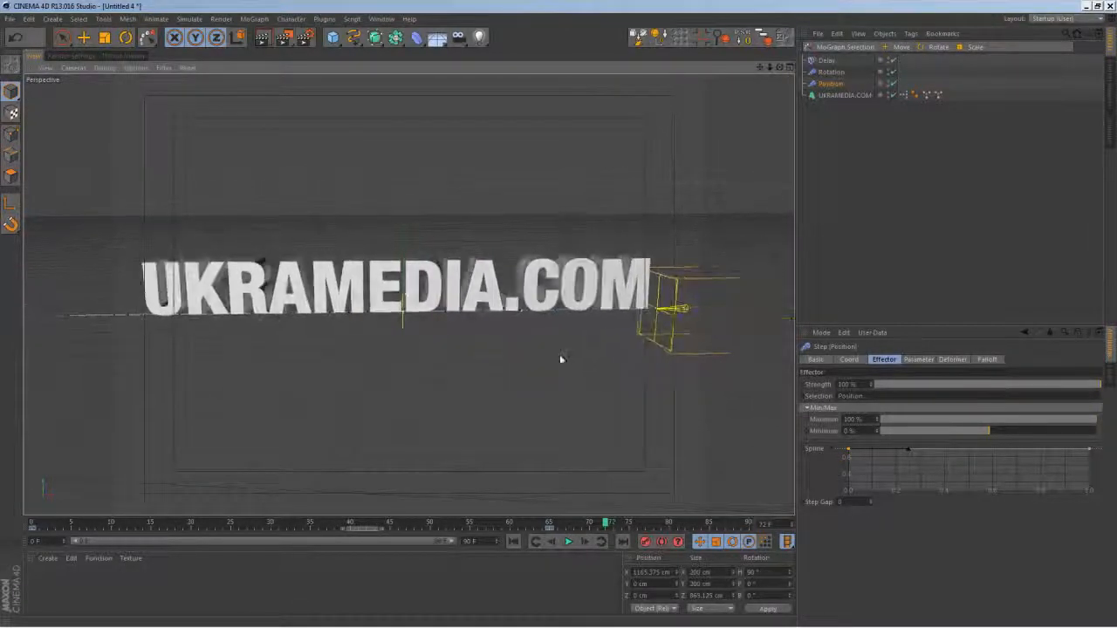
{"action": "left_click", "coordinate": [536, 542]}
{"action": "left_click", "coordinate": [568, 541]}
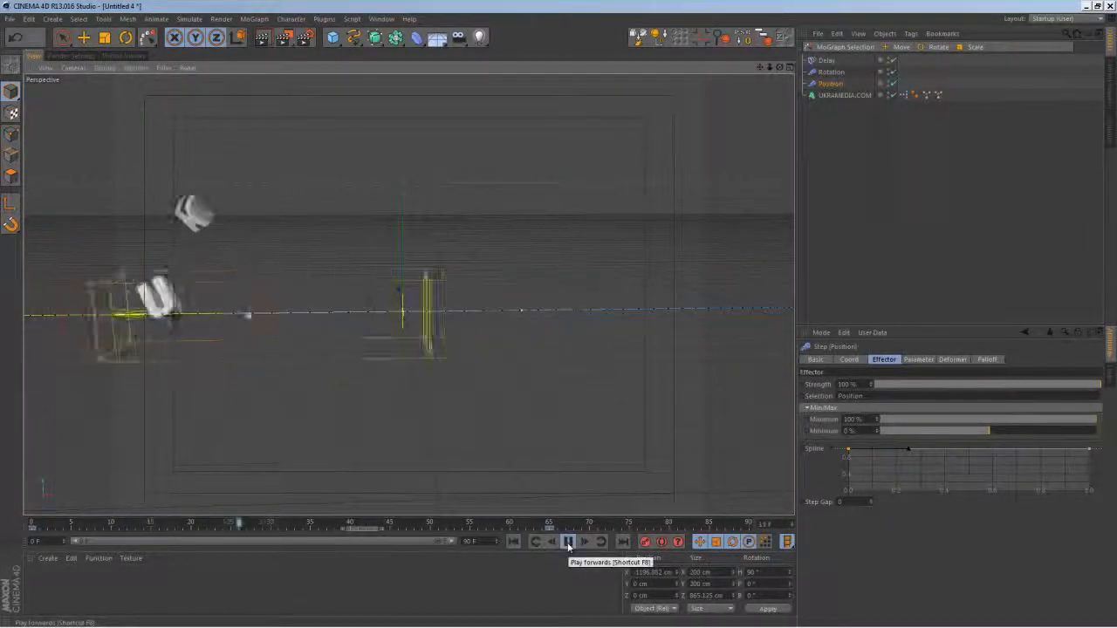
{"action": "left_click", "coordinate": [568, 542]}
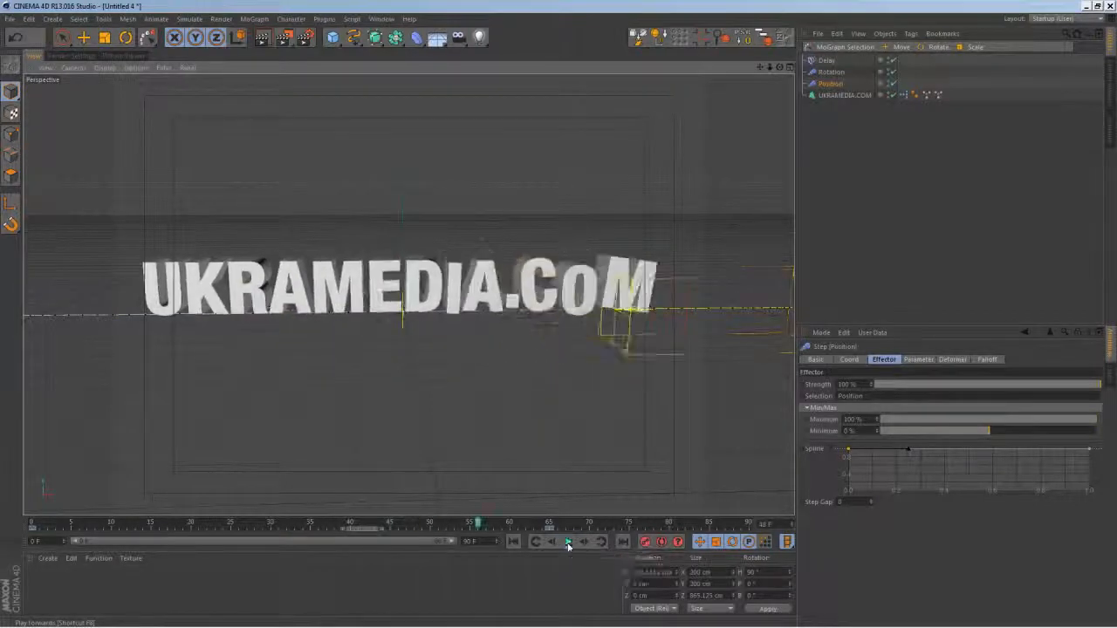
{"action": "left_click", "coordinate": [839, 106]}
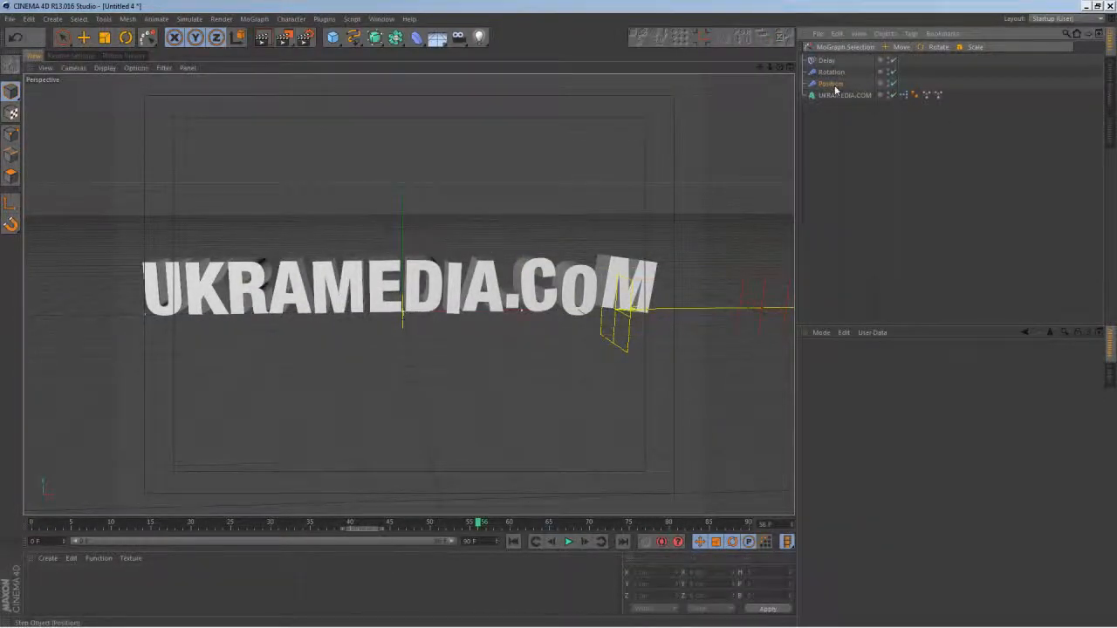
{"action": "left_click", "coordinate": [833, 85]}
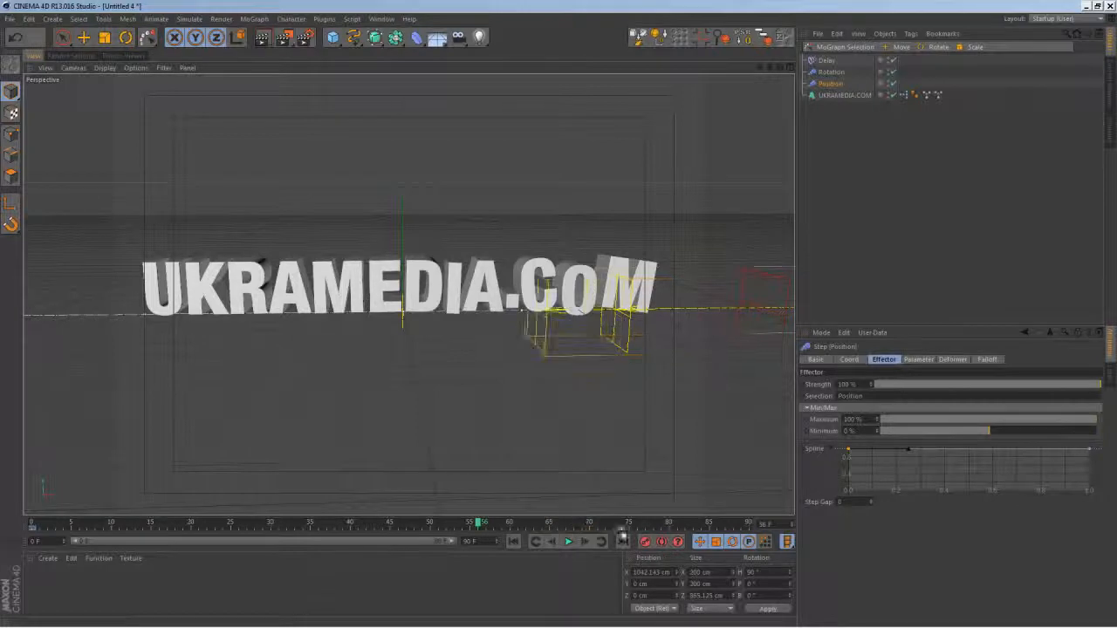
{"action": "left_click", "coordinate": [514, 541]}
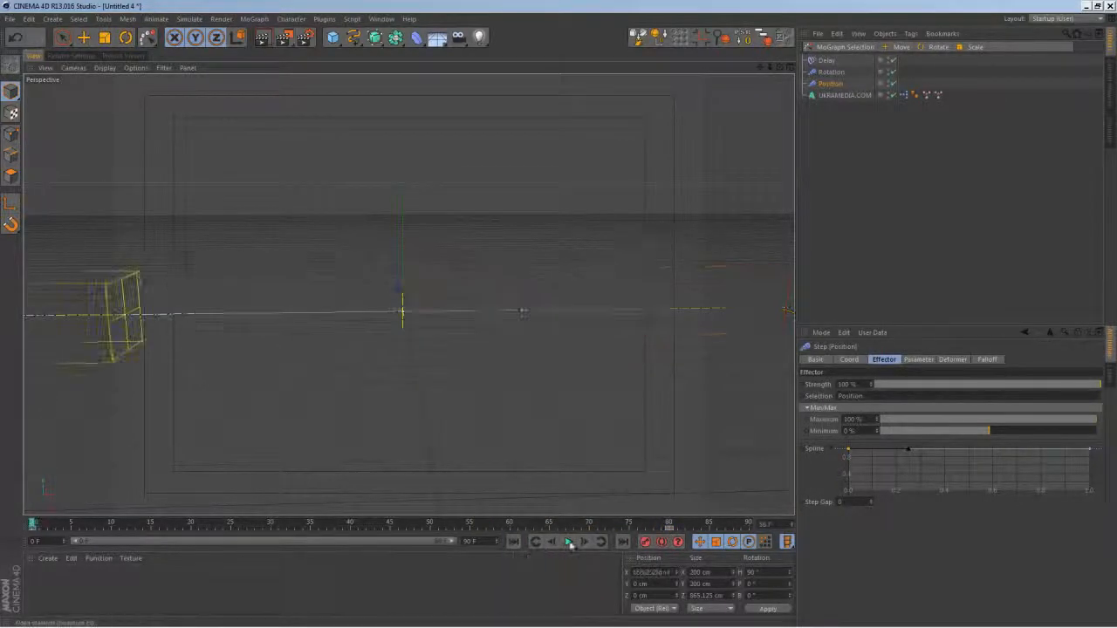
{"action": "left_click", "coordinate": [568, 541]}
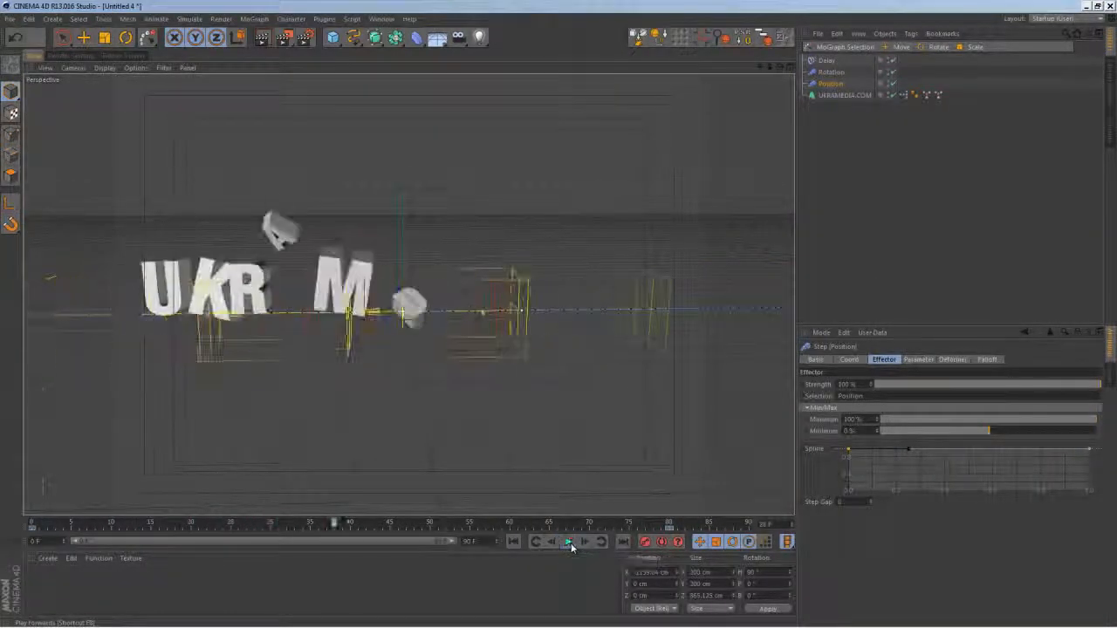
{"action": "left_click", "coordinate": [569, 542]}
Lower the Delay effector's strength to 83% and play the animation from the start.
{"action": "left_click", "coordinate": [829, 60]}
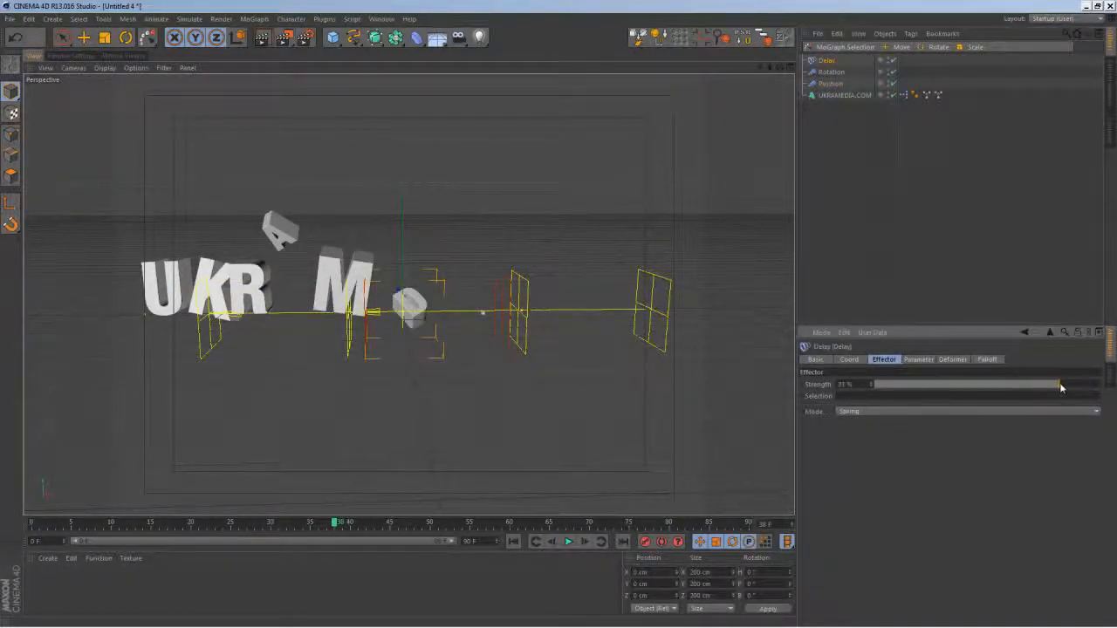
{"action": "left_click", "coordinate": [513, 541]}
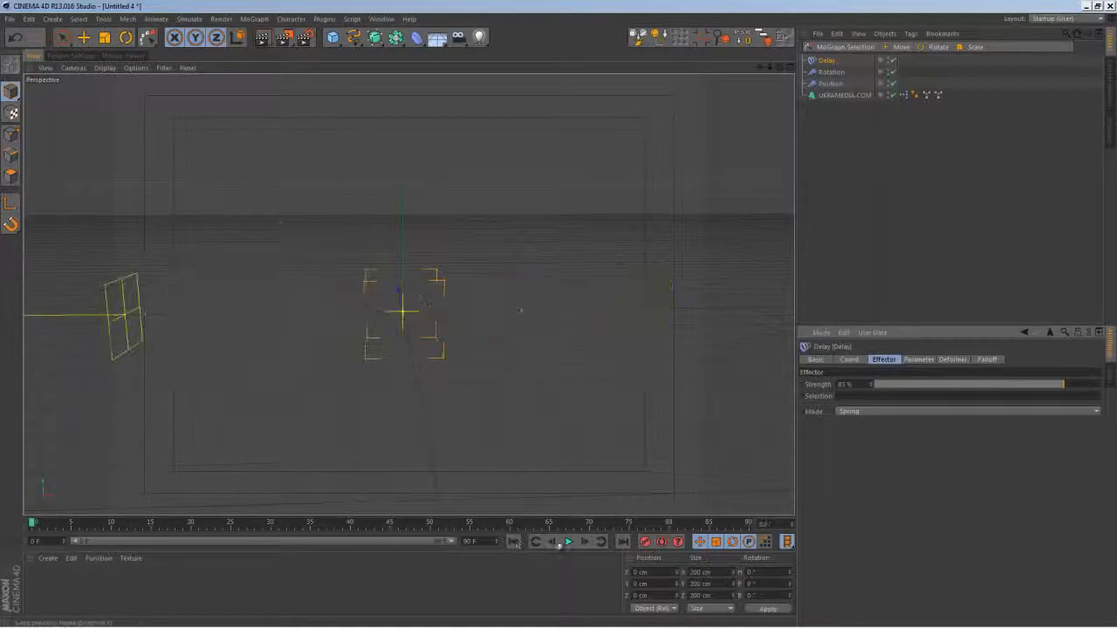
{"action": "left_click", "coordinate": [569, 542]}
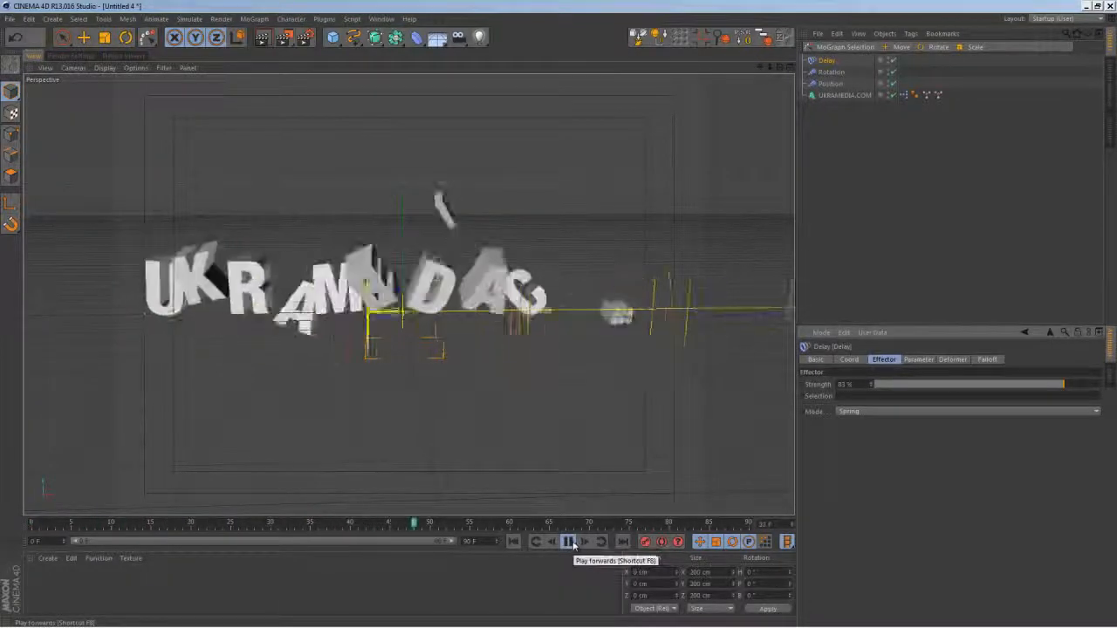
{"action": "left_click", "coordinate": [568, 542]}
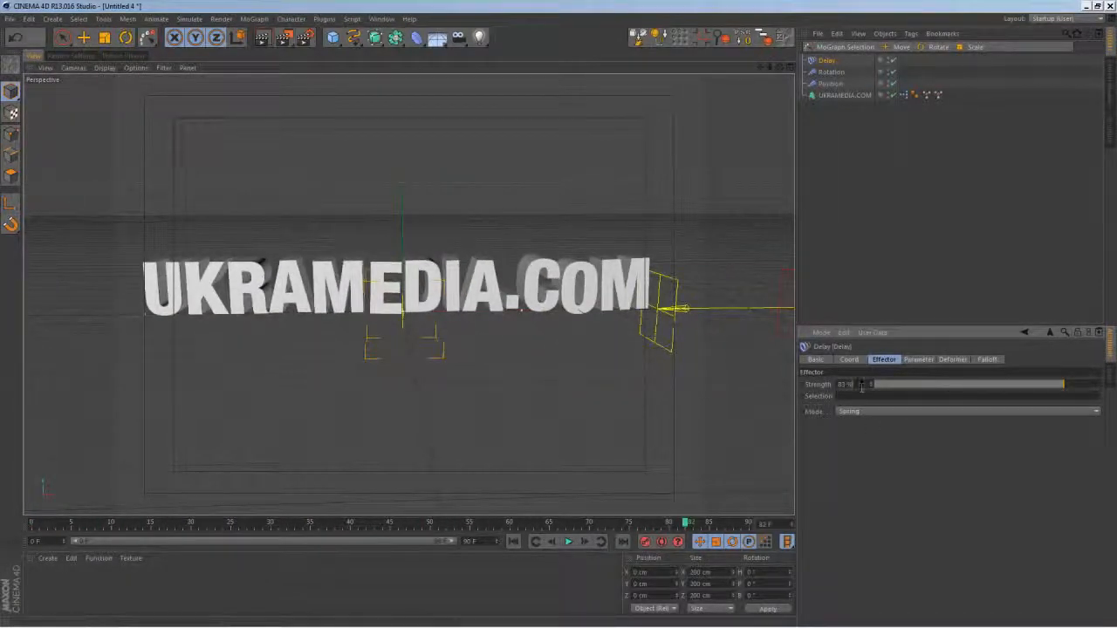
Set the Delay effector's strength to 70% and preview the animation from the first frame.
{"action": "left_click_drag", "start_coordinate": [855, 384], "coordinate": [833, 382]}
{"action": "type", "text": "70"}
{"action": "key", "text": "Return"}
{"action": "left_click", "coordinate": [534, 542]}
{"action": "left_click", "coordinate": [569, 542]}
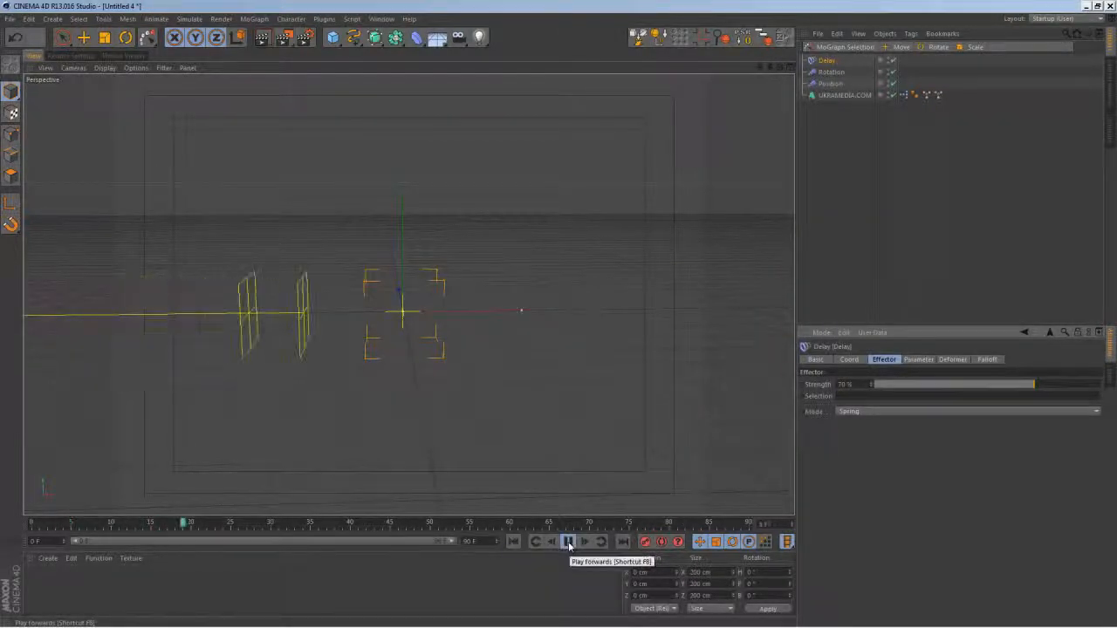
{"action": "left_click", "coordinate": [568, 542]}
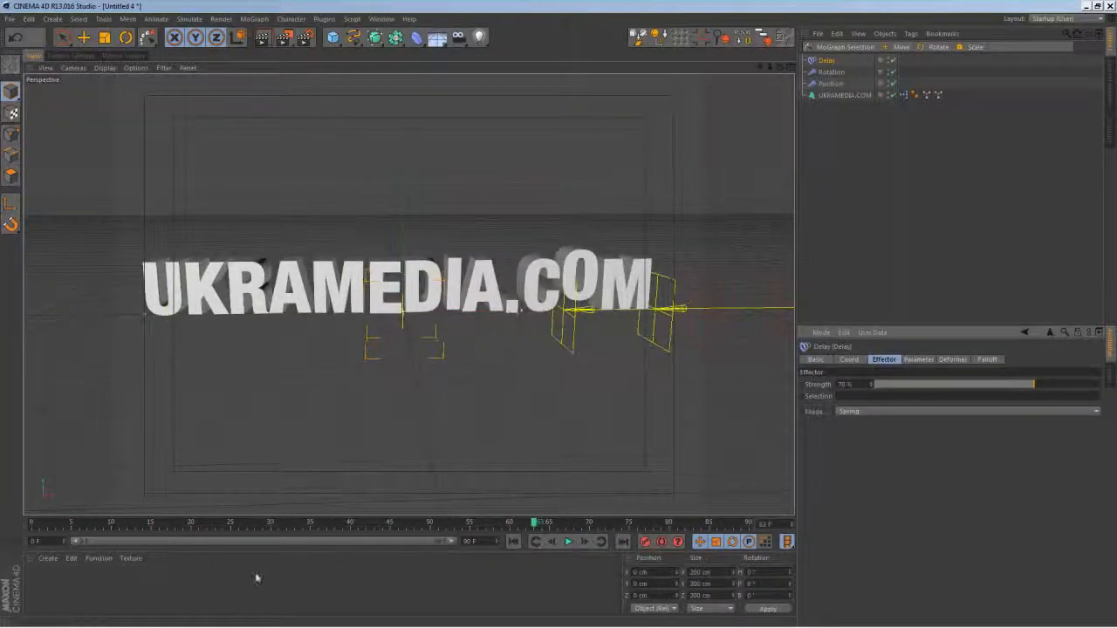
Create a new material.
{"action": "double_click", "coordinate": [264, 588]}
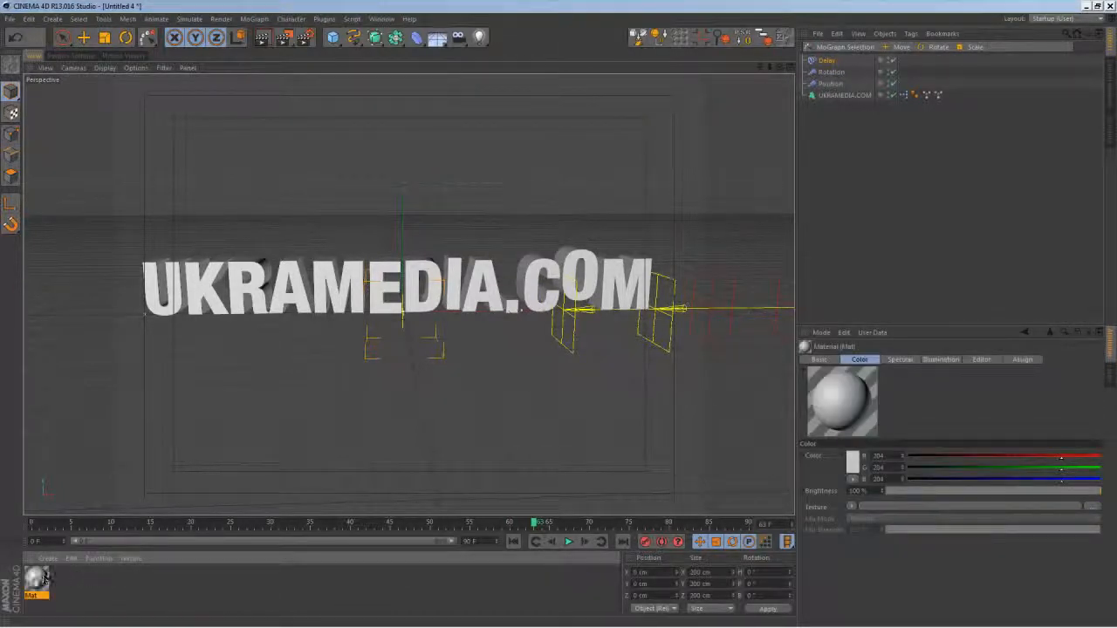
{"action": "left_click", "coordinate": [845, 94]}
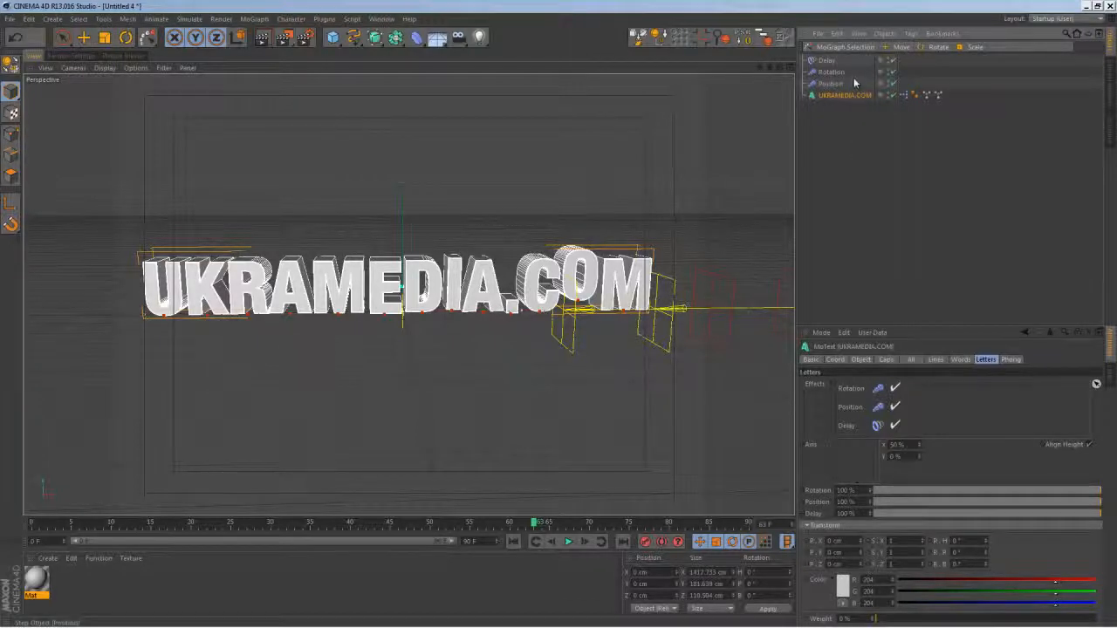
{"action": "left_click", "coordinate": [826, 60]}
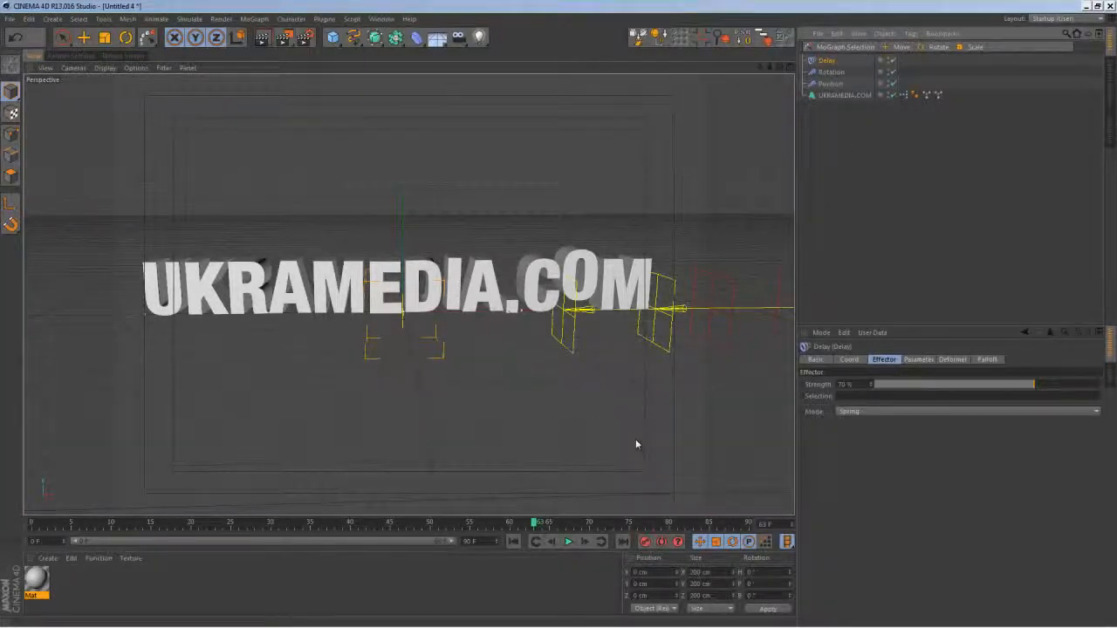
Add a MoGraph Cache tag to the UKRAMEDIA.COM text and bake its animation.
{"action": "left_click", "coordinate": [848, 96]}
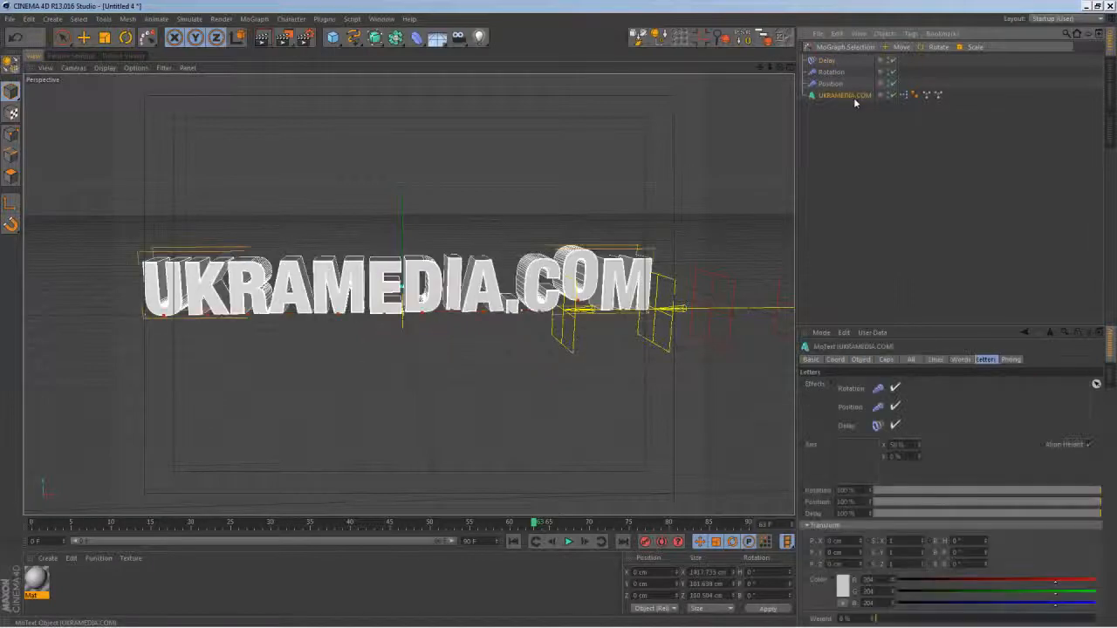
{"action": "right_click", "coordinate": [853, 97]}
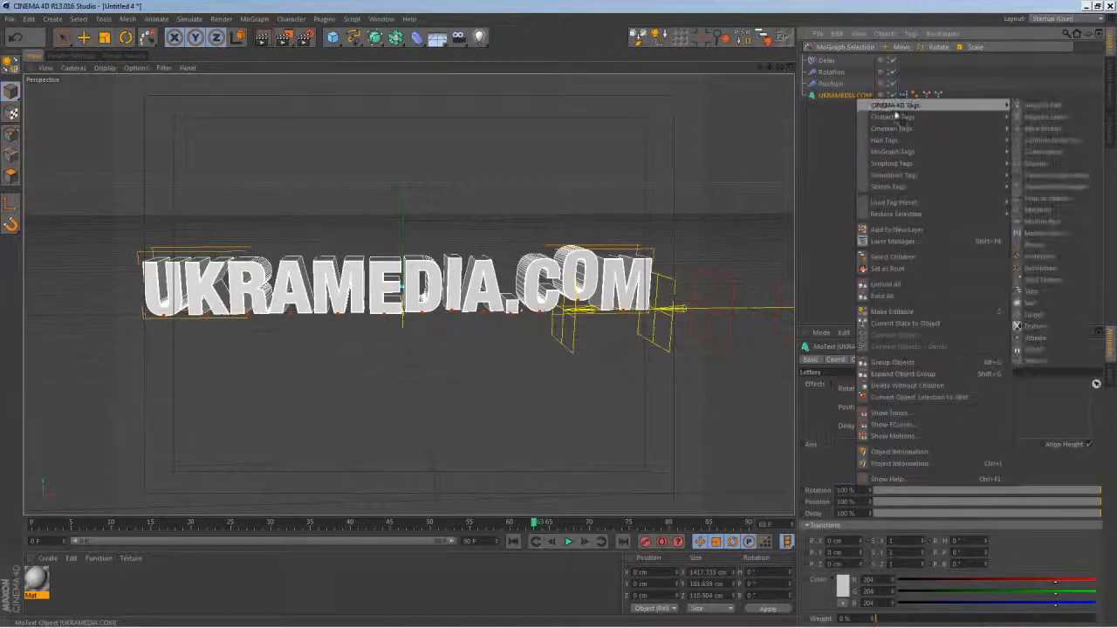
{"action": "mouse_move", "coordinate": [994, 151]}
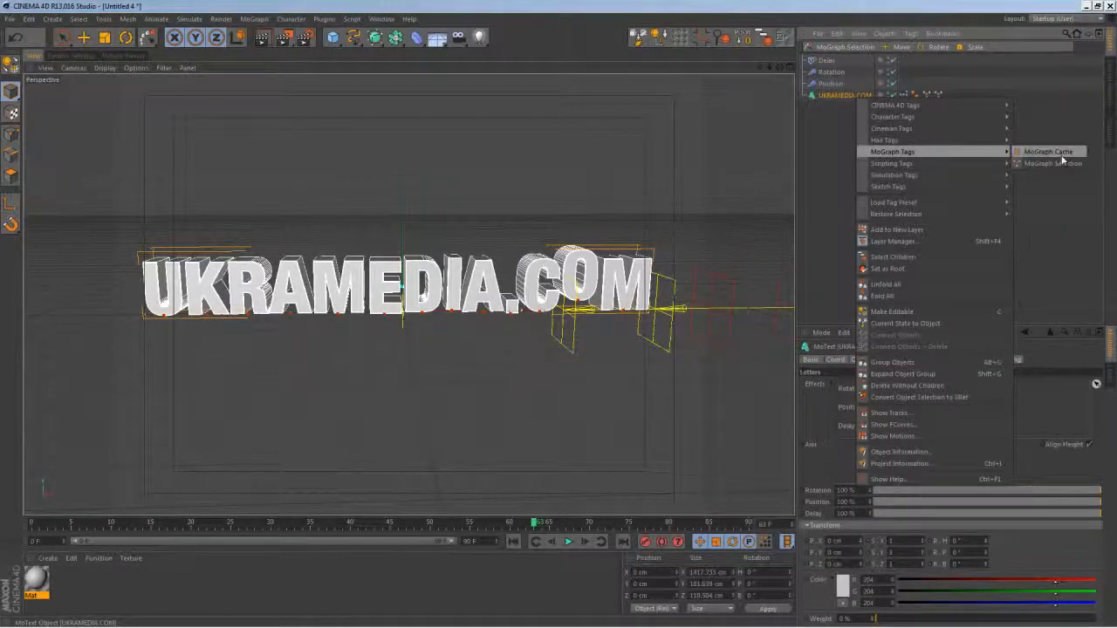
{"action": "left_click", "coordinate": [1050, 152]}
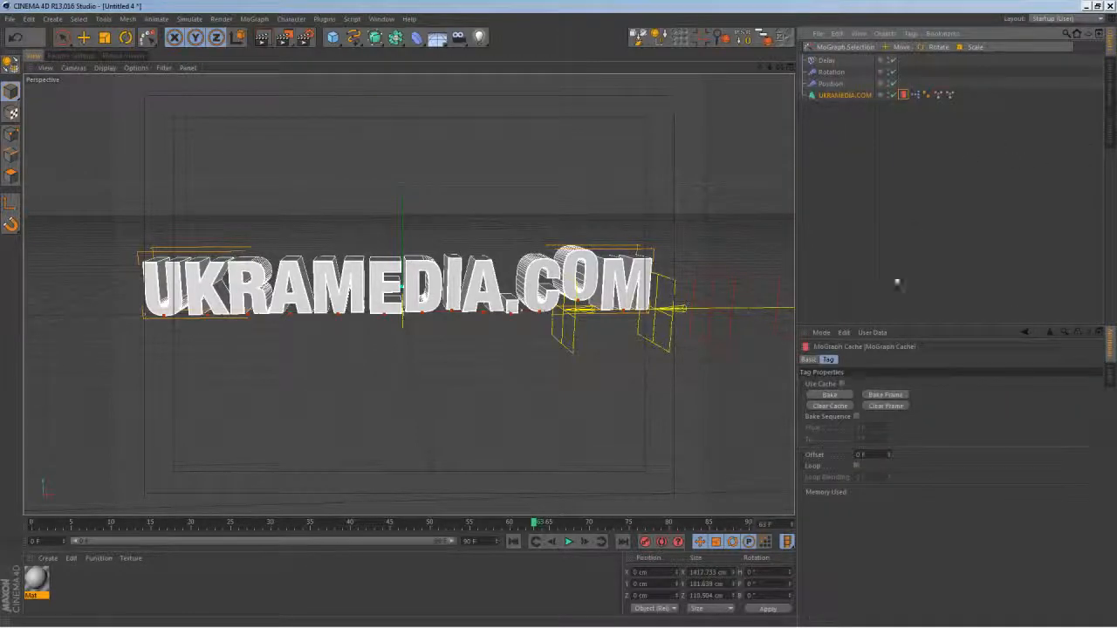
{"action": "left_click", "coordinate": [833, 395]}
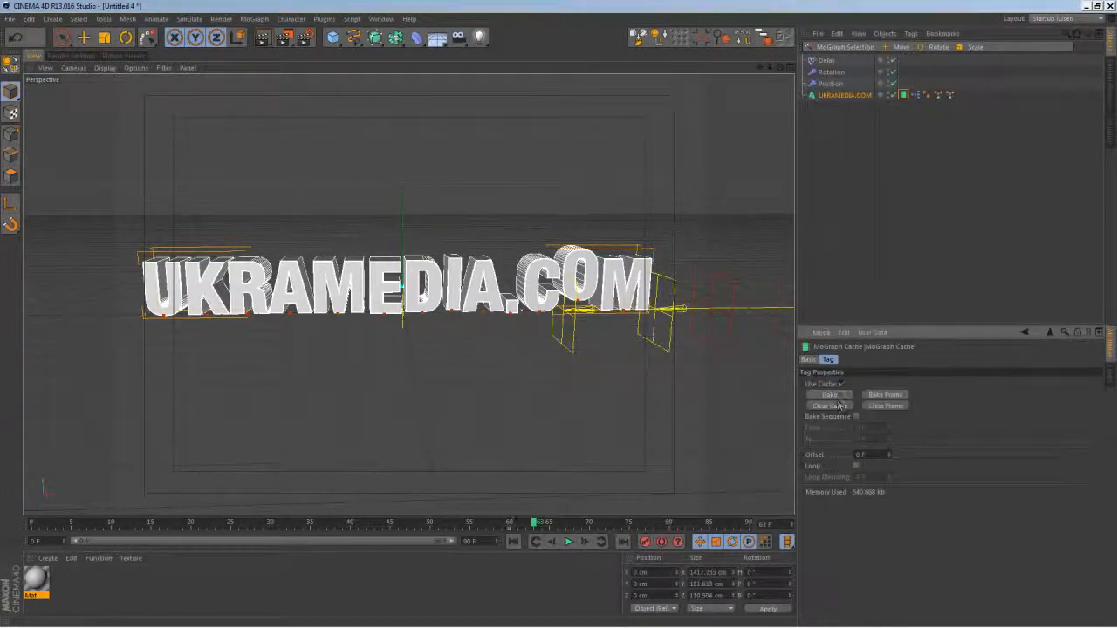
Scrub the timeline and play the baked animation from the start to check the cached letter motion.
{"action": "left_click_drag", "start_coordinate": [533, 524], "coordinate": [576, 553]}
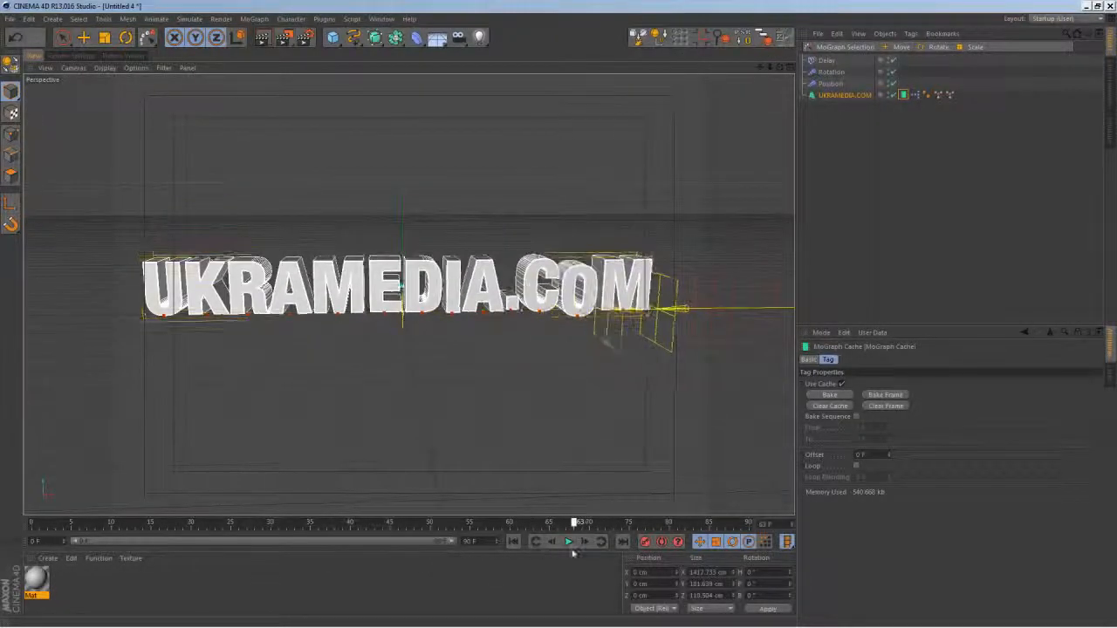
{"action": "left_click", "coordinate": [512, 543]}
{"action": "left_click", "coordinate": [568, 542]}
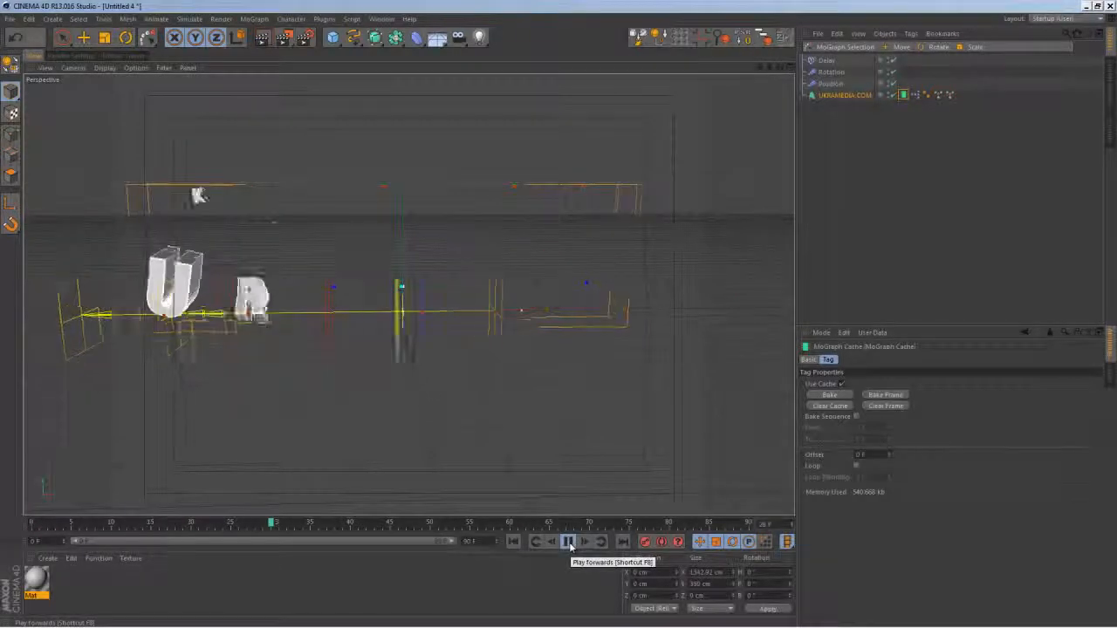
{"action": "left_click", "coordinate": [568, 542]}
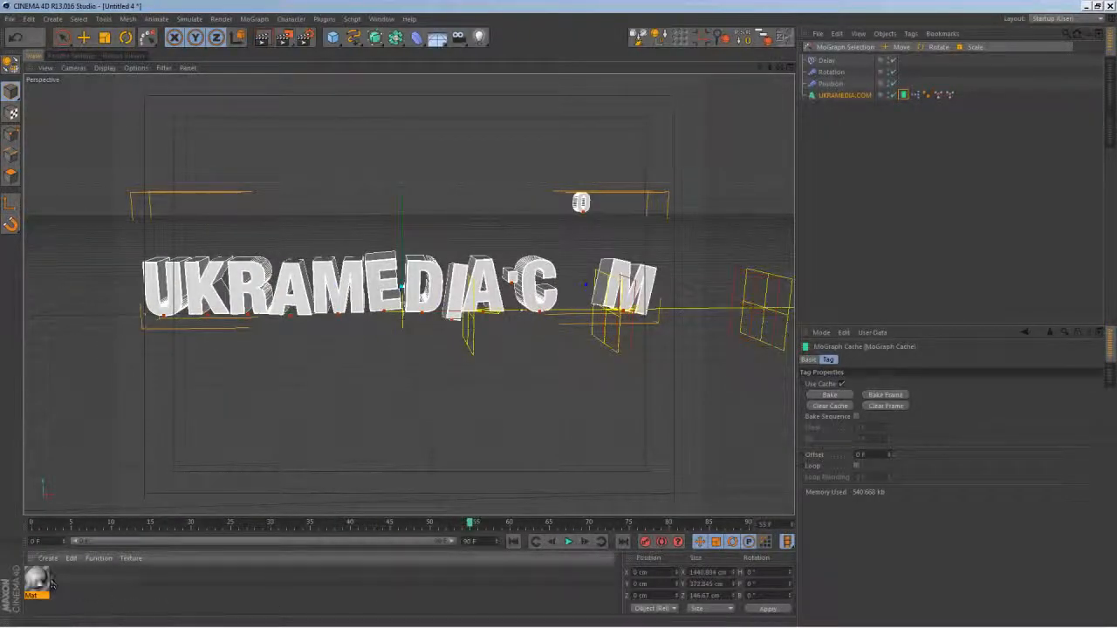
Apply the Mat material to the UKRAMEDIA.COM text and load a Fresnel shader as its Color texture.
{"action": "left_click_drag", "start_coordinate": [38, 580], "coordinate": [842, 94]}
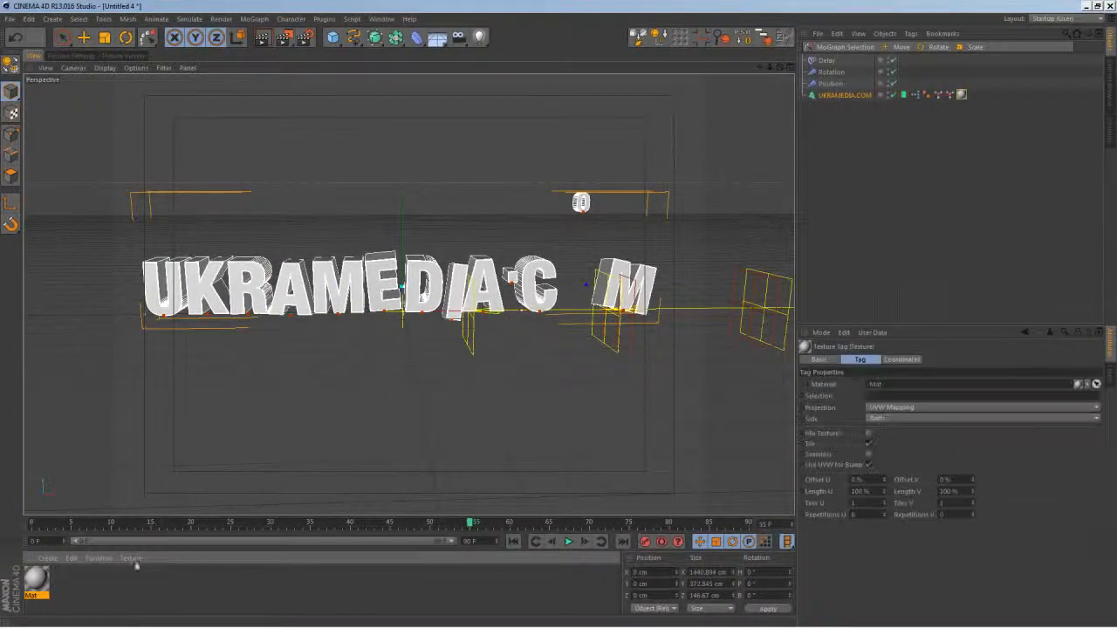
{"action": "double_click", "coordinate": [36, 578]}
{"action": "left_click", "coordinate": [195, 203]}
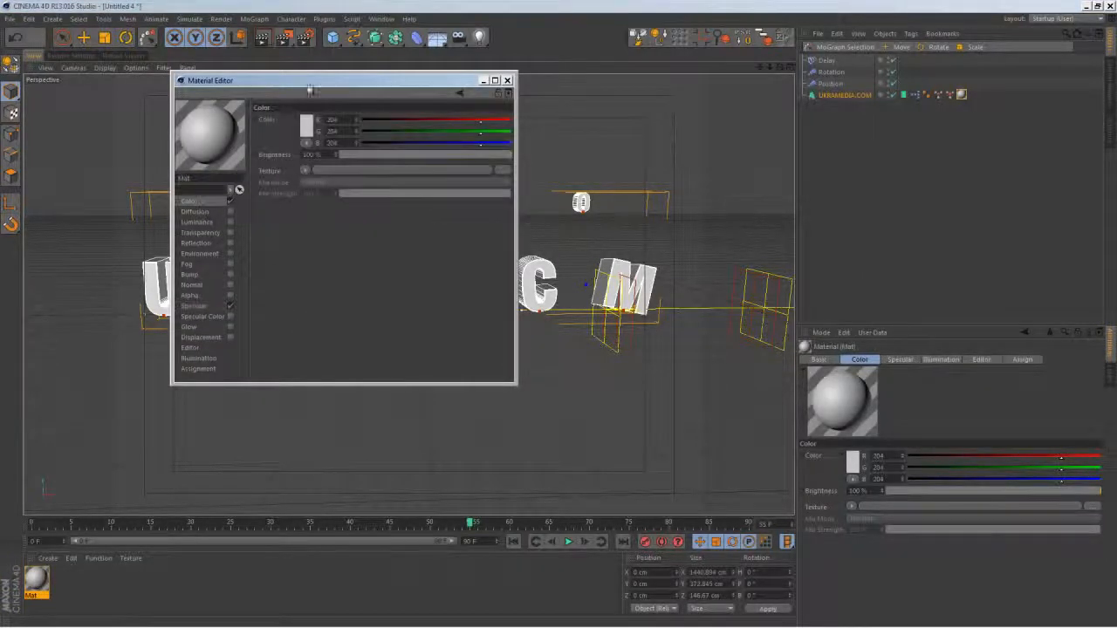
{"action": "left_click_drag", "start_coordinate": [309, 80], "coordinate": [377, 173]}
{"action": "left_click", "coordinate": [373, 263]}
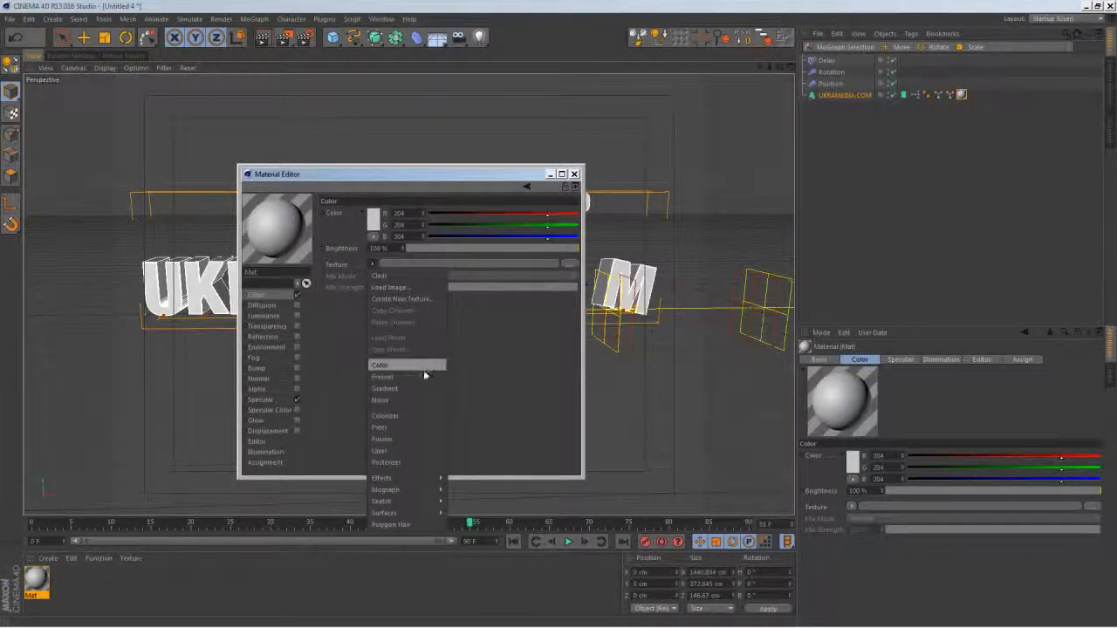
{"action": "left_click", "coordinate": [424, 378]}
{"action": "left_click", "coordinate": [387, 293]}
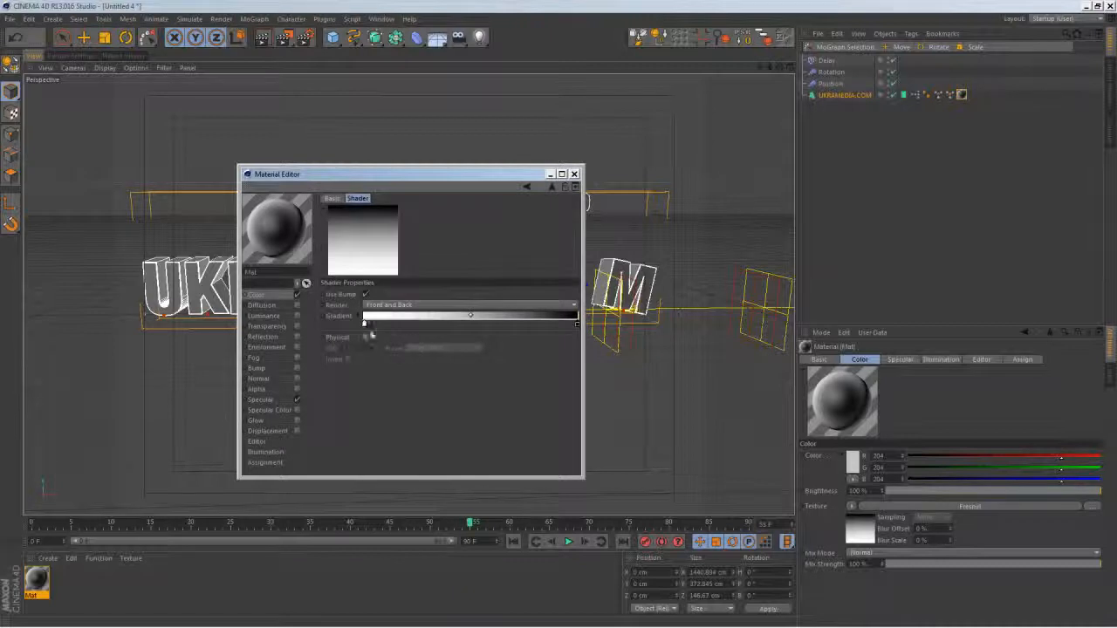
Change the black end of the Fresnel gradient to orange.
{"action": "left_click", "coordinate": [364, 323]}
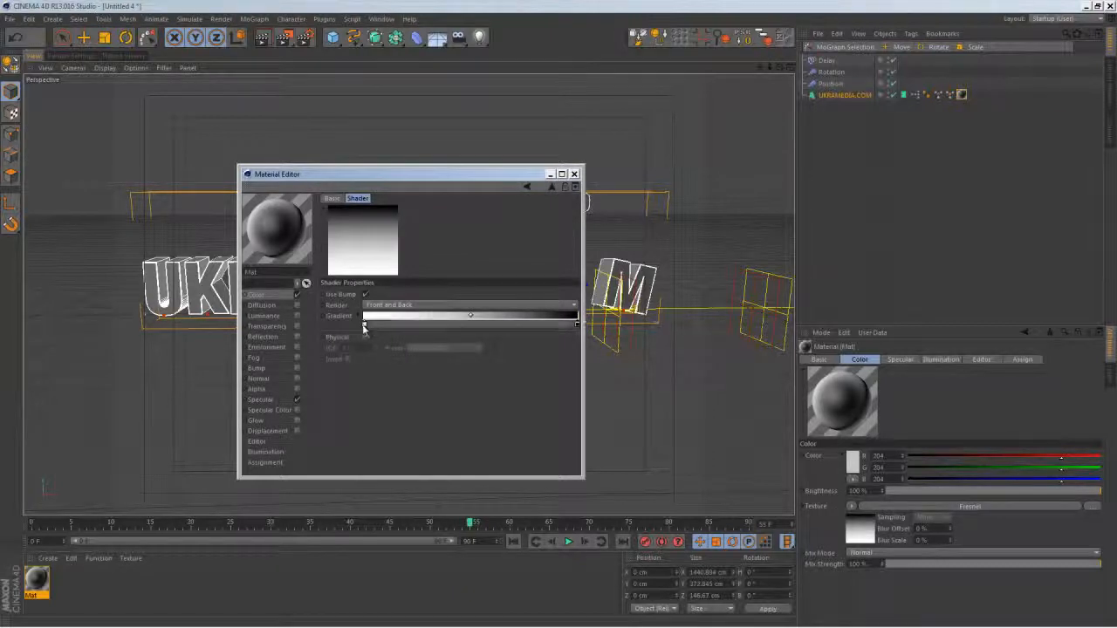
{"action": "double_click", "coordinate": [575, 324]}
{"action": "left_click", "coordinate": [561, 283]}
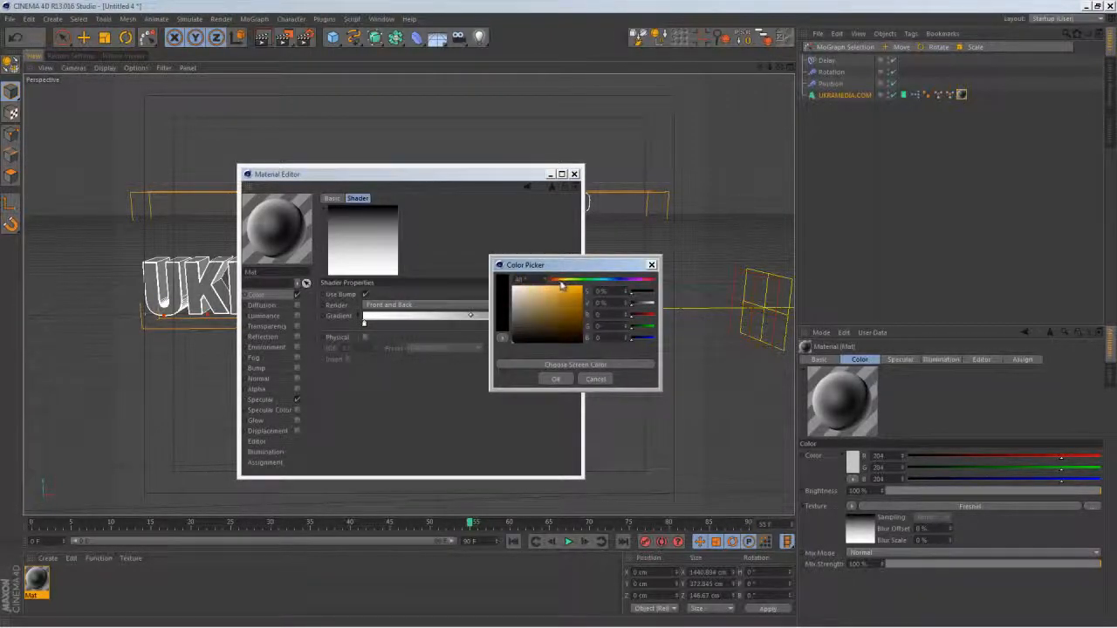
{"action": "left_click_drag", "start_coordinate": [561, 285], "coordinate": [601, 280]}
{"action": "left_click", "coordinate": [566, 383]}
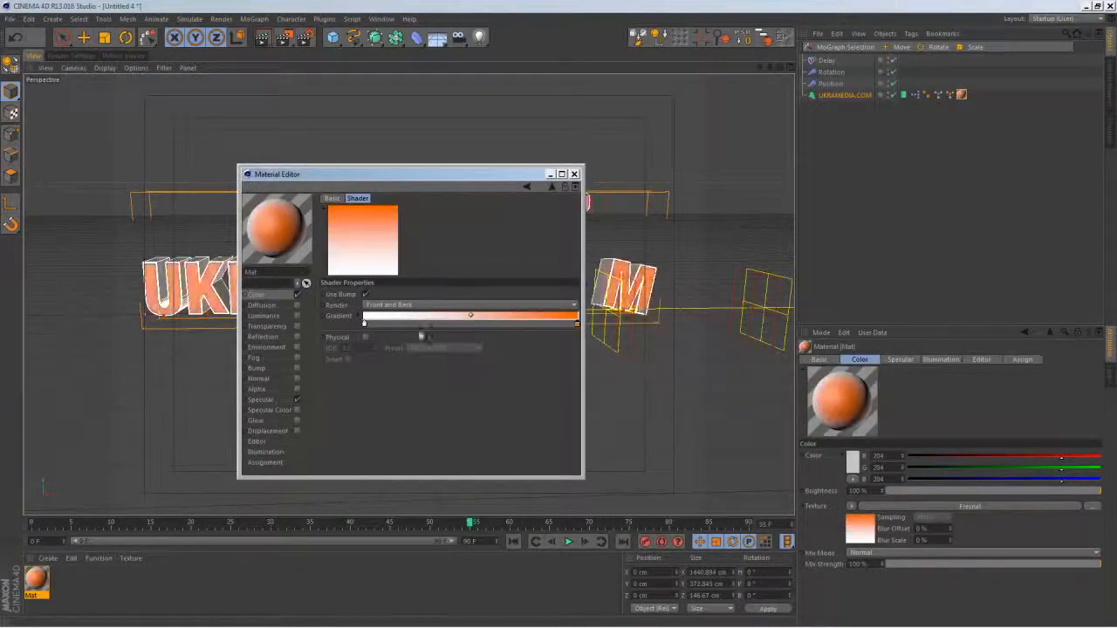
Change the white end of the Fresnel gradient to a red-orange with RGB 255, 46, 0.
{"action": "left_click_drag", "start_coordinate": [365, 325], "coordinate": [341, 330]}
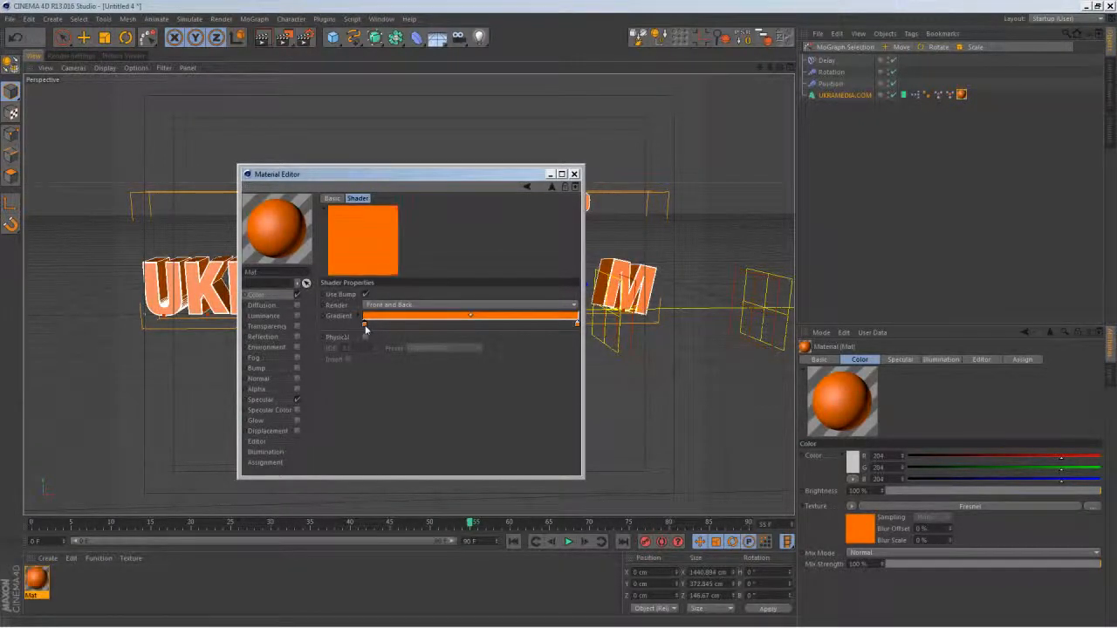
{"action": "double_click", "coordinate": [365, 324]}
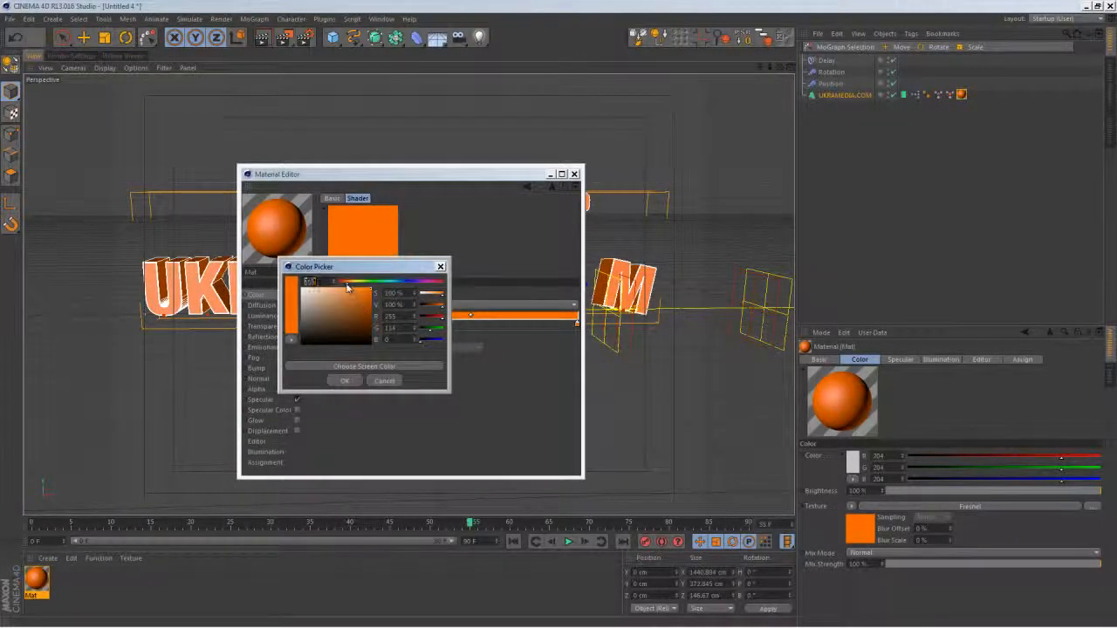
{"action": "left_click_drag", "start_coordinate": [346, 285], "coordinate": [341, 284]}
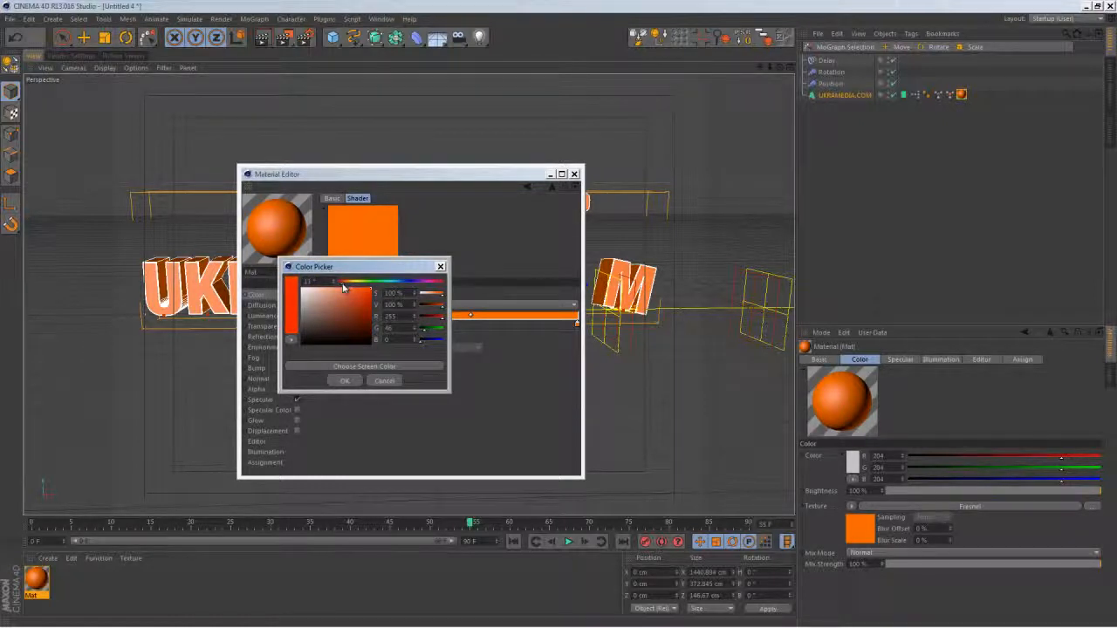
{"action": "left_click", "coordinate": [347, 381]}
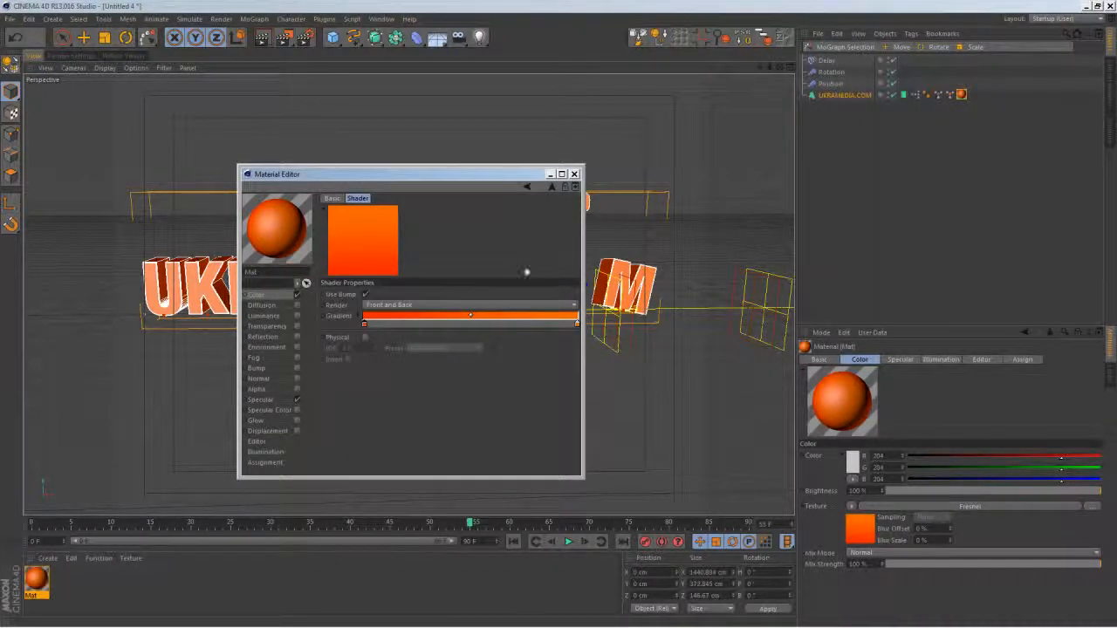
Enable the Mat material's Specular Color channel and set its color to yellow-orange with RGB 255, 170, 0.
{"action": "left_click", "coordinate": [271, 401]}
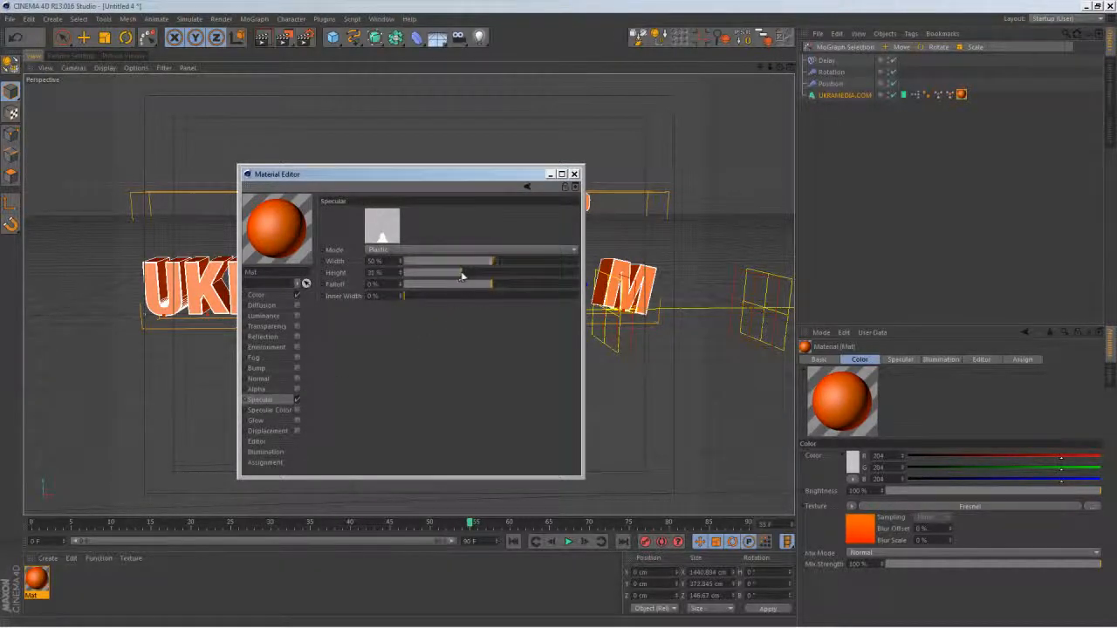
{"action": "left_click", "coordinate": [270, 409]}
{"action": "left_click", "coordinate": [297, 409]}
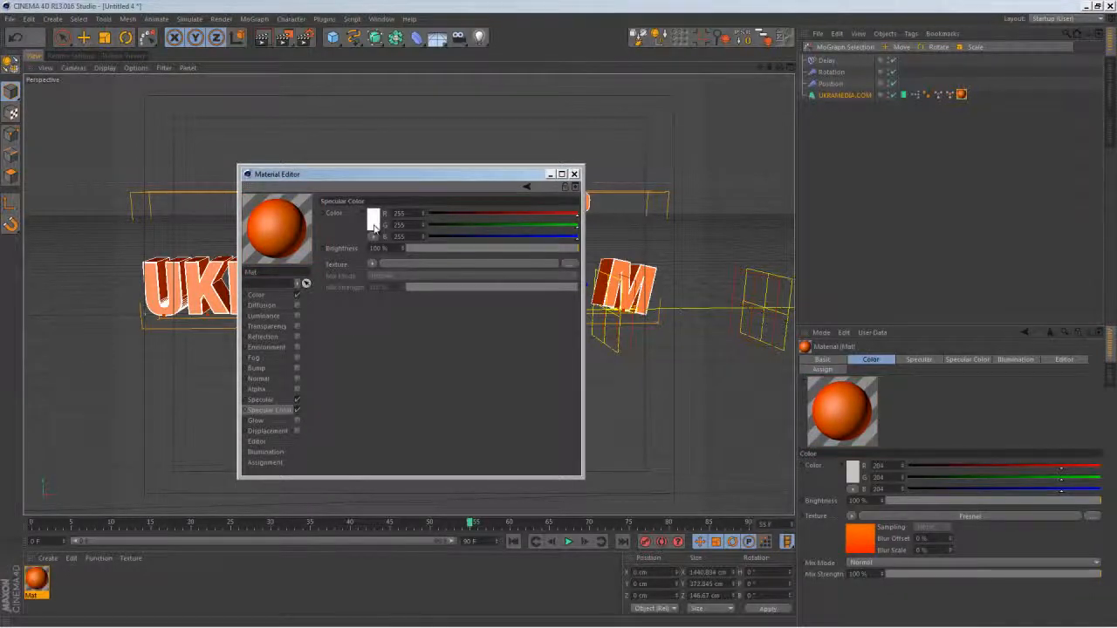
{"action": "left_click", "coordinate": [373, 220]}
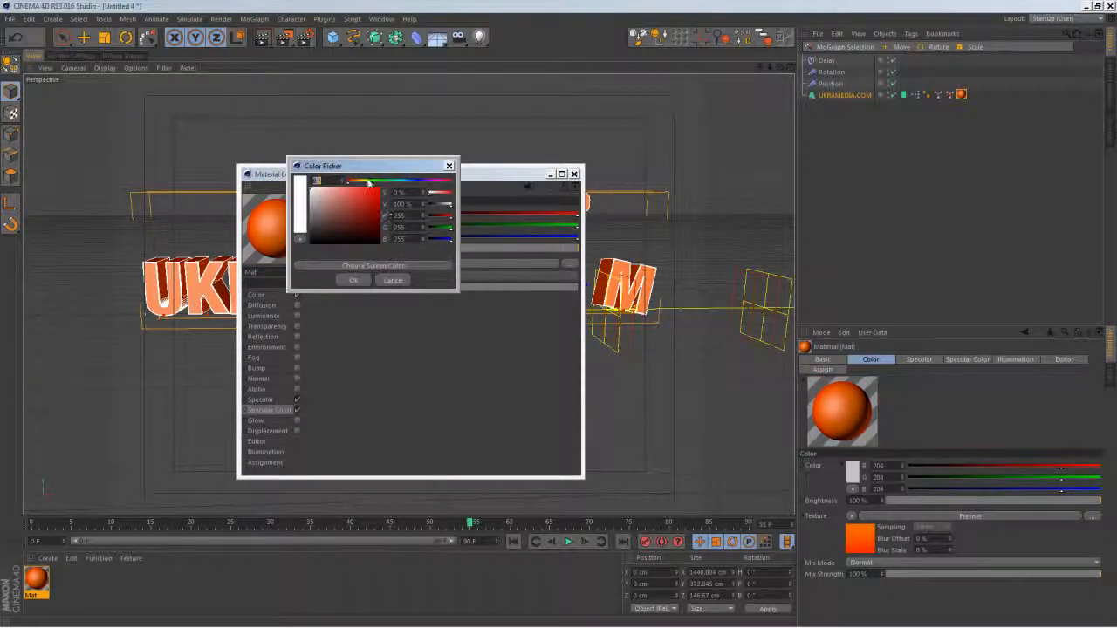
{"action": "left_click", "coordinate": [362, 181]}
{"action": "left_click_drag", "start_coordinate": [370, 201], "coordinate": [381, 186]}
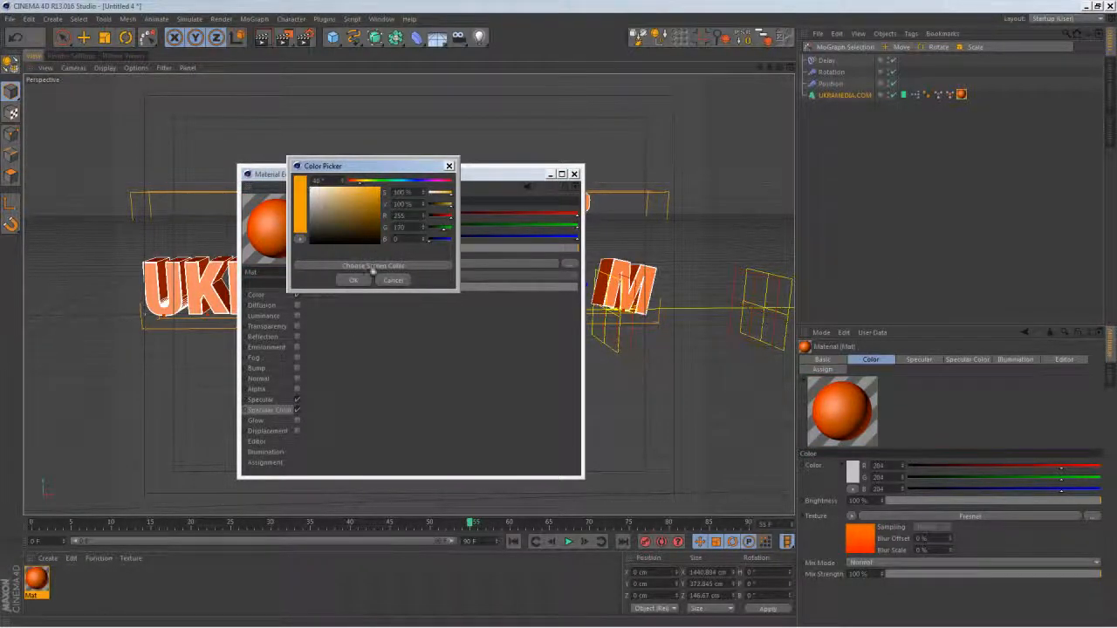
{"action": "left_click", "coordinate": [353, 280]}
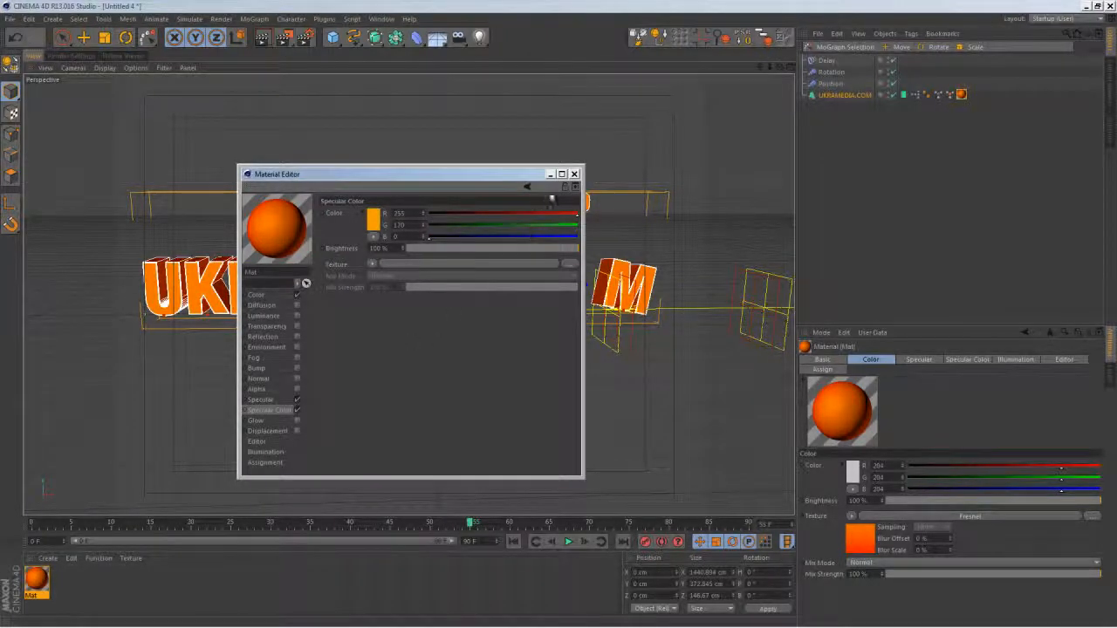
Enable the Mat material's Reflection channel, load a Fresnel texture into it with 20% Mix Strength, and close the material editor.
{"action": "left_click", "coordinate": [278, 336]}
{"action": "left_click", "coordinate": [297, 336]}
{"action": "left_click", "coordinate": [372, 274]}
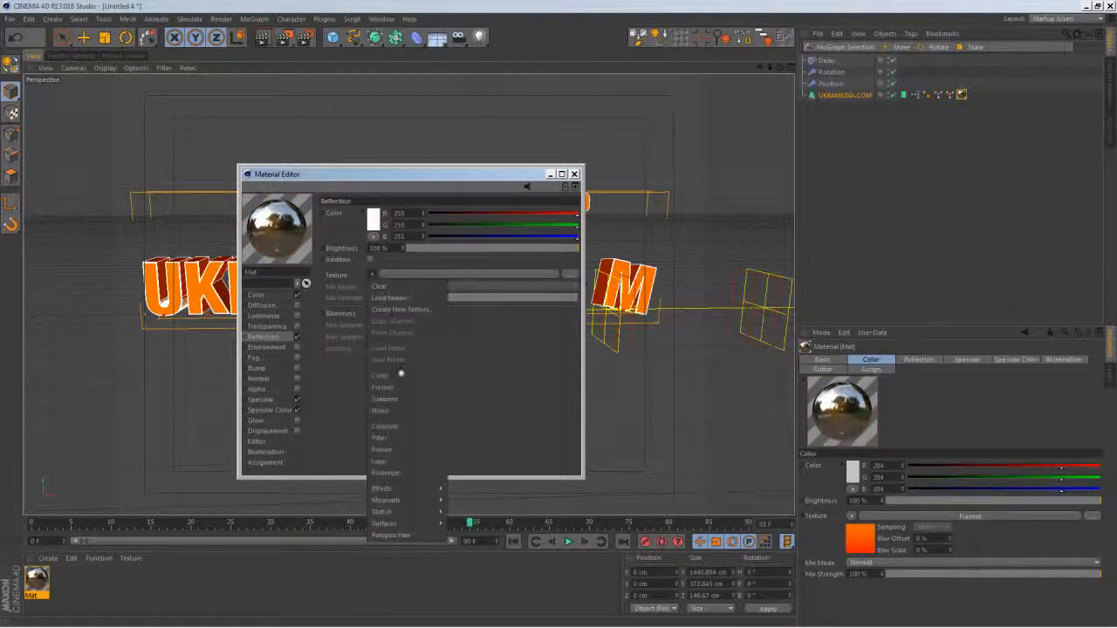
{"action": "left_click", "coordinate": [384, 386]}
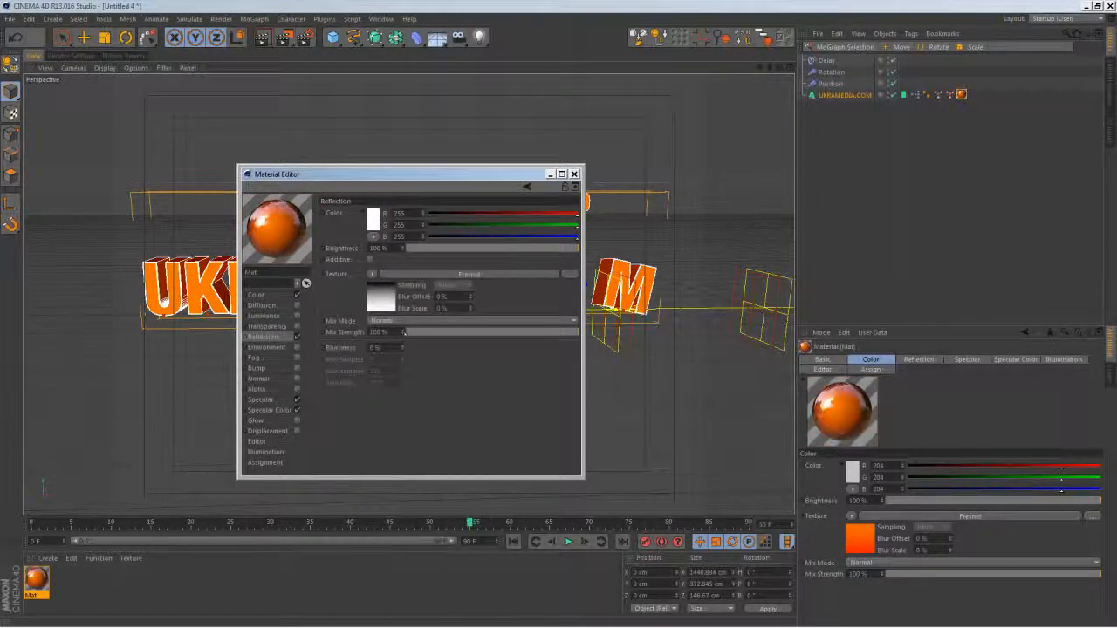
{"action": "left_click", "coordinate": [379, 332]}
{"action": "type", "text": "20"}
{"action": "key", "text": "Return"}
{"action": "left_click", "coordinate": [574, 174]}
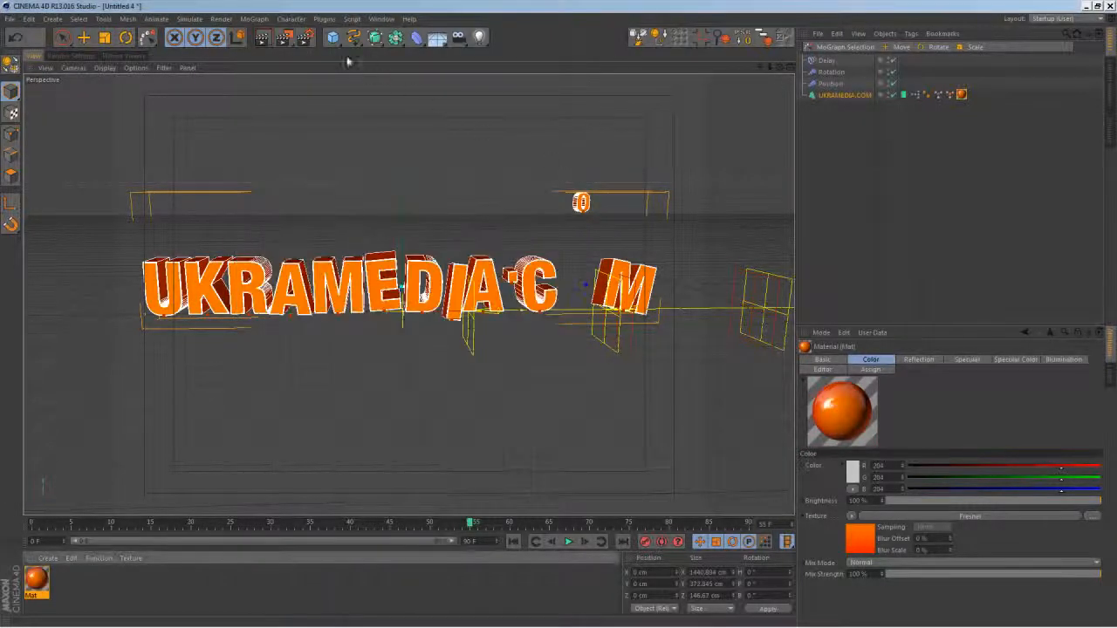
Test-render the view, then move to about frame 79 and inspect the assembled text from an angle.
{"action": "left_click", "coordinate": [265, 42]}
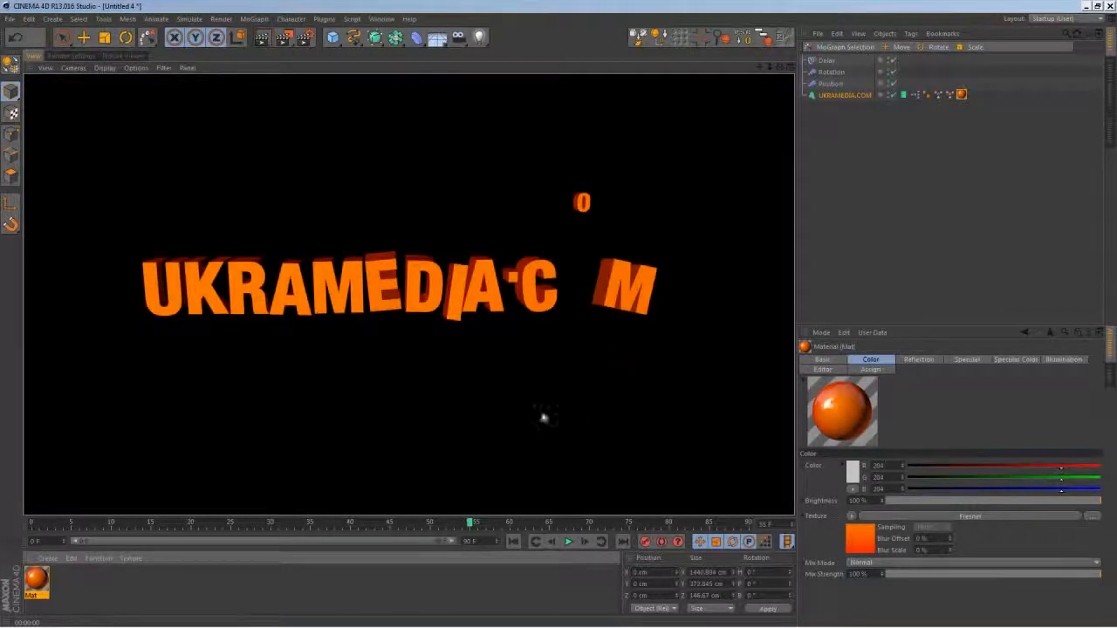
{"action": "left_click", "coordinate": [755, 288]}
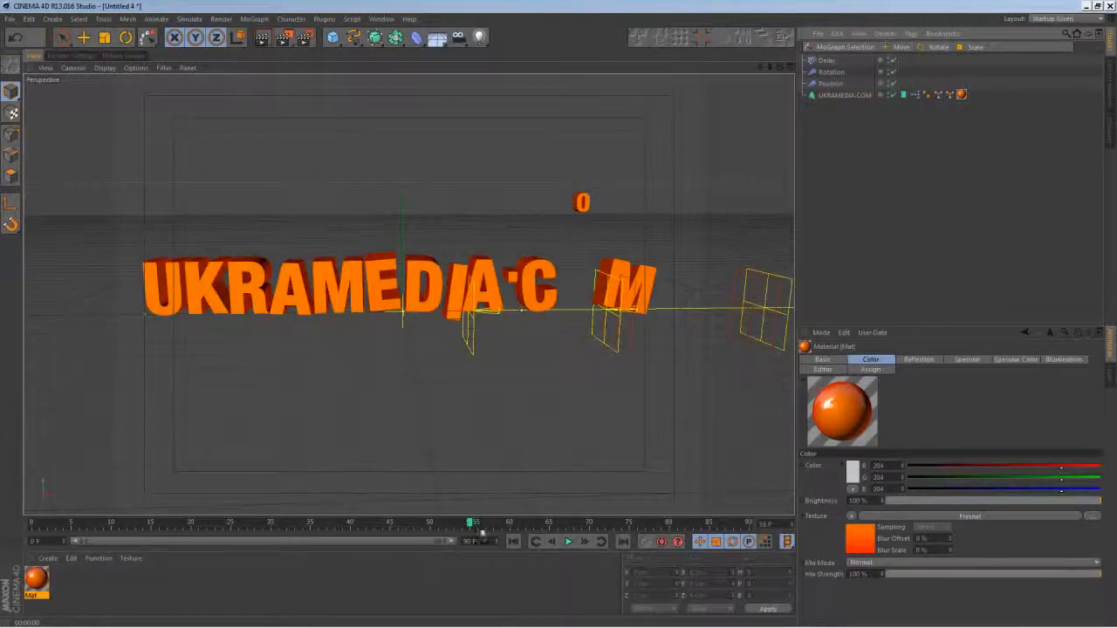
{"action": "left_click_drag", "start_coordinate": [480, 523], "coordinate": [677, 530]}
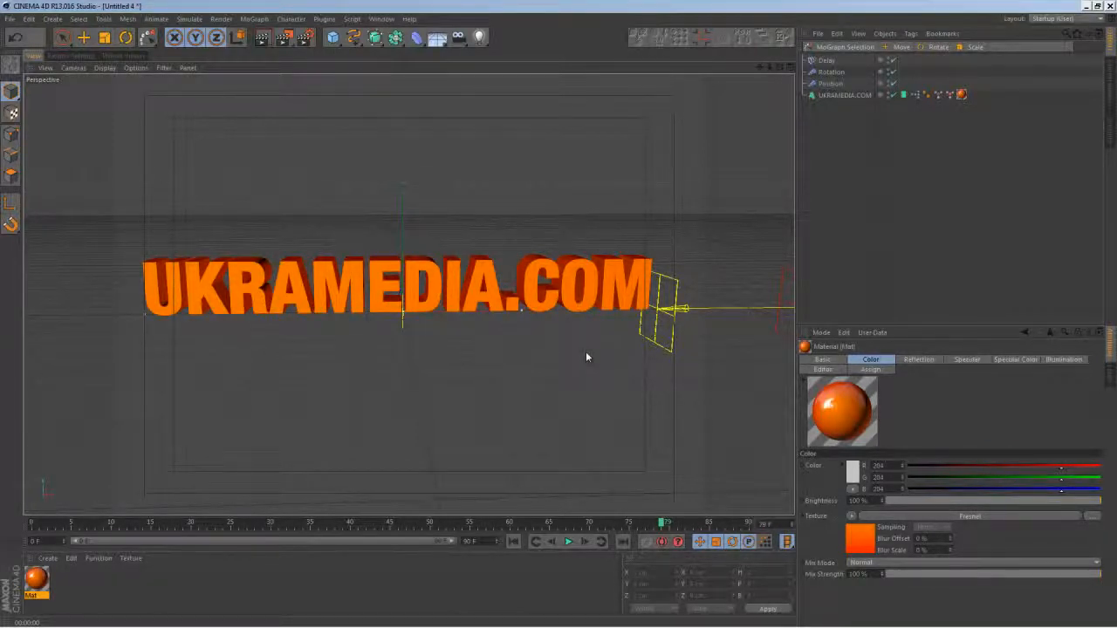
{"action": "left_click_drag", "start_coordinate": [421, 364], "coordinate": [477, 381], "text": "alt"}
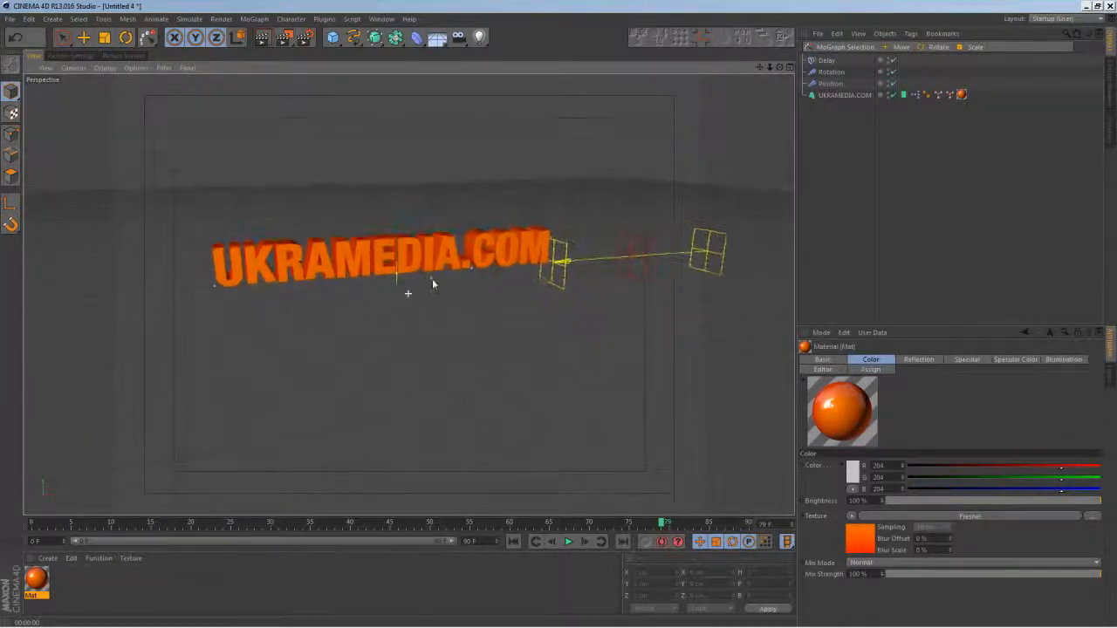
Add the Ambient Occlusion effect to the render settings, set Anti-Aliasing to Best, and test-render the view.
{"action": "left_click", "coordinate": [71, 55]}
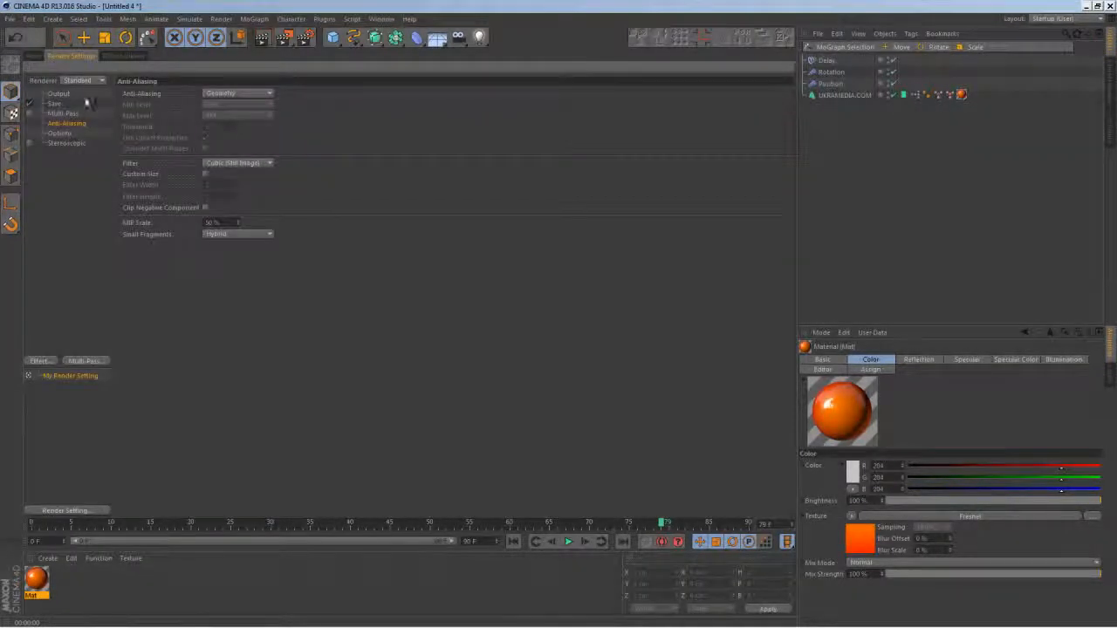
{"action": "left_click", "coordinate": [38, 360]}
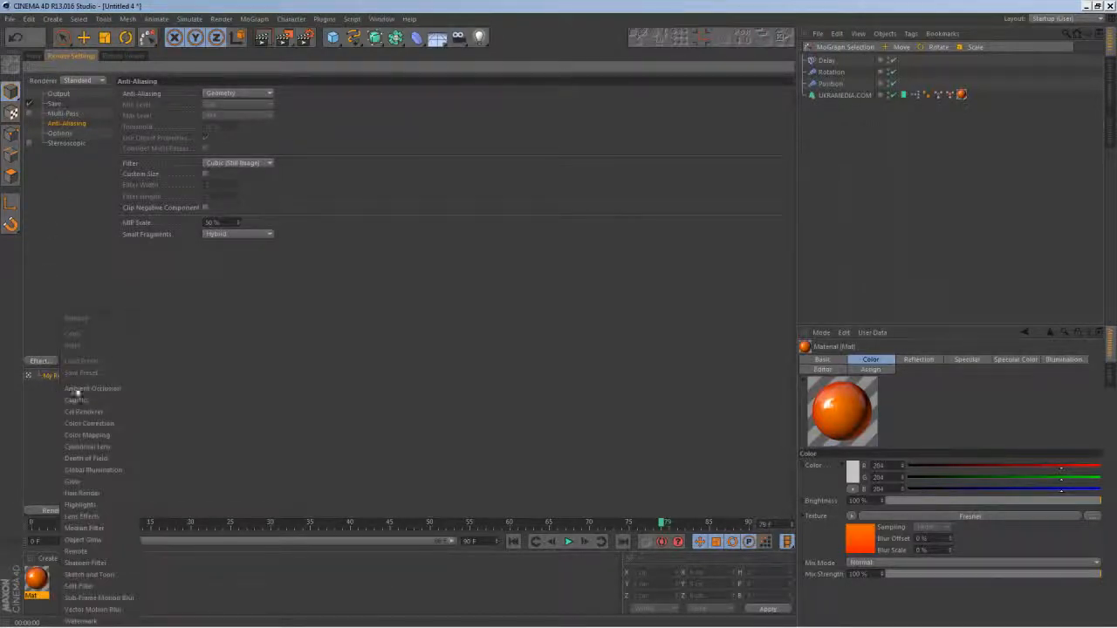
{"action": "left_click", "coordinate": [77, 388]}
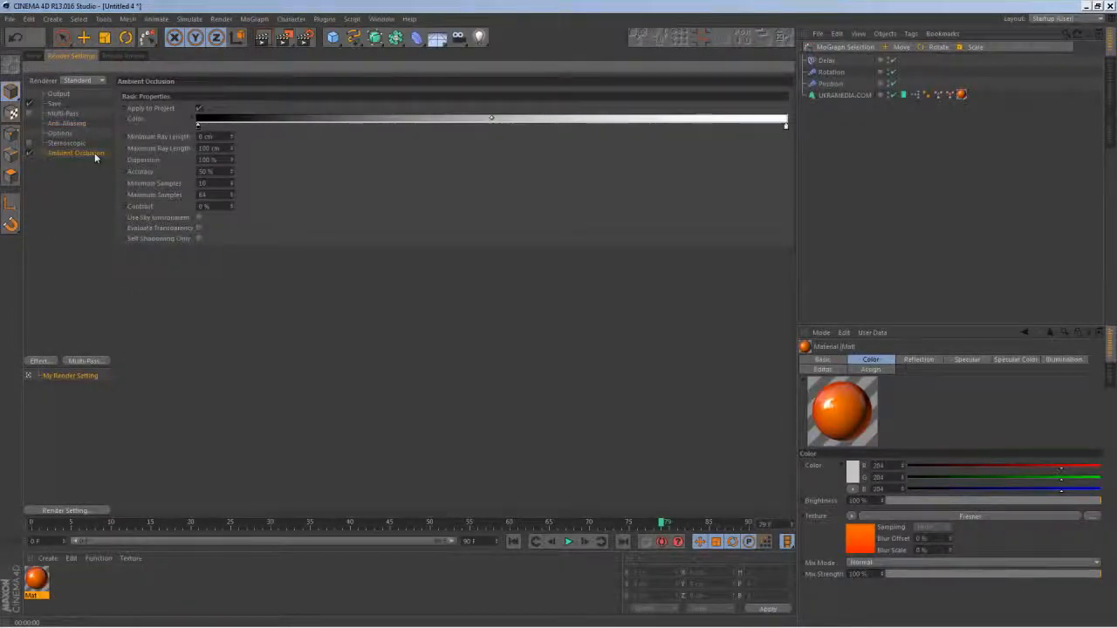
{"action": "left_click", "coordinate": [77, 123]}
{"action": "left_click", "coordinate": [231, 94]}
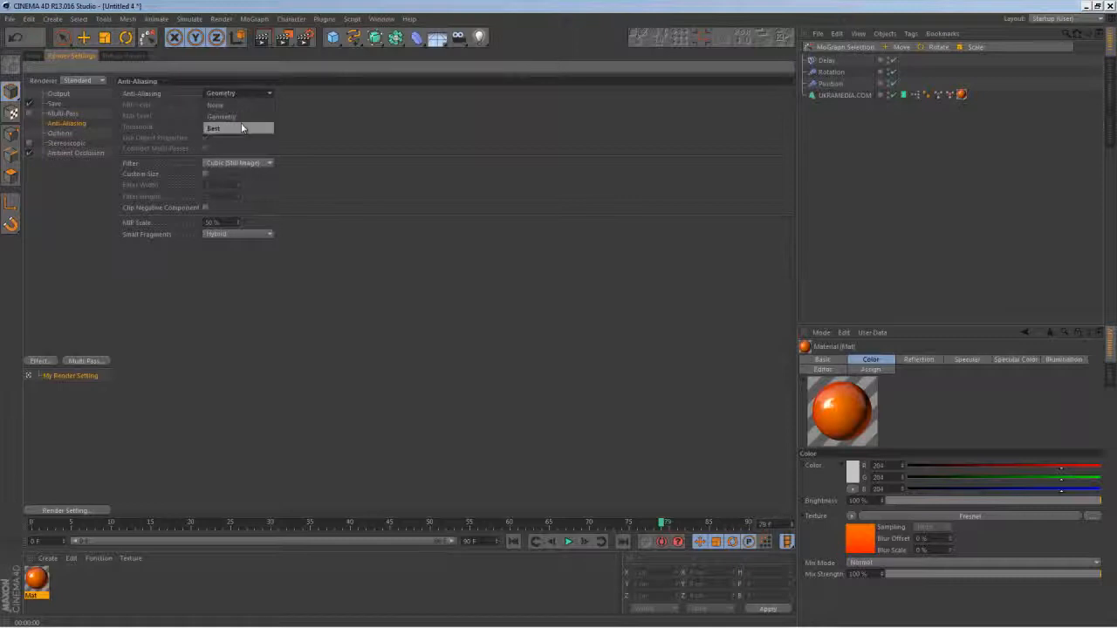
{"action": "left_click", "coordinate": [219, 128]}
{"action": "left_click", "coordinate": [34, 57]}
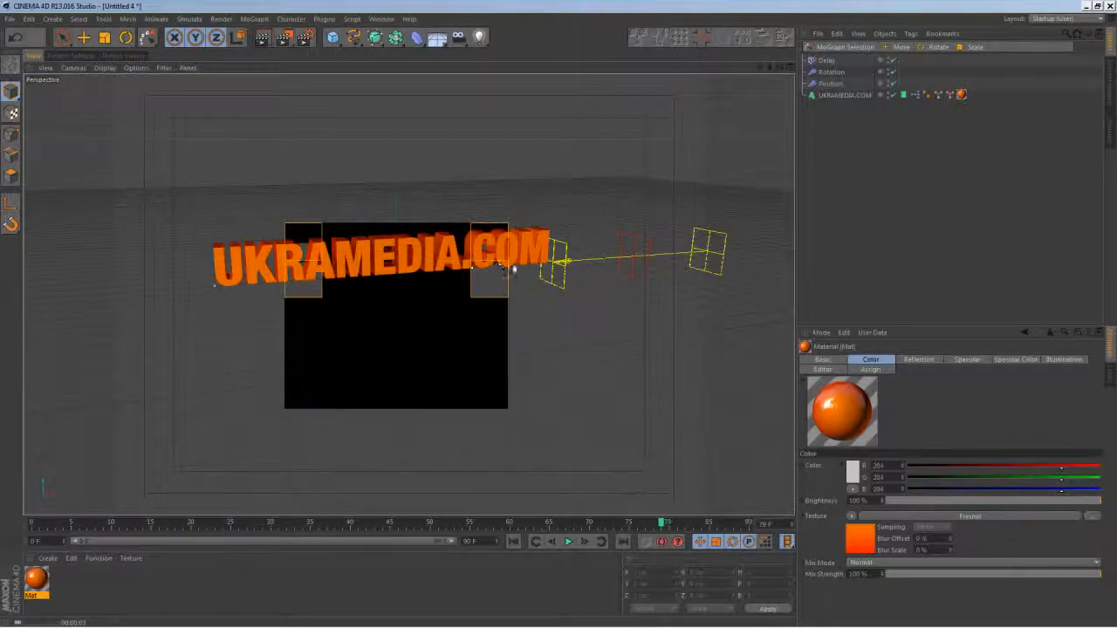
{"action": "left_click", "coordinate": [459, 298]}
{"action": "left_click_drag", "start_coordinate": [407, 292], "coordinate": [481, 272], "text": "alt"}
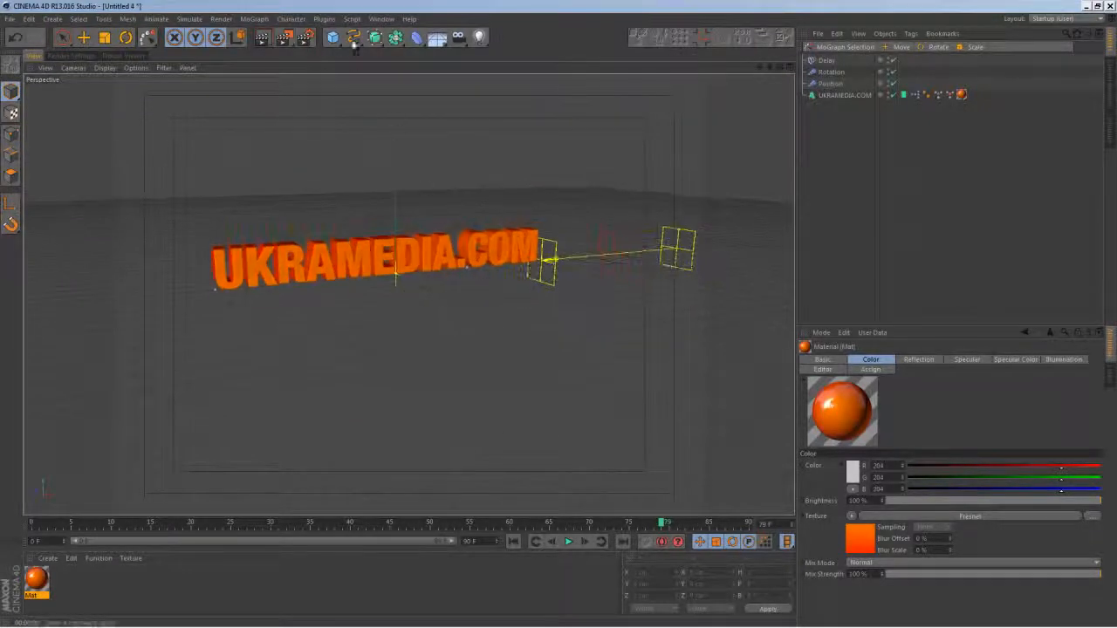
Add a Target Light to the scene and set its X and Y positions to 0 cm.
{"action": "left_click", "coordinate": [480, 39]}
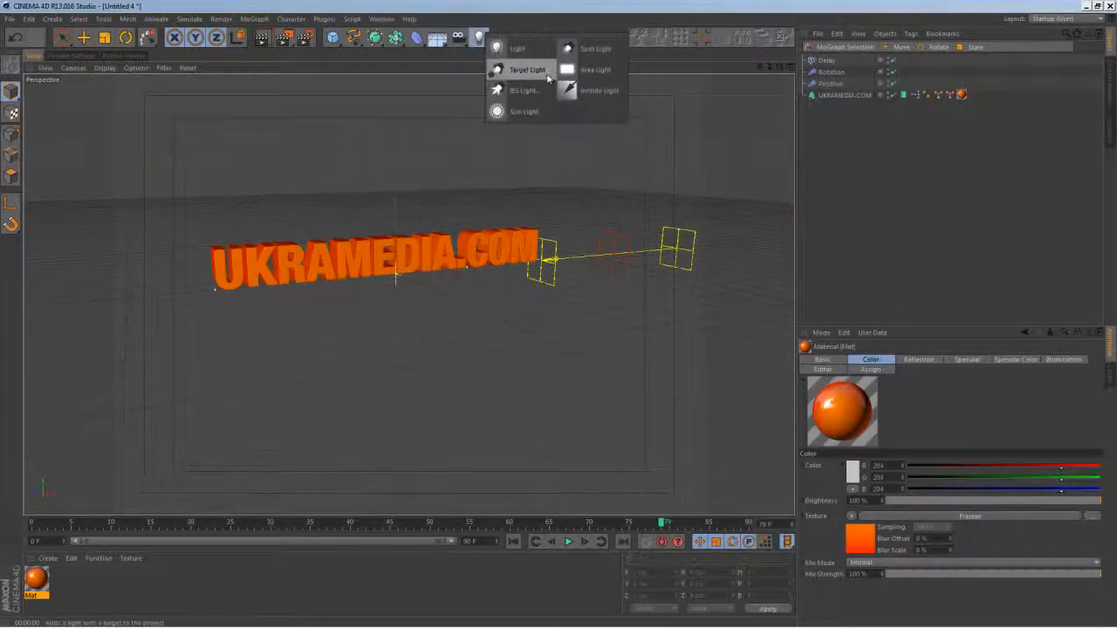
{"action": "left_click", "coordinate": [535, 70]}
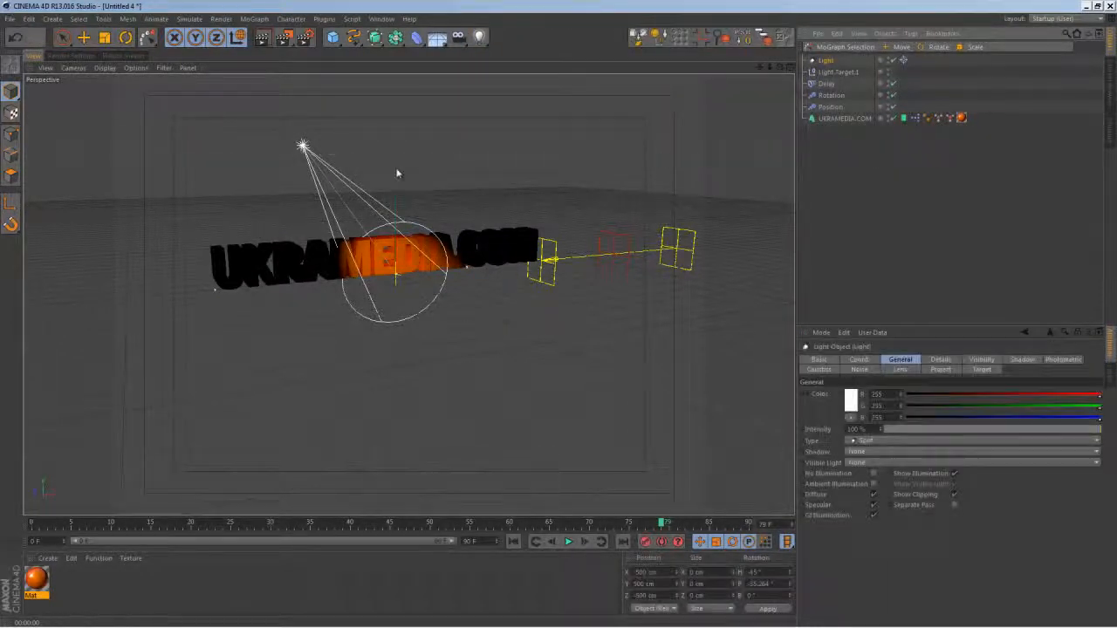
{"action": "key", "text": "e"}
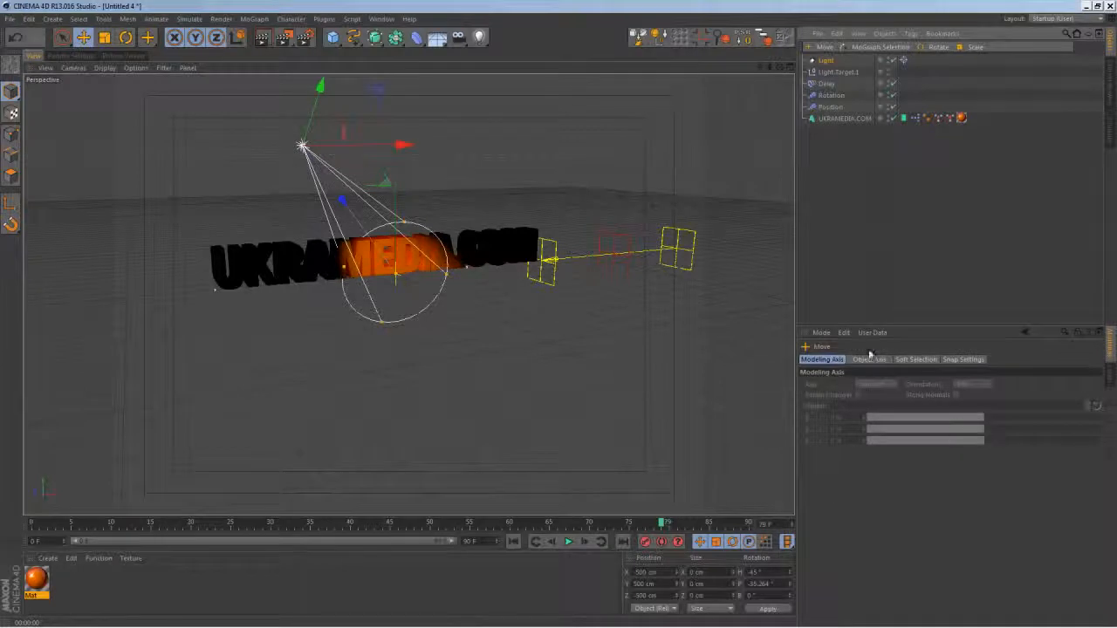
{"action": "left_click", "coordinate": [822, 60]}
{"action": "left_click", "coordinate": [860, 360]}
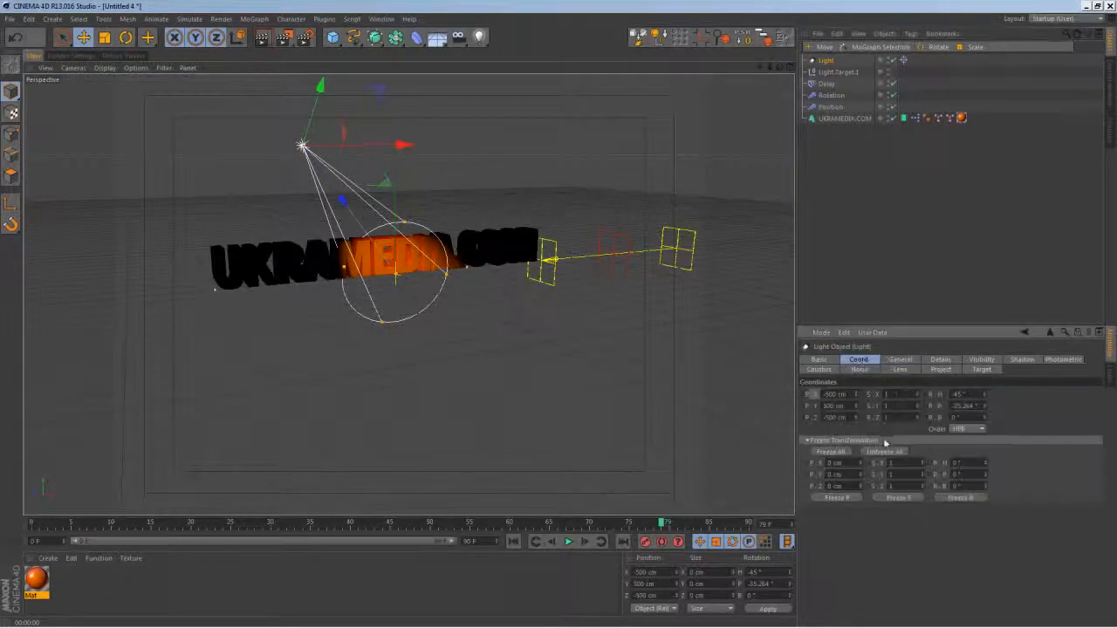
{"action": "type", "text": "0"}
{"action": "key", "text": "Tab"}
{"action": "type", "text": "0"}
{"action": "key", "text": "Return"}
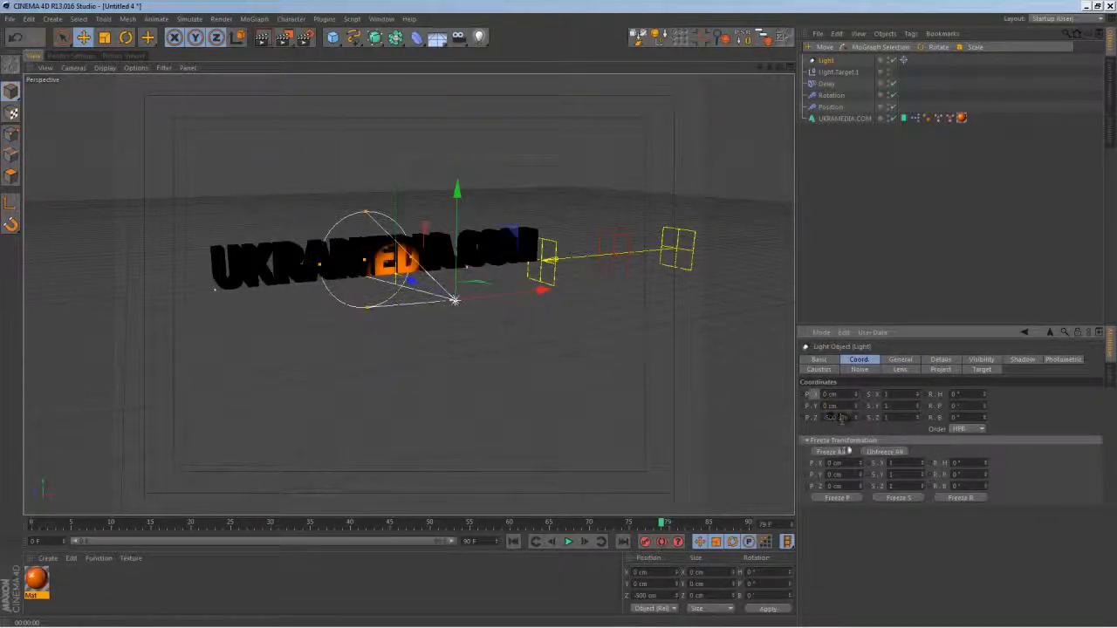
{"action": "type", "text": "0"}
{"action": "key", "text": "Return"}
Move the target light out in front of the text to about Z -1699 cm and lower it to about Y -213.5 cm.
{"action": "left_click_drag", "start_coordinate": [559, 359], "coordinate": [646, 383], "text": "alt"}
{"action": "left_click_drag", "start_coordinate": [319, 265], "coordinate": [733, 419]}
{"action": "left_click_drag", "start_coordinate": [552, 384], "coordinate": [365, 291], "text": "alt"}
{"action": "key", "text": "ctrl+z"}
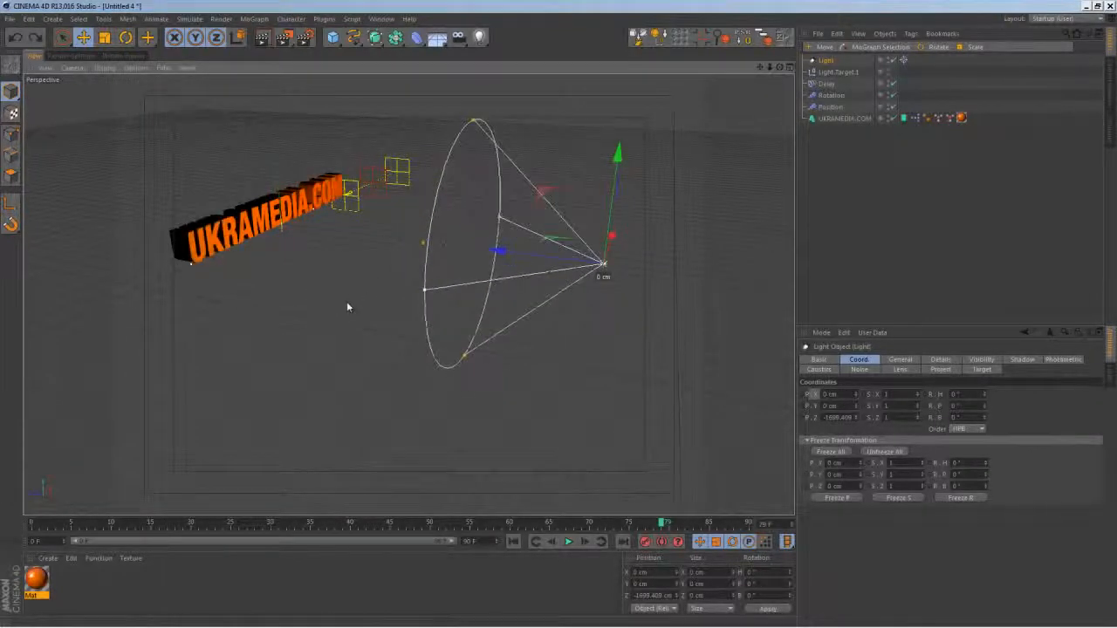
{"action": "left_click_drag", "start_coordinate": [617, 159], "coordinate": [617, 213]}
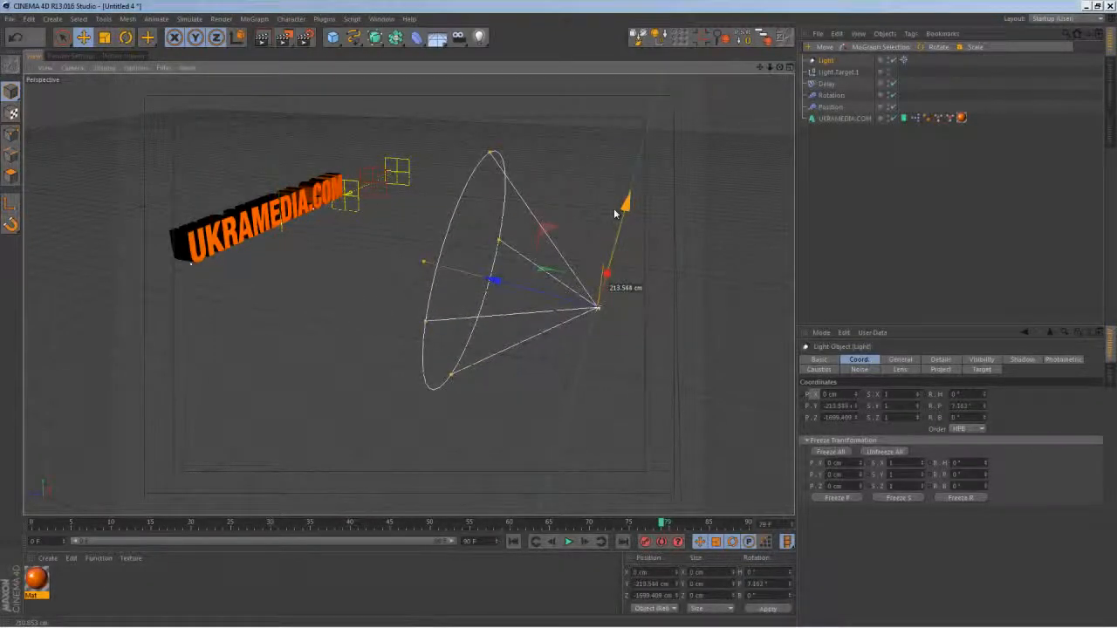
{"action": "left_click_drag", "start_coordinate": [517, 362], "coordinate": [526, 350], "text": "alt"}
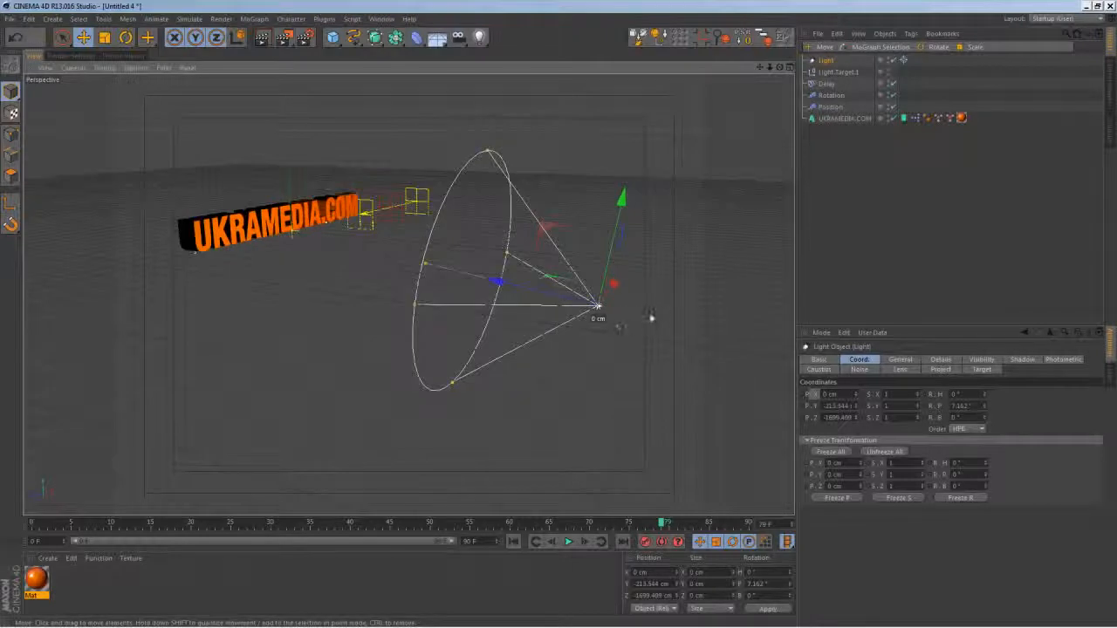
Duplicate the target light and move the copy behind the text to about Y 243 cm, Z 1933 cm.
{"action": "left_click_drag", "start_coordinate": [498, 282], "coordinate": [112, 267], "text": "ctrl"}
{"action": "middle_click_drag", "start_coordinate": [354, 272], "coordinate": [506, 337], "text": "alt"}
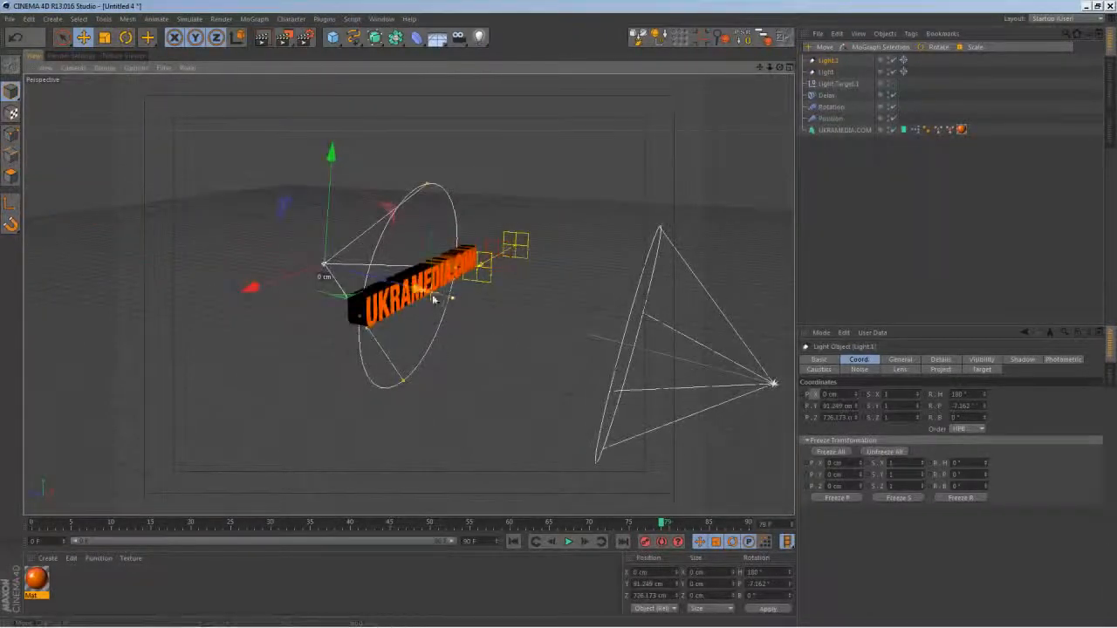
{"action": "left_click_drag", "start_coordinate": [425, 292], "coordinate": [252, 324]}
{"action": "left_click_drag", "start_coordinate": [357, 262], "coordinate": [277, 264], "text": "alt"}
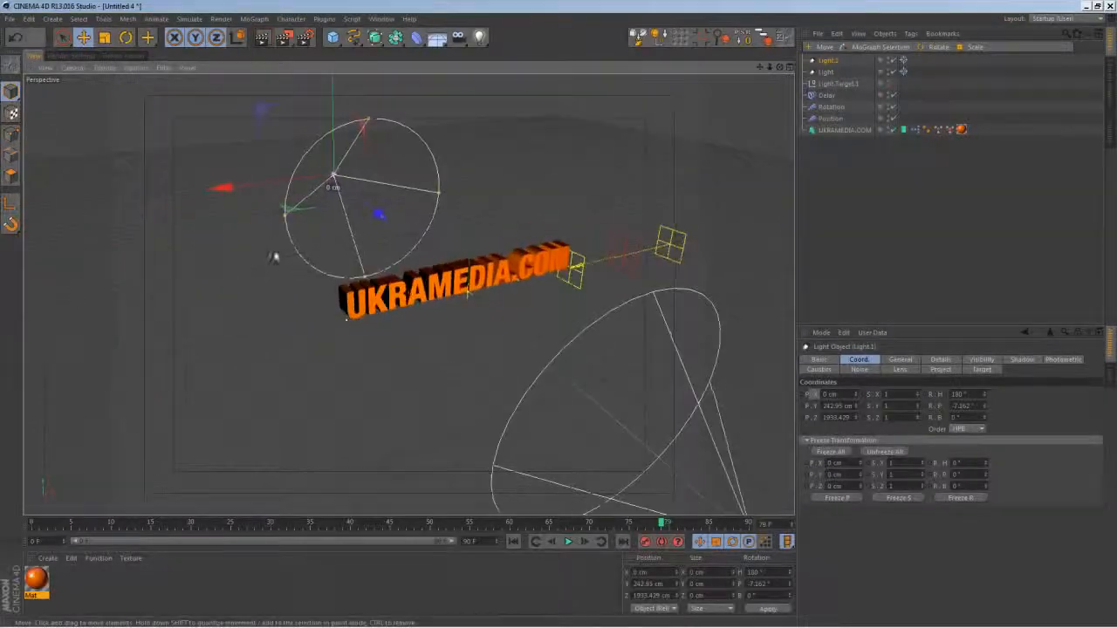
Shift the rear light sideways to about X 1303 cm and raise it high above the text.
{"action": "left_click_drag", "start_coordinate": [241, 185], "coordinate": [382, 197]}
{"action": "left_click_drag", "start_coordinate": [526, 277], "coordinate": [526, 201], "text": "alt"}
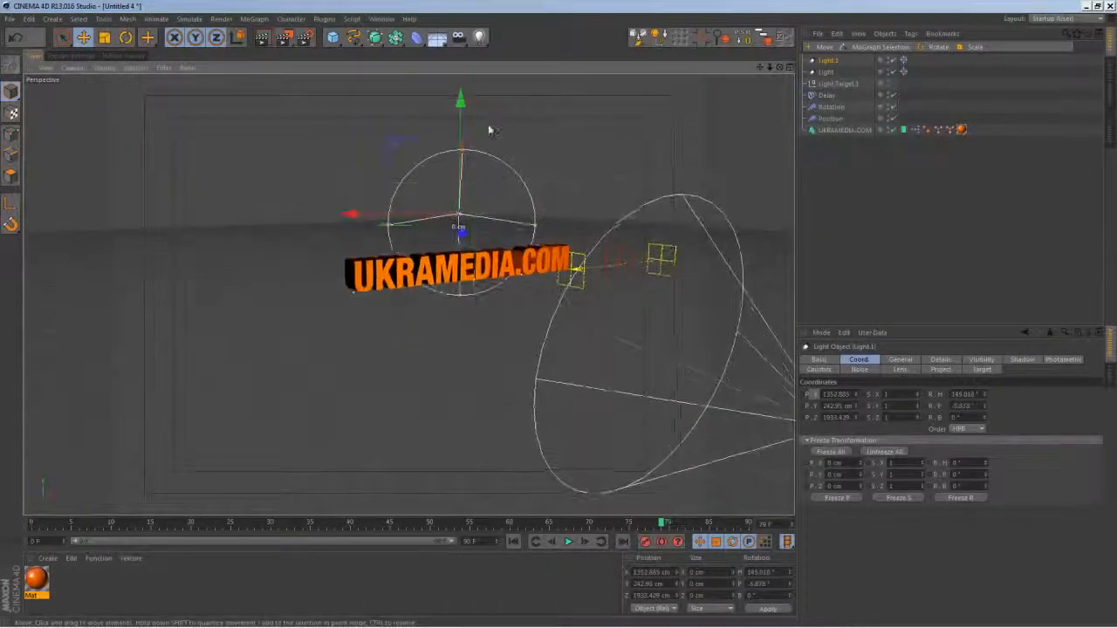
{"action": "left_click_drag", "start_coordinate": [465, 103], "coordinate": [474, 3]}
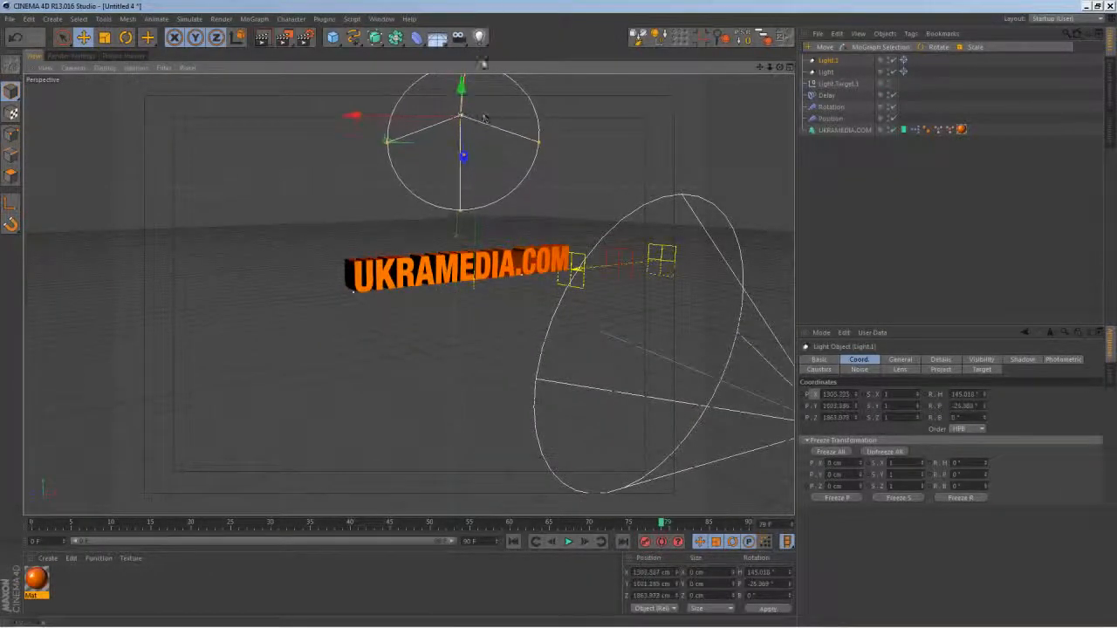
{"action": "mouse_move", "coordinate": [517, 174]}
{"action": "left_mouse_down", "text": "alt"}
{"action": "mouse_move", "coordinate": [514, 203]}
{"action": "mouse_move", "coordinate": [511, 163]}
{"action": "left_mouse_up", "text": "alt"}
Duplicate the raised rear light and place the copy lower on the opposite side behind the text, at about X -635 cm, Y 222 cm.
{"action": "left_click_drag", "start_coordinate": [457, 92], "coordinate": [454, 203], "text": "ctrl"}
{"action": "left_click_drag", "start_coordinate": [343, 213], "coordinate": [68, 226]}
{"action": "left_click_drag", "start_coordinate": [252, 272], "coordinate": [272, 289], "text": "alt"}
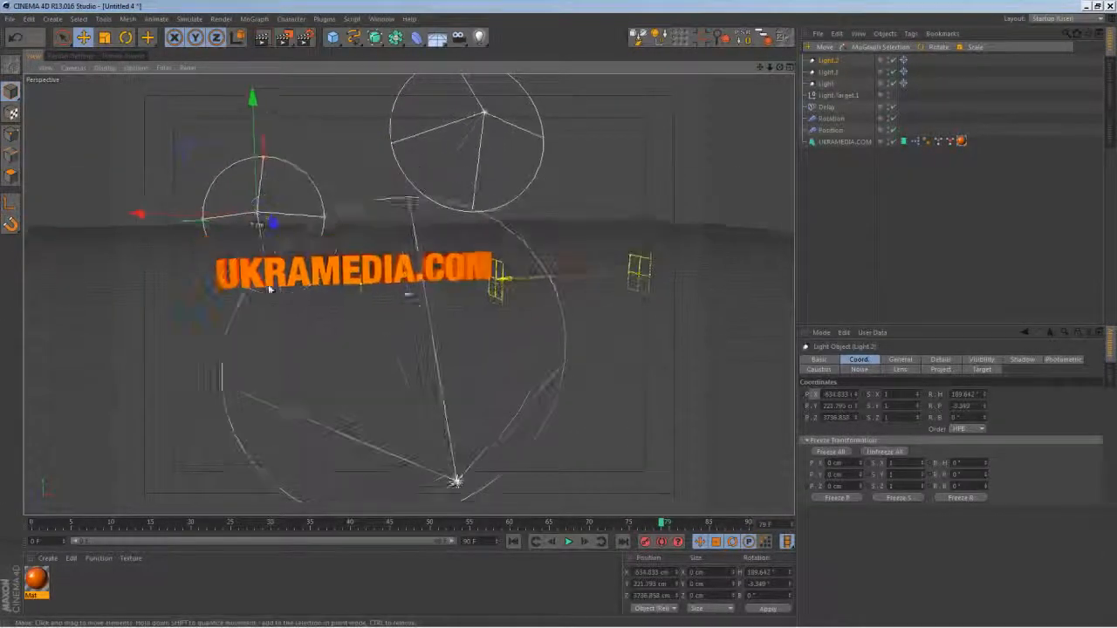
Lower the newest rear light below the text and shift it outward past the first letter, to about X -1839 cm.
{"action": "left_click_drag", "start_coordinate": [253, 96], "coordinate": [252, 183]}
{"action": "left_click_drag", "start_coordinate": [142, 305], "coordinate": [17, 323]}
{"action": "left_click_drag", "start_coordinate": [126, 199], "coordinate": [130, 231]}
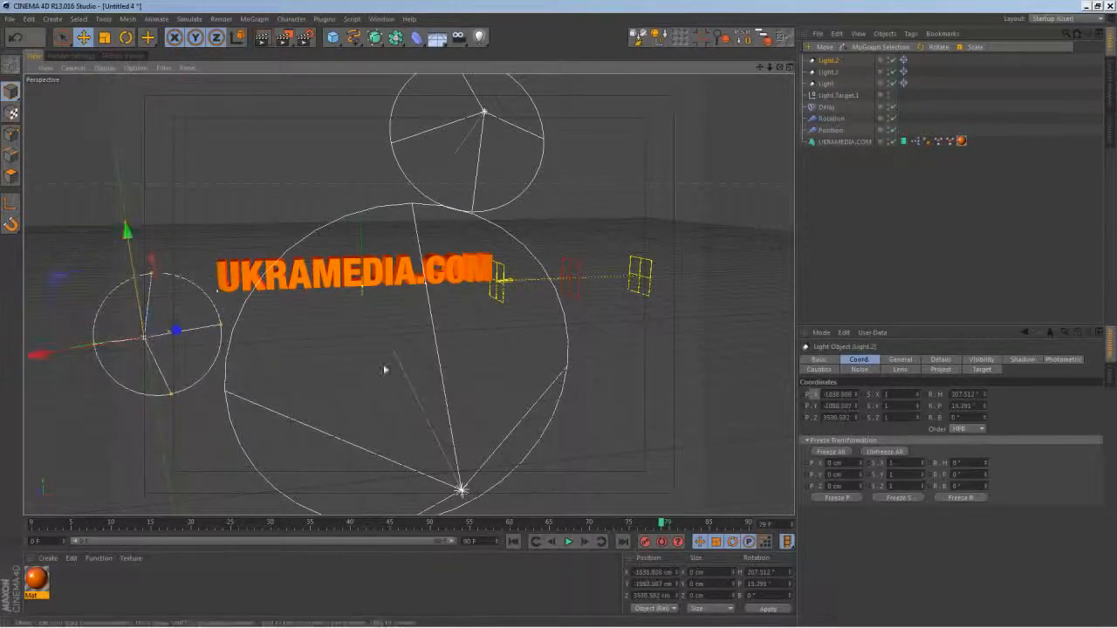
Select both rear lights together and reduce their shared intensity to about 67%.
{"action": "left_click_drag", "start_coordinate": [403, 366], "coordinate": [422, 382], "text": "alt"}
{"action": "left_click", "coordinate": [457, 81], "text": "shift"}
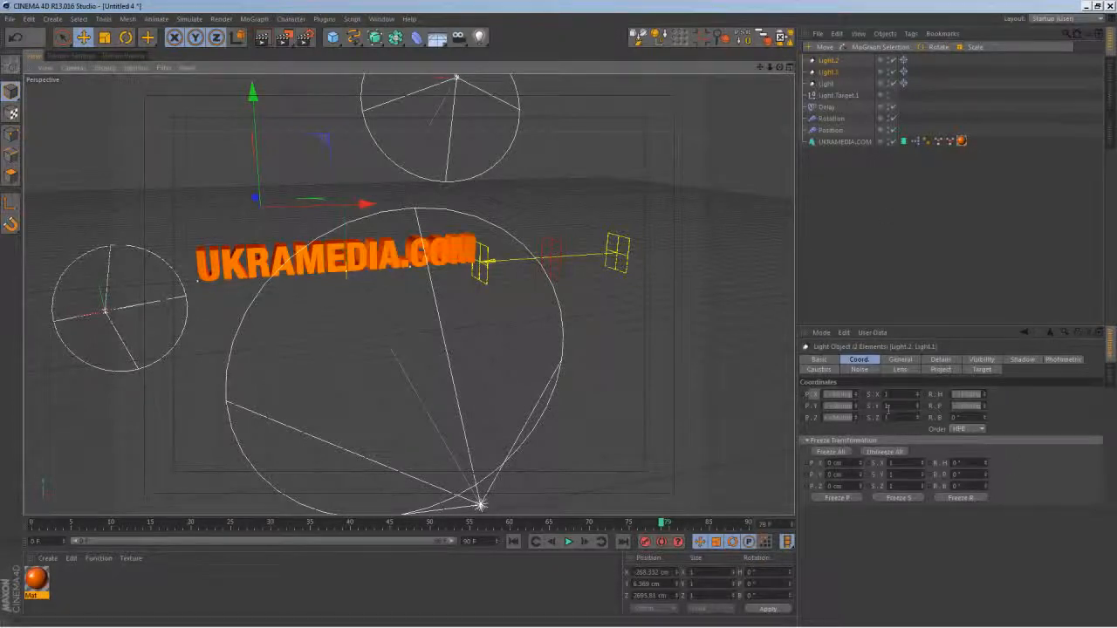
{"action": "left_click", "coordinate": [900, 359]}
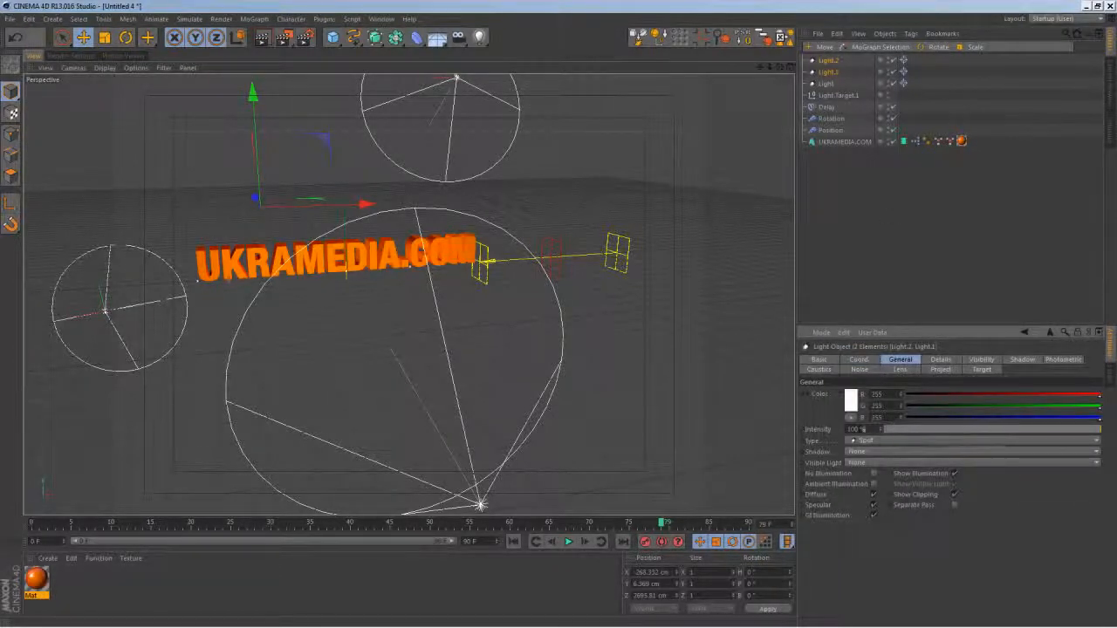
{"action": "left_click_drag", "start_coordinate": [864, 429], "coordinate": [605, 347]}
{"action": "type", "text": "50"}
{"action": "key", "text": "Return"}
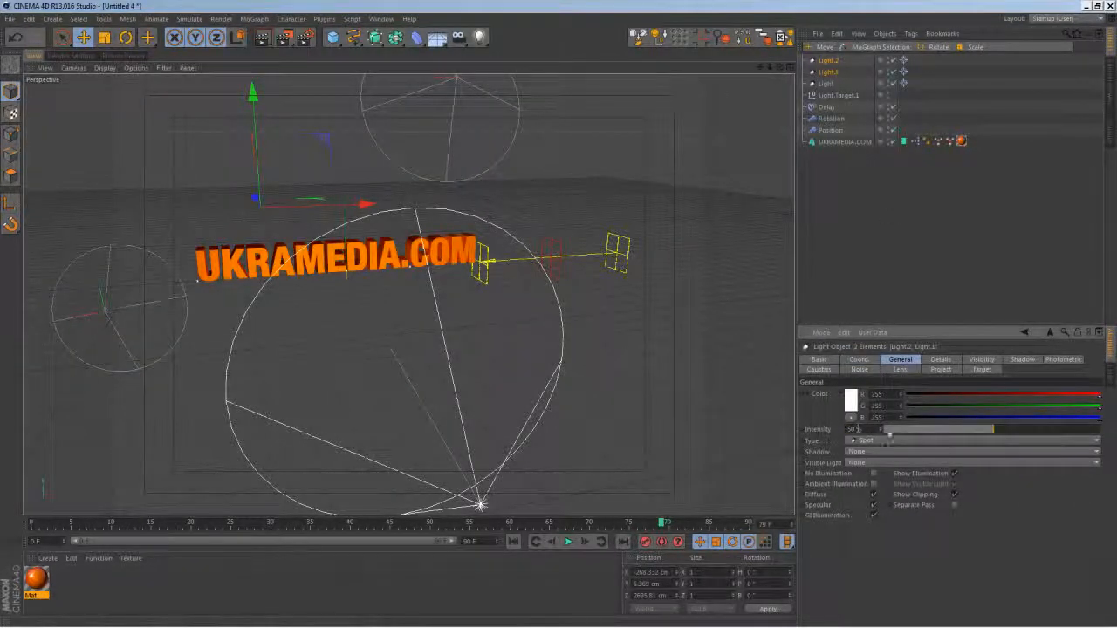
{"action": "left_click_drag", "start_coordinate": [882, 431], "coordinate": [882, 423]}
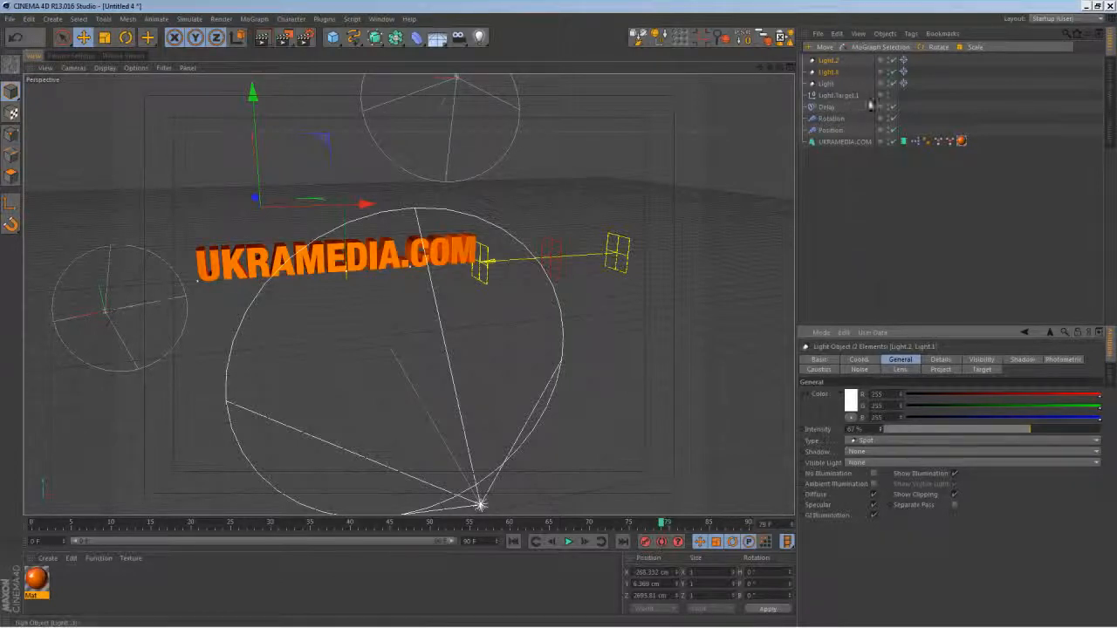
Add a camera, parent it under a new null, and rename the null Cameraman.
{"action": "left_click_drag", "start_coordinate": [457, 39], "coordinate": [513, 52]}
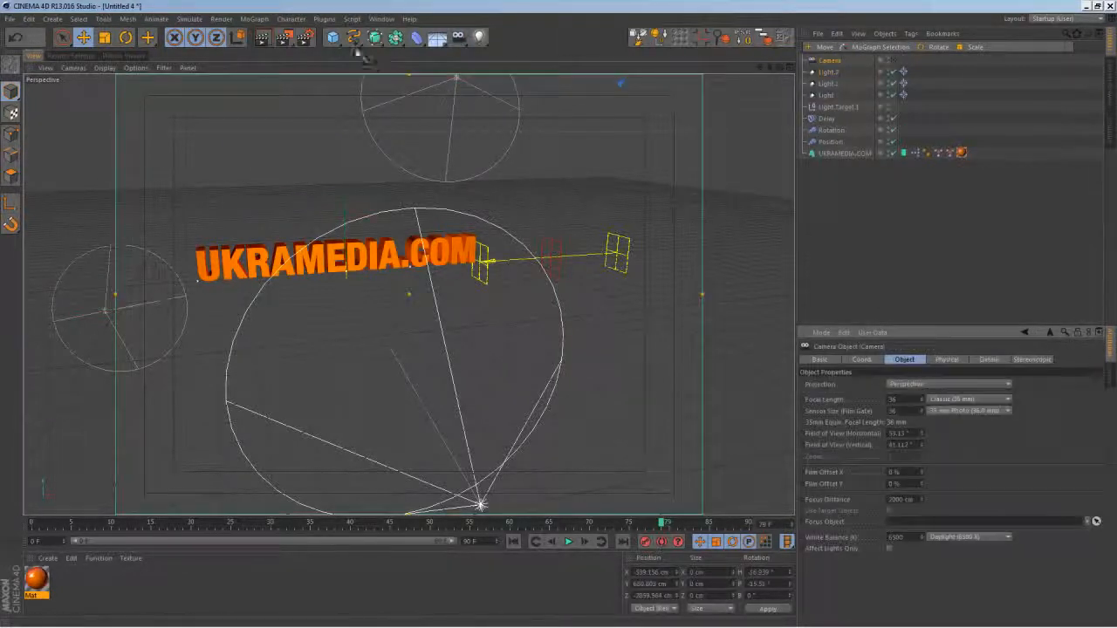
{"action": "left_click_drag", "start_coordinate": [336, 41], "coordinate": [370, 48]}
{"action": "key", "text": "ctrl+z"}
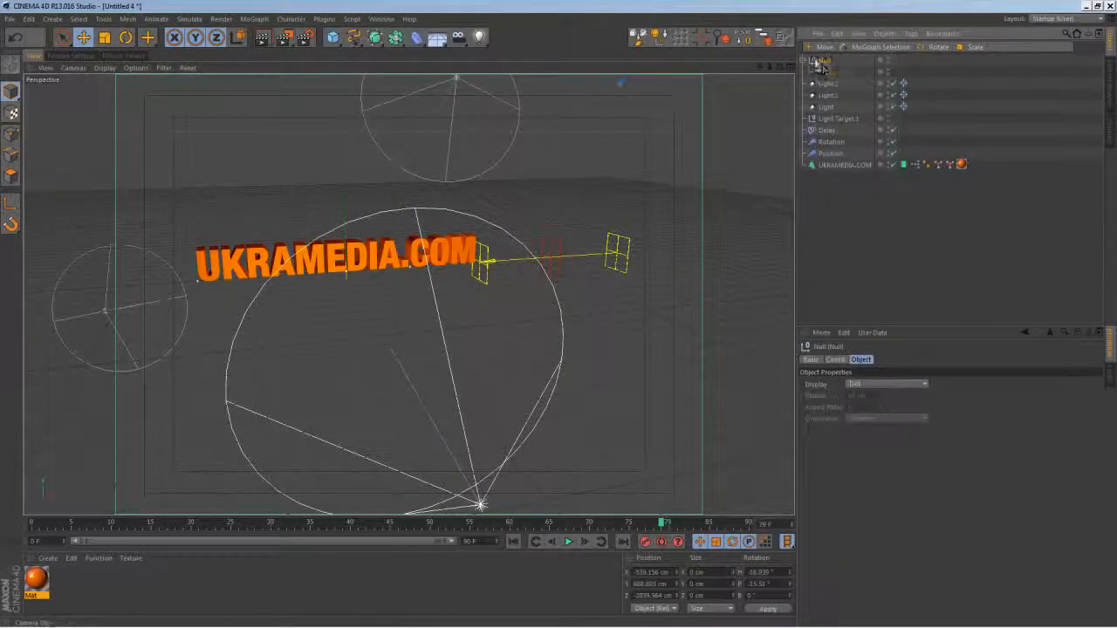
{"action": "double_click", "coordinate": [825, 60]}
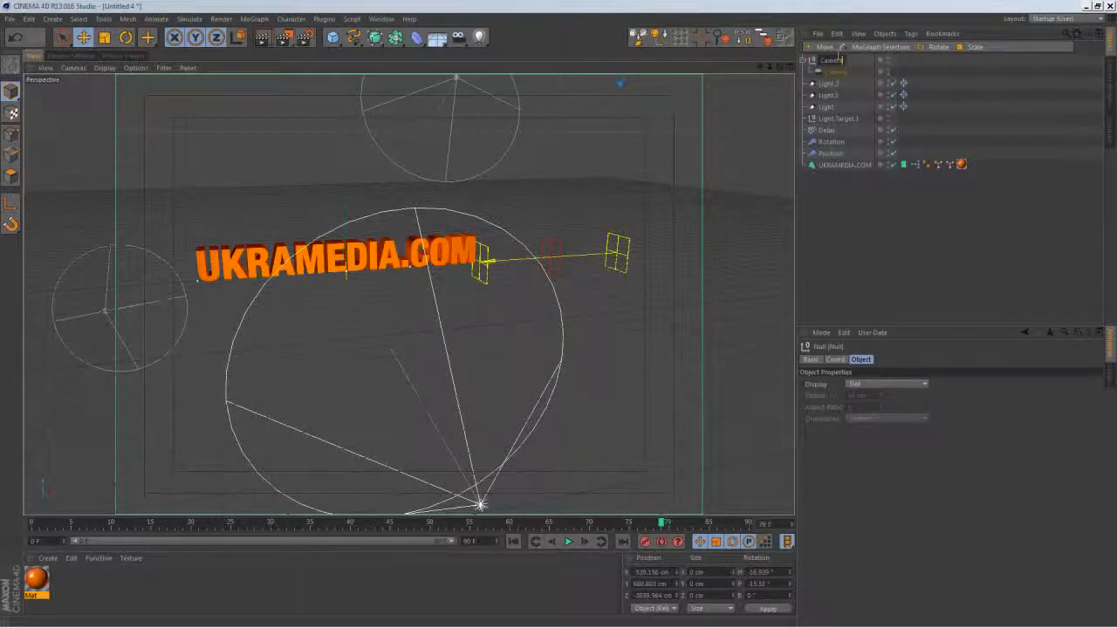
{"action": "type", "text": "Cameraman"}
{"action": "key", "text": "Return"}
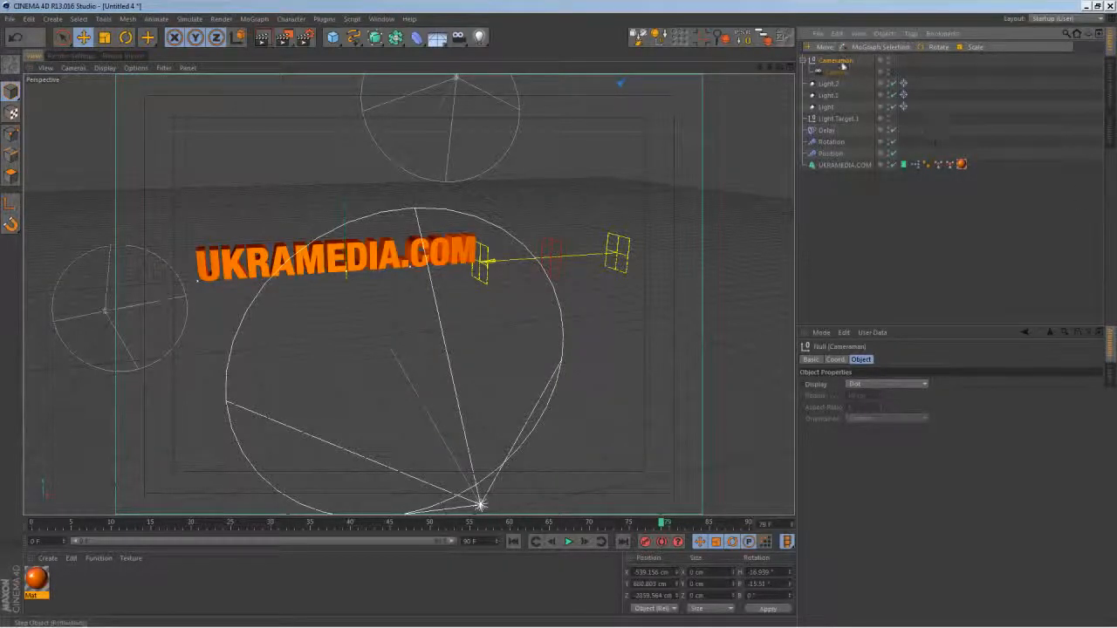
Reset the Cameraman null's position and rotation to 0 on all axes.
{"action": "left_click", "coordinate": [835, 71]}
{"action": "left_click", "coordinate": [861, 360]}
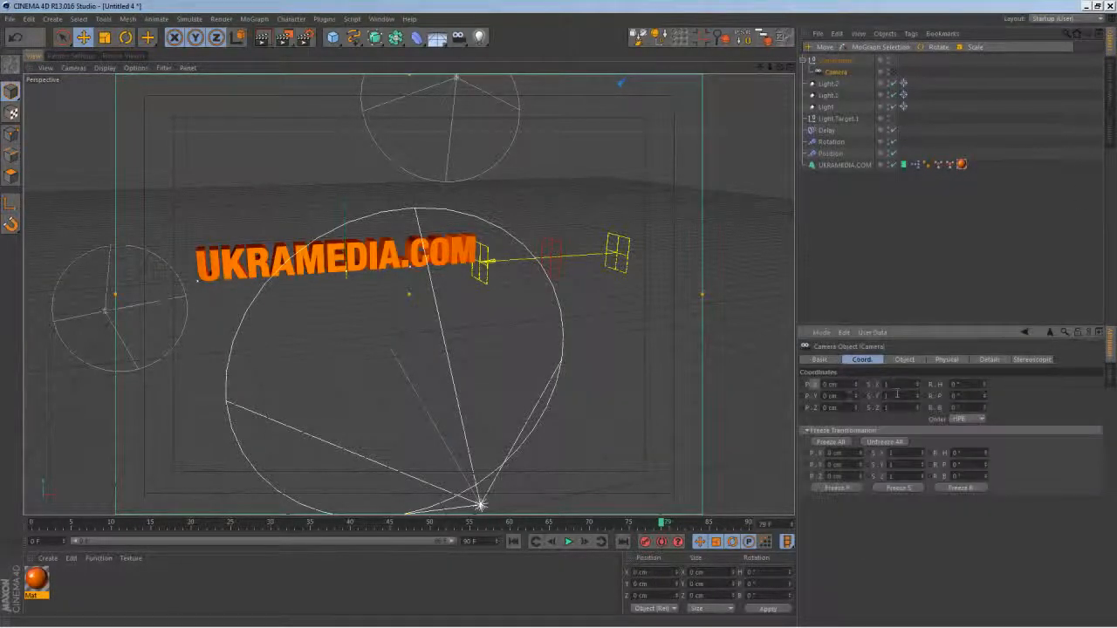
{"action": "left_click", "coordinate": [835, 60]}
{"action": "double_click", "coordinate": [835, 385]}
{"action": "type", "text": "0"}
{"action": "key", "text": "Tab"}
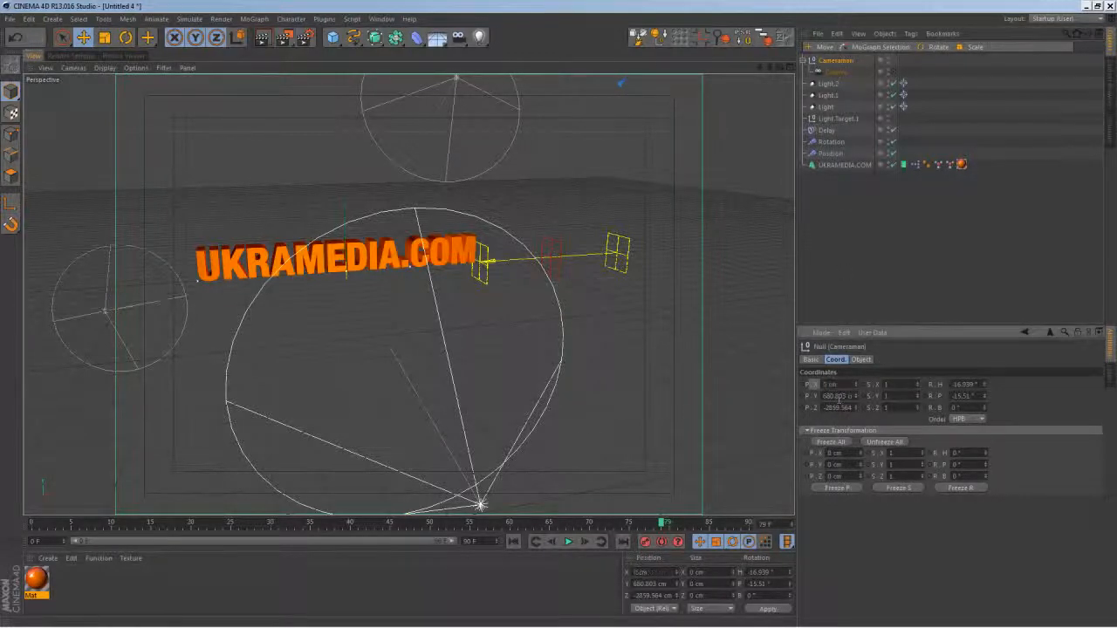
{"action": "type", "text": "0"}
{"action": "key", "text": "Tab"}
{"action": "type", "text": "0"}
{"action": "key", "text": "Return"}
{"action": "type", "text": "0"}
{"action": "key", "text": "Tab"}
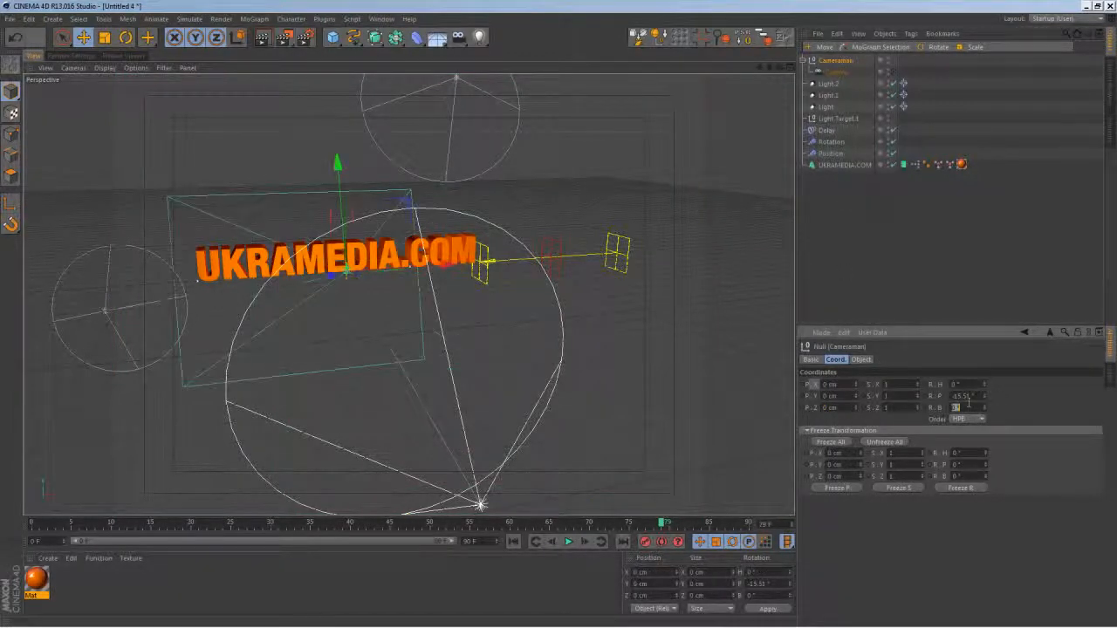
Frame the whole text through the camera by pulling it back along negative Z and raising the Cameraman null to about Y 70.7 cm.
{"action": "left_click", "coordinate": [891, 72]}
{"action": "left_click", "coordinate": [835, 72]}
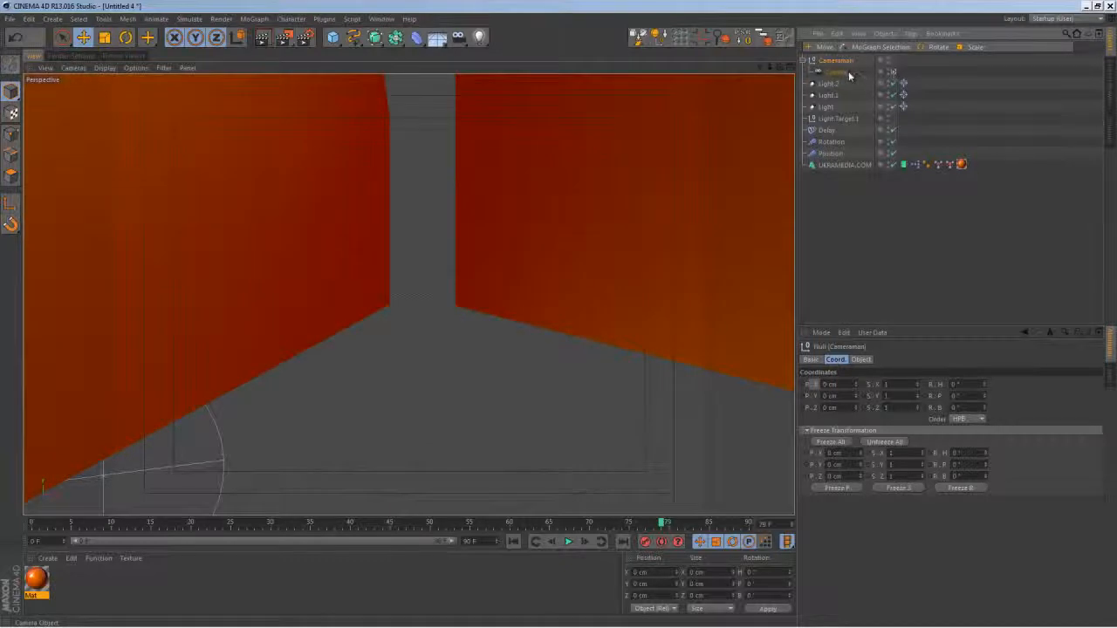
{"action": "left_click_drag", "start_coordinate": [858, 411], "coordinate": [873, 605]}
{"action": "left_click_drag", "start_coordinate": [860, 409], "coordinate": [862, 556]}
{"action": "left_click_drag", "start_coordinate": [856, 407], "coordinate": [855, 538]}
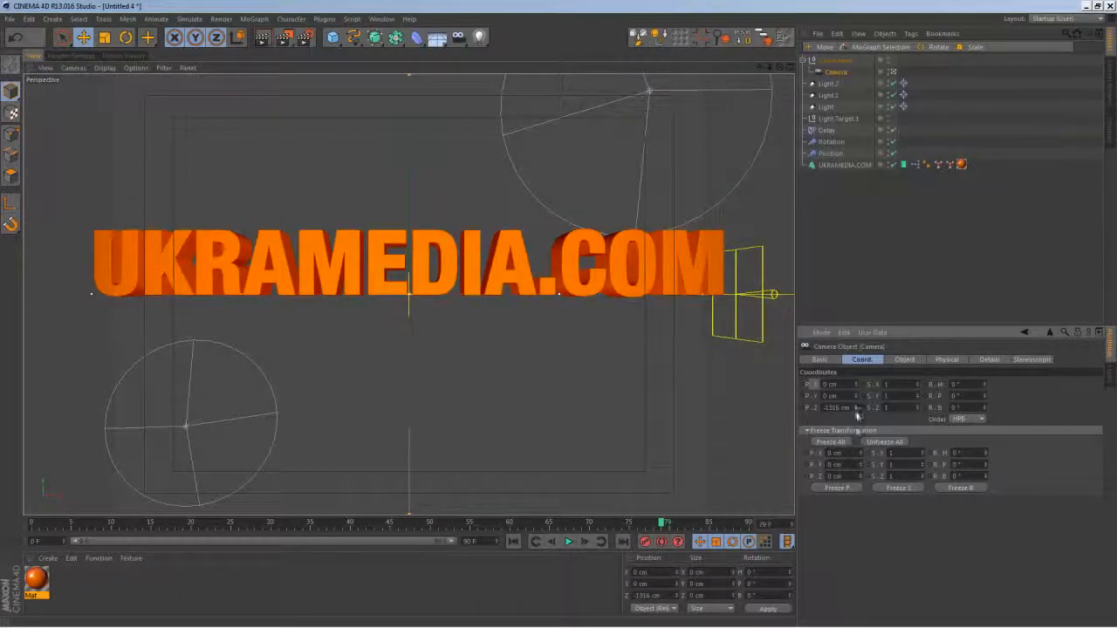
{"action": "left_click_drag", "start_coordinate": [857, 410], "coordinate": [859, 438]}
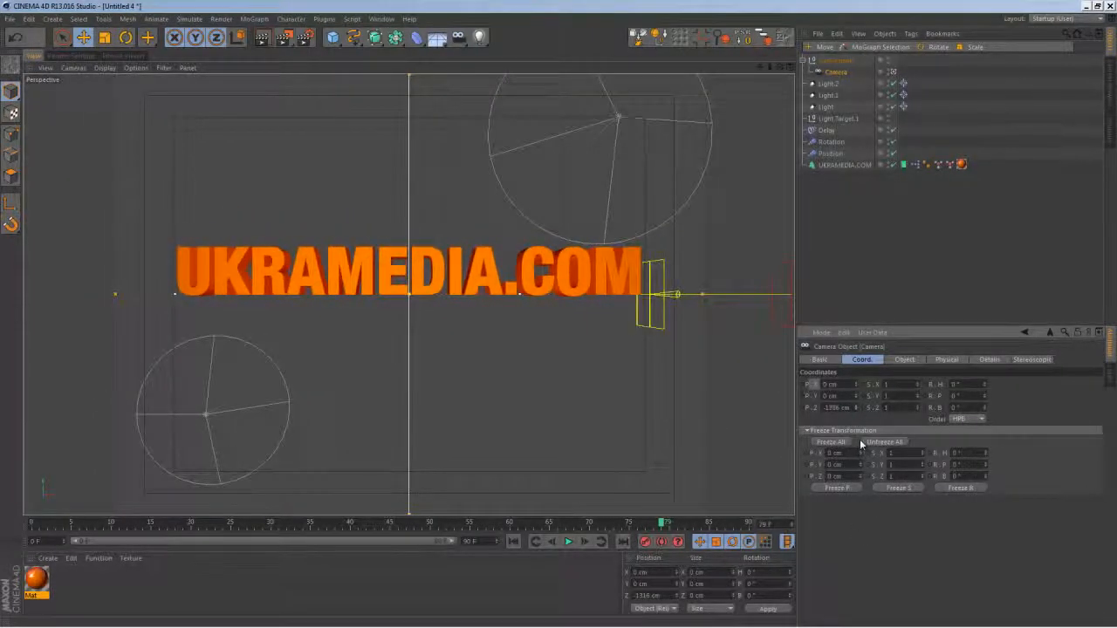
{"action": "left_click", "coordinate": [836, 61]}
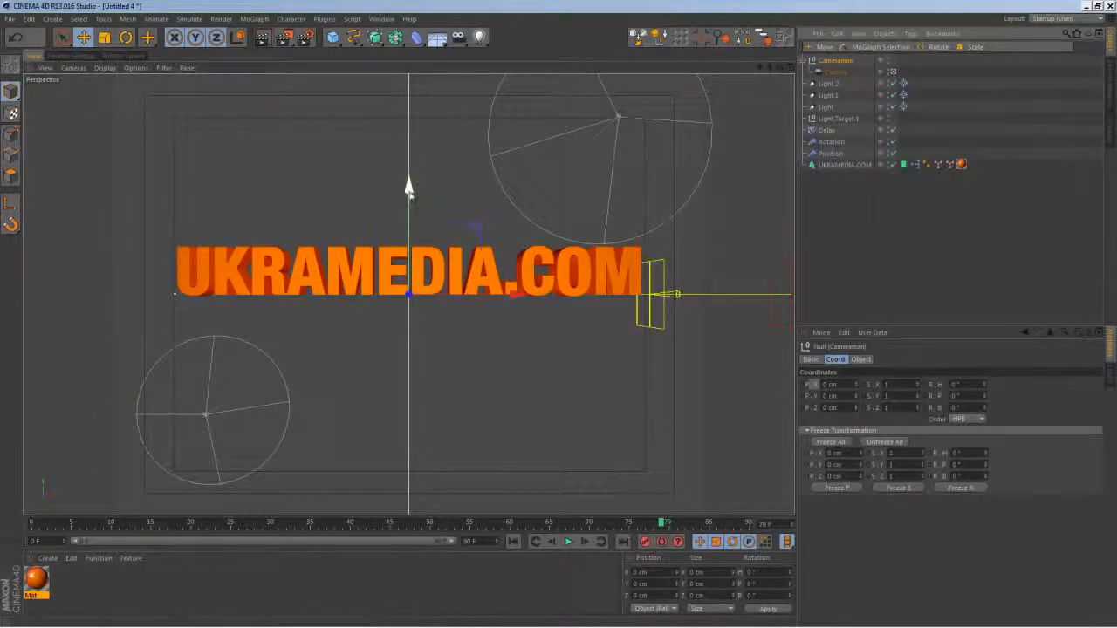
{"action": "left_click_drag", "start_coordinate": [409, 187], "coordinate": [423, 167]}
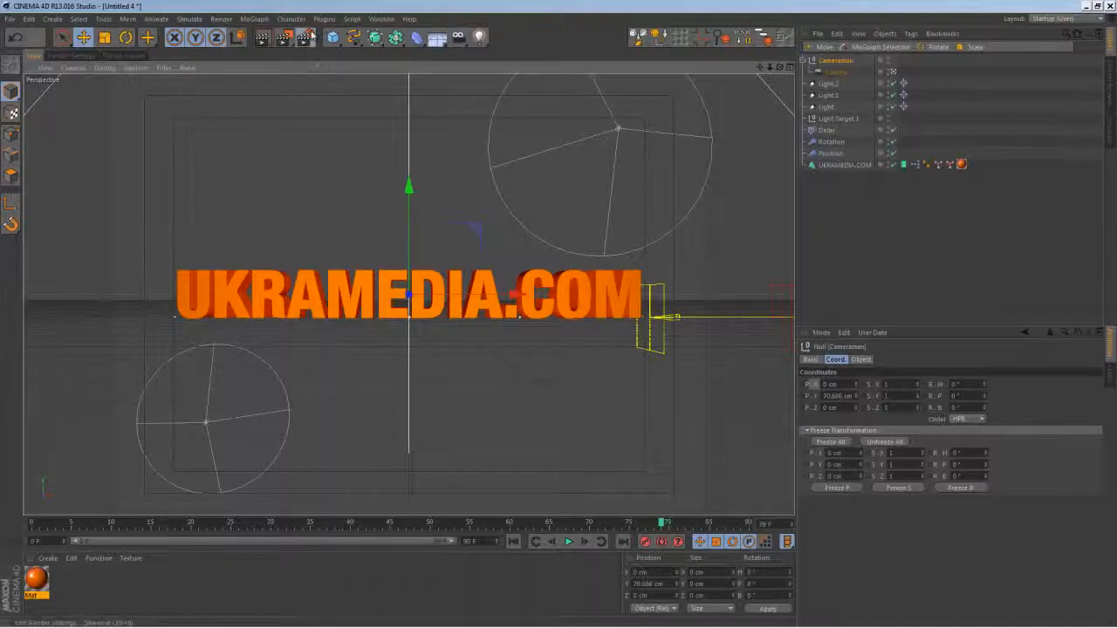
Set the render output to the HDTV 1080 29.97 preset and render a preview of the camera view.
{"action": "left_click", "coordinate": [304, 37]}
{"action": "left_click", "coordinate": [59, 93]}
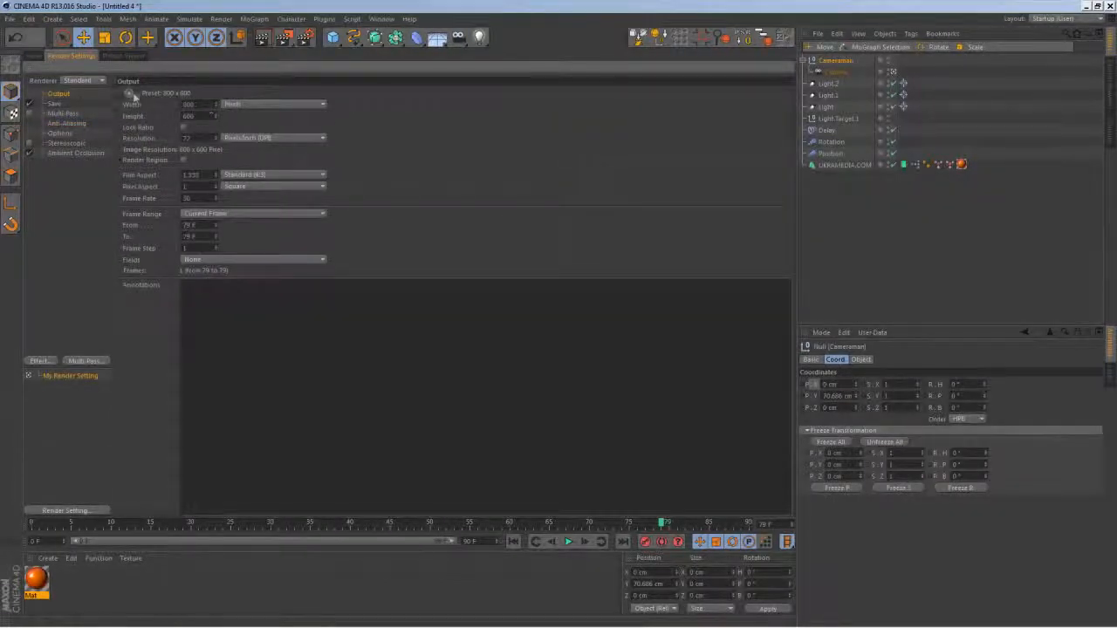
{"action": "left_click", "coordinate": [132, 94]}
{"action": "mouse_move", "coordinate": [136, 101]}
{"action": "mouse_move", "coordinate": [175, 131]}
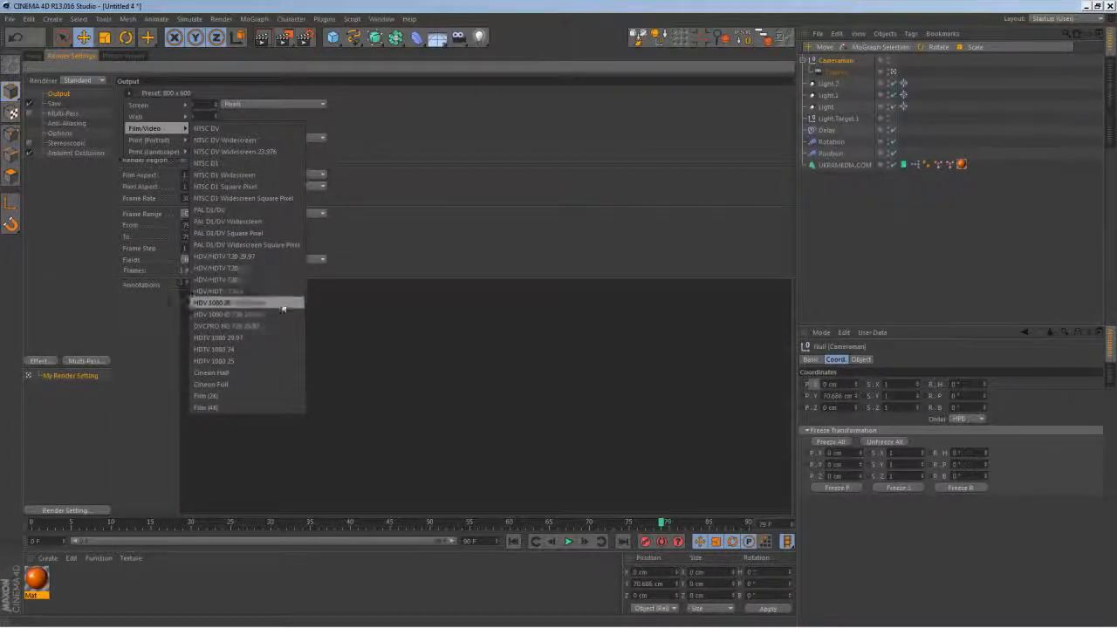
{"action": "left_click", "coordinate": [292, 337]}
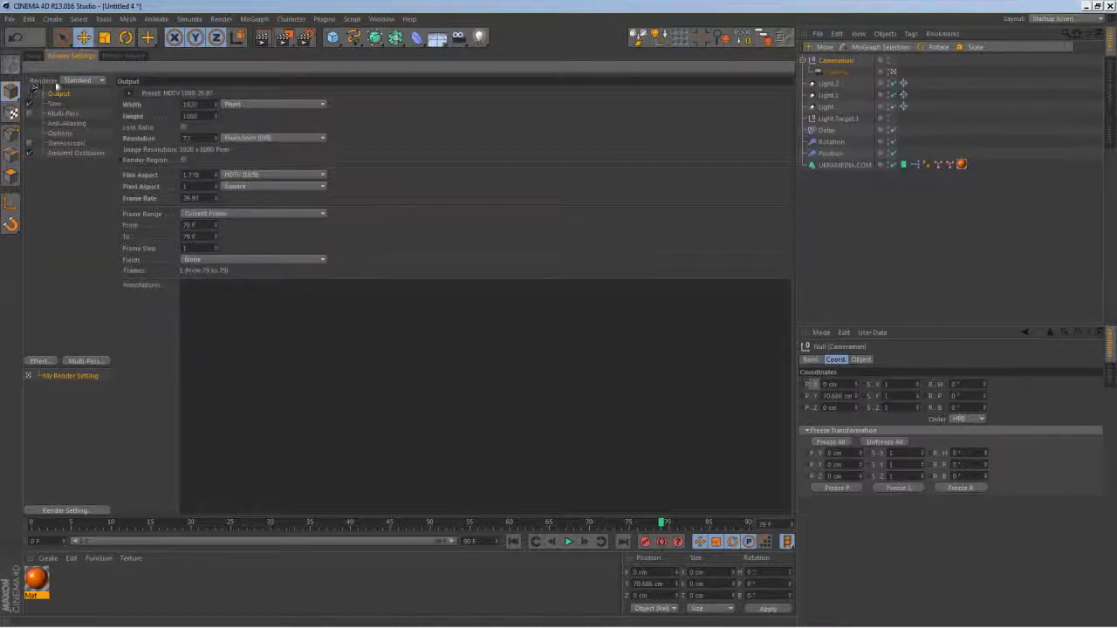
{"action": "left_click", "coordinate": [34, 56]}
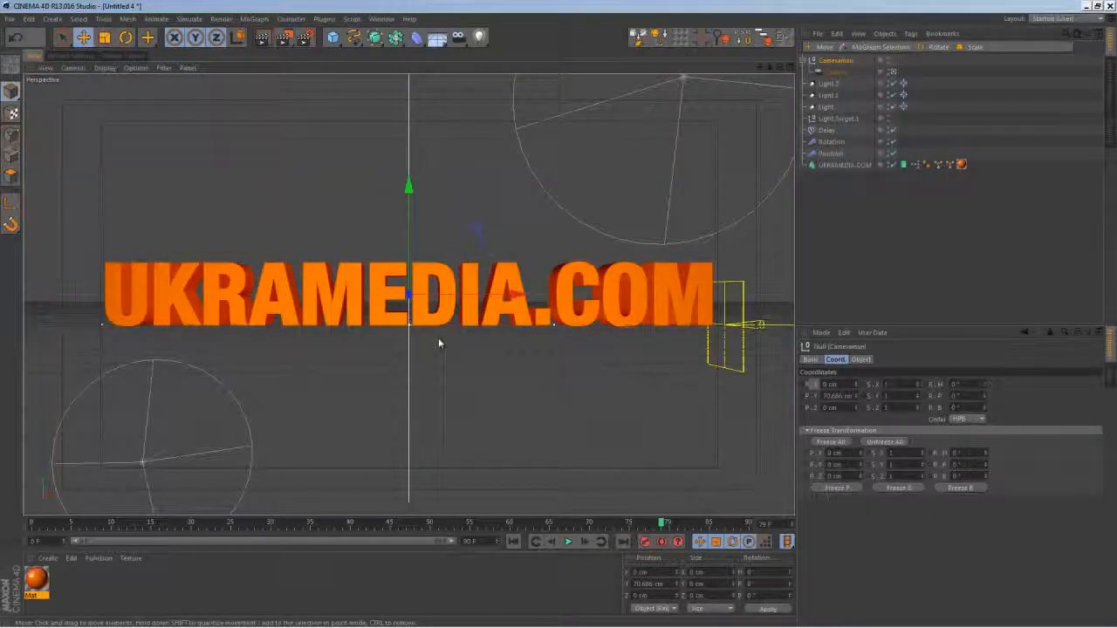
{"action": "left_click", "coordinate": [265, 41]}
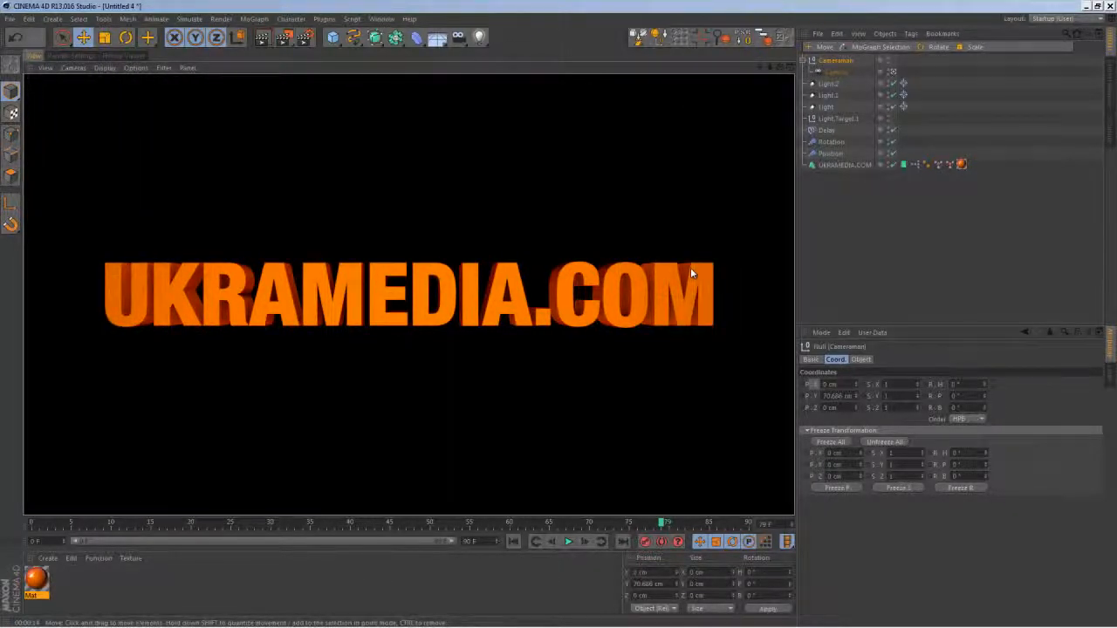
Add the HDRI_01 preset material and transfer its texture from the Luminance channel to Color, leaving Luminance disabled.
{"action": "left_click", "coordinate": [1113, 96]}
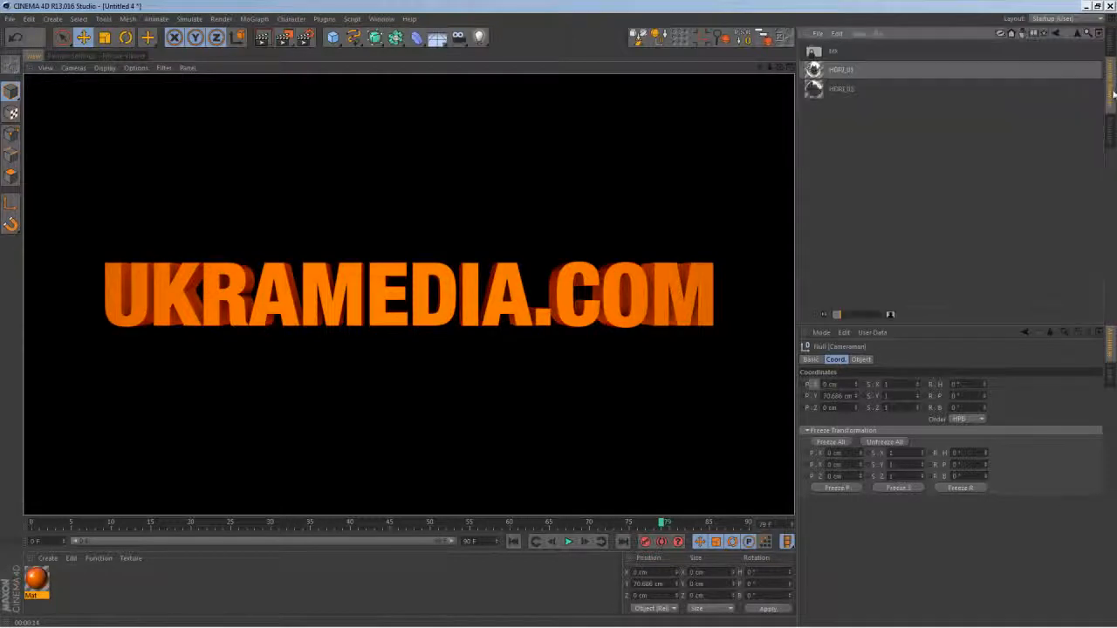
{"action": "left_click_drag", "start_coordinate": [845, 77], "coordinate": [249, 605]}
{"action": "double_click", "coordinate": [66, 578]}
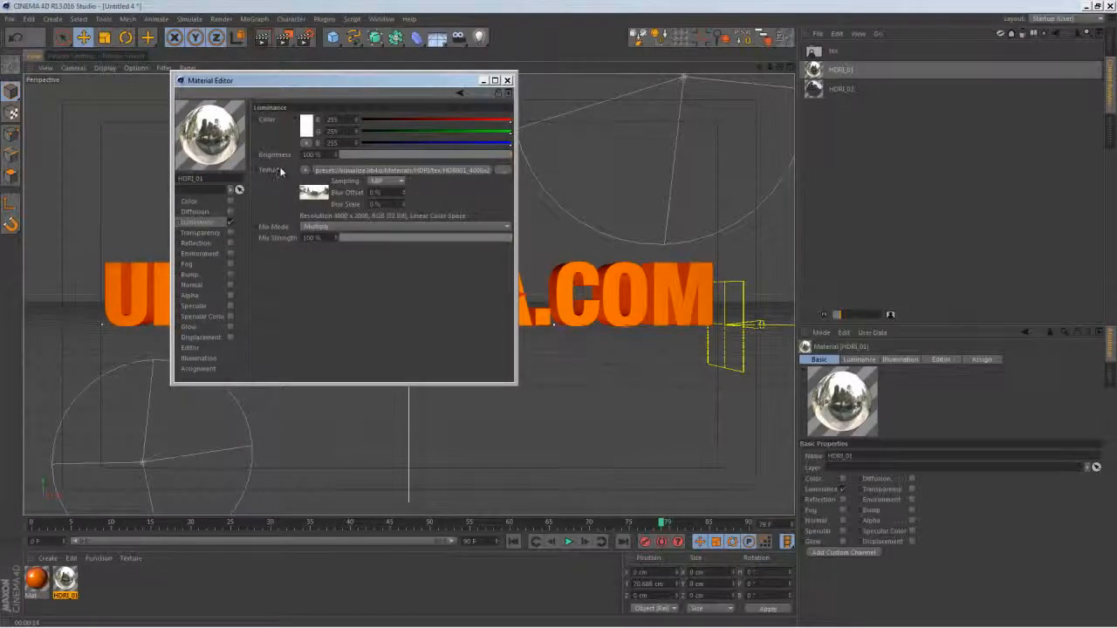
{"action": "right_click", "coordinate": [280, 165]}
{"action": "left_click", "coordinate": [299, 202]}
{"action": "left_click", "coordinate": [230, 223]}
{"action": "left_click", "coordinate": [226, 202]}
{"action": "left_click", "coordinate": [230, 202]}
{"action": "left_click", "coordinate": [304, 170]}
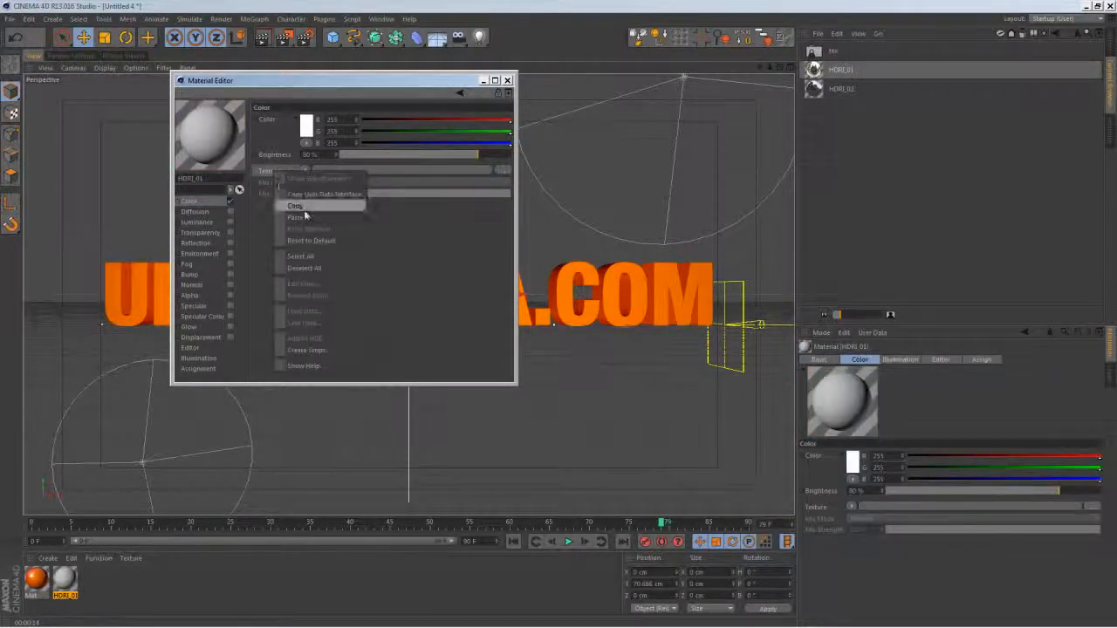
{"action": "left_click", "coordinate": [352, 256]}
{"action": "left_click", "coordinate": [507, 81]}
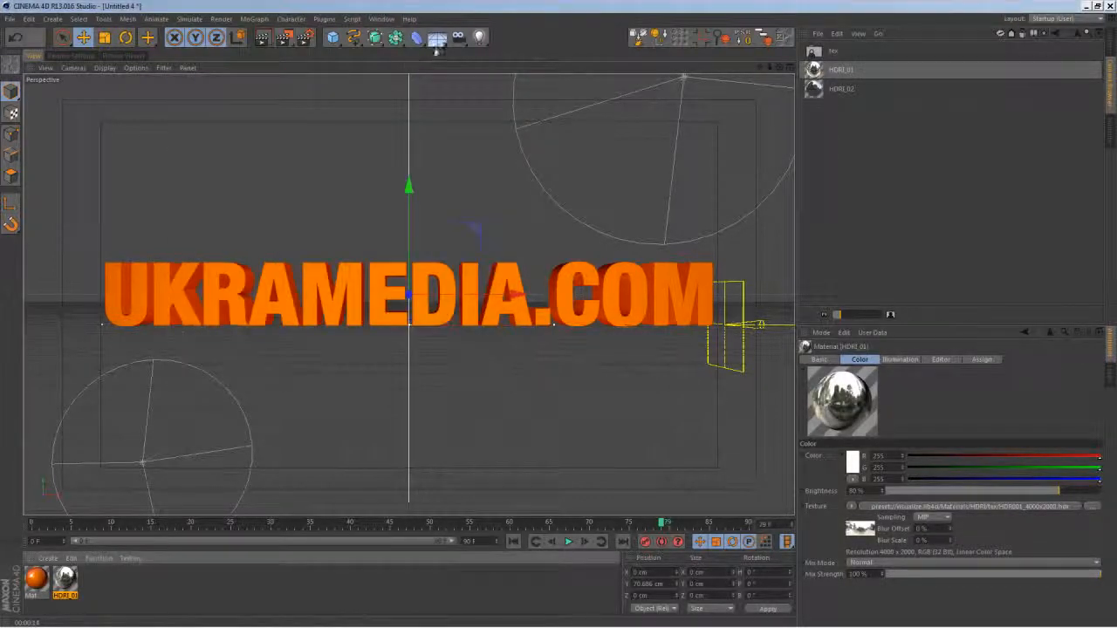
Add a Sky object and apply the HDRI_01 material to it.
{"action": "left_click", "coordinate": [436, 36]}
{"action": "left_click", "coordinate": [475, 65]}
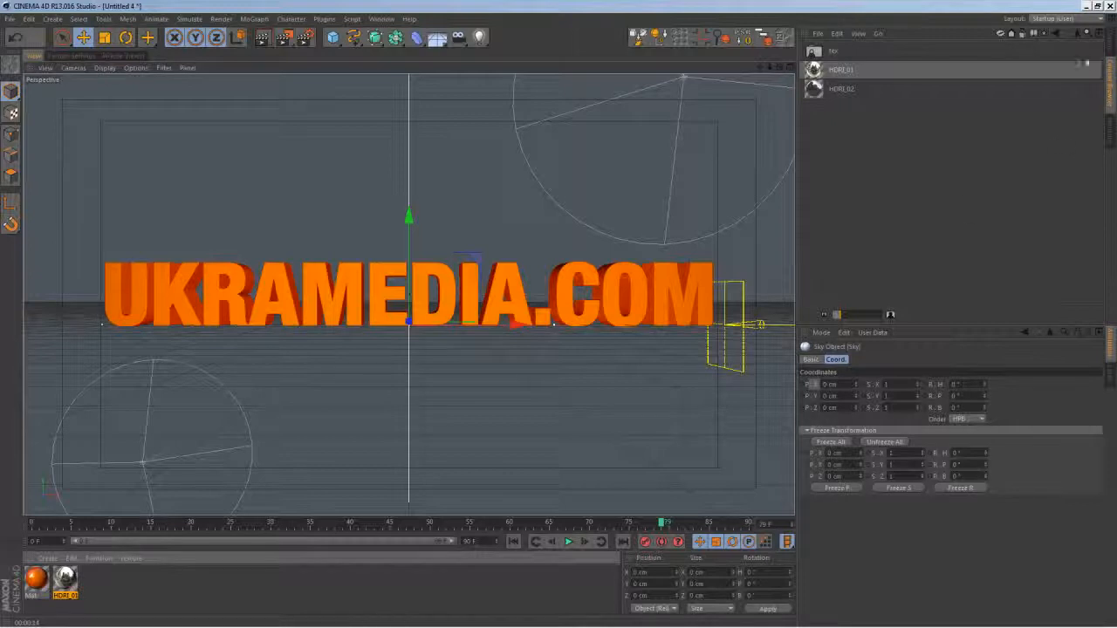
{"action": "left_click", "coordinate": [1110, 40]}
{"action": "left_click_drag", "start_coordinate": [67, 578], "coordinate": [824, 61]}
Give the sky a Compositing tag that disables shadows, camera, GI, transparency and refraction but keeps rays, reflection and AO, and render a preview.
{"action": "right_click", "coordinate": [824, 62]}
{"action": "mouse_move", "coordinate": [860, 72]}
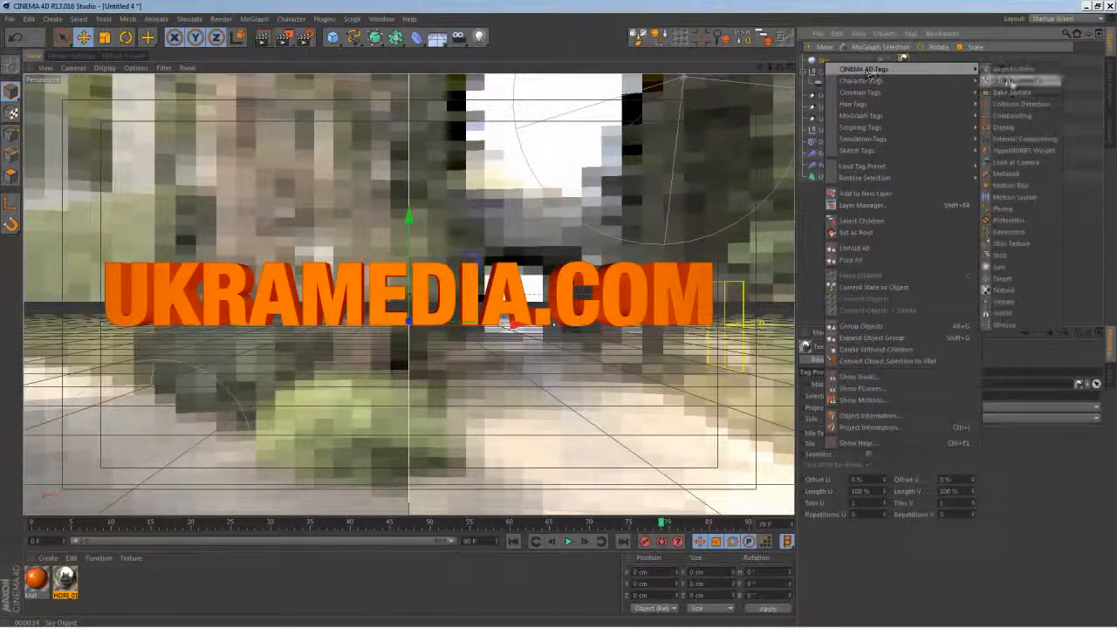
{"action": "left_click", "coordinate": [1014, 115]}
{"action": "left_click", "coordinate": [863, 409]}
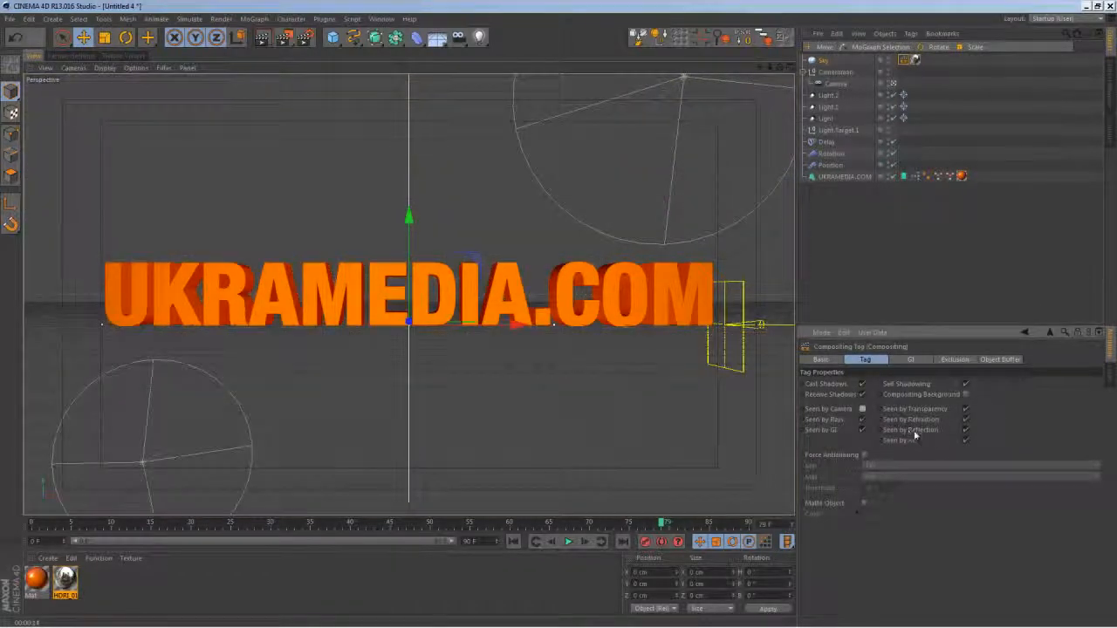
{"action": "left_click", "coordinate": [862, 384]}
{"action": "left_click", "coordinate": [862, 395]}
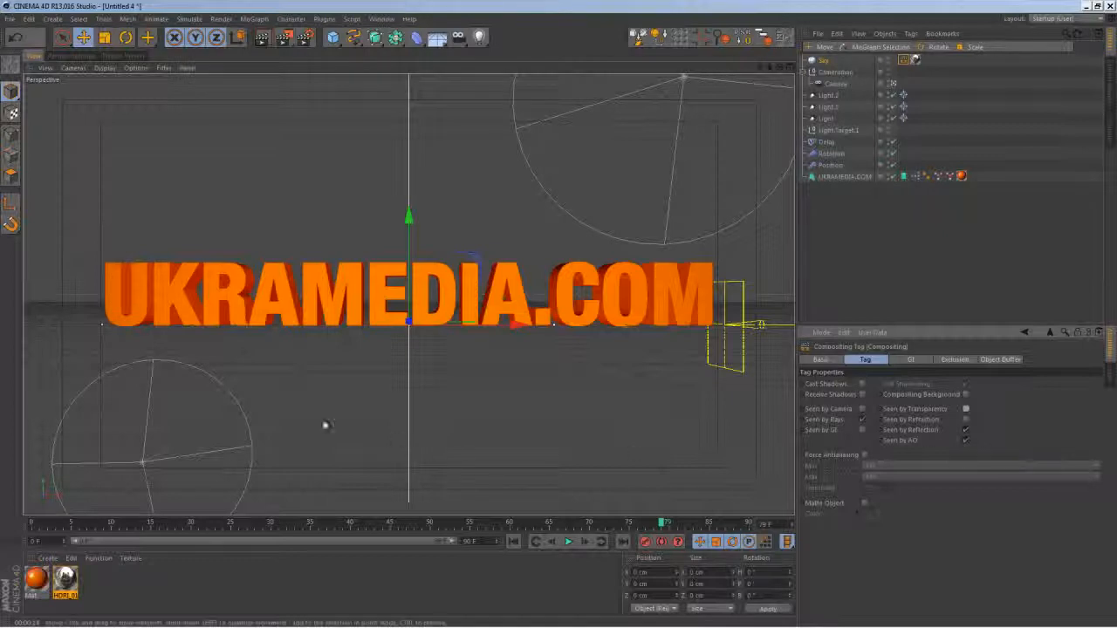
{"action": "left_click", "coordinate": [266, 40]}
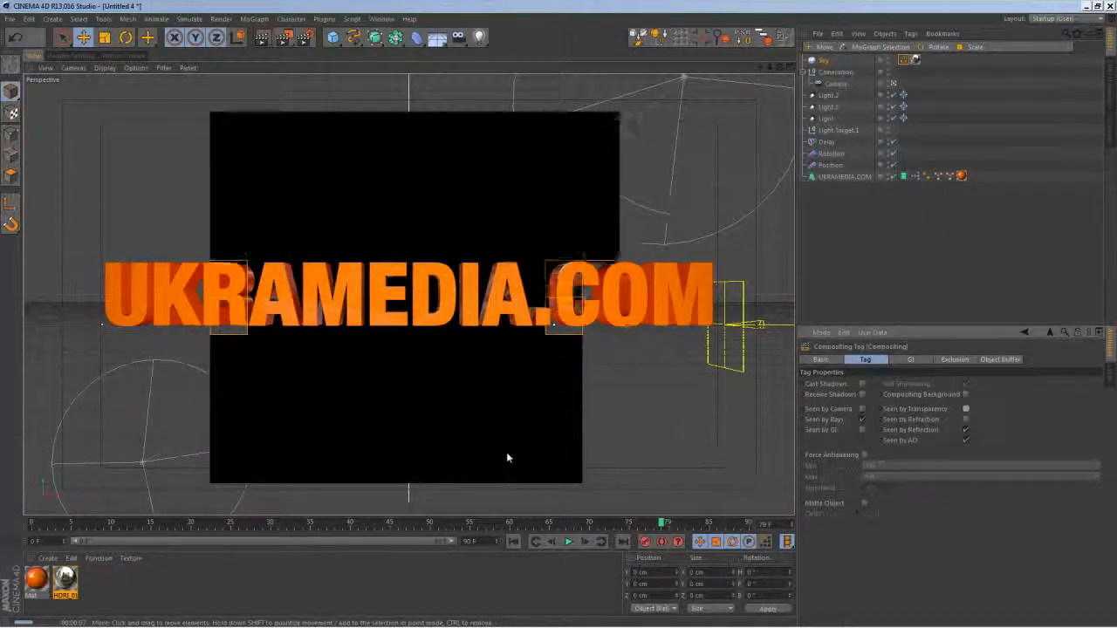
Set the orange material's reflection blurriness to 10% and lower the reflection's mix strength.
{"action": "double_click", "coordinate": [36, 578]}
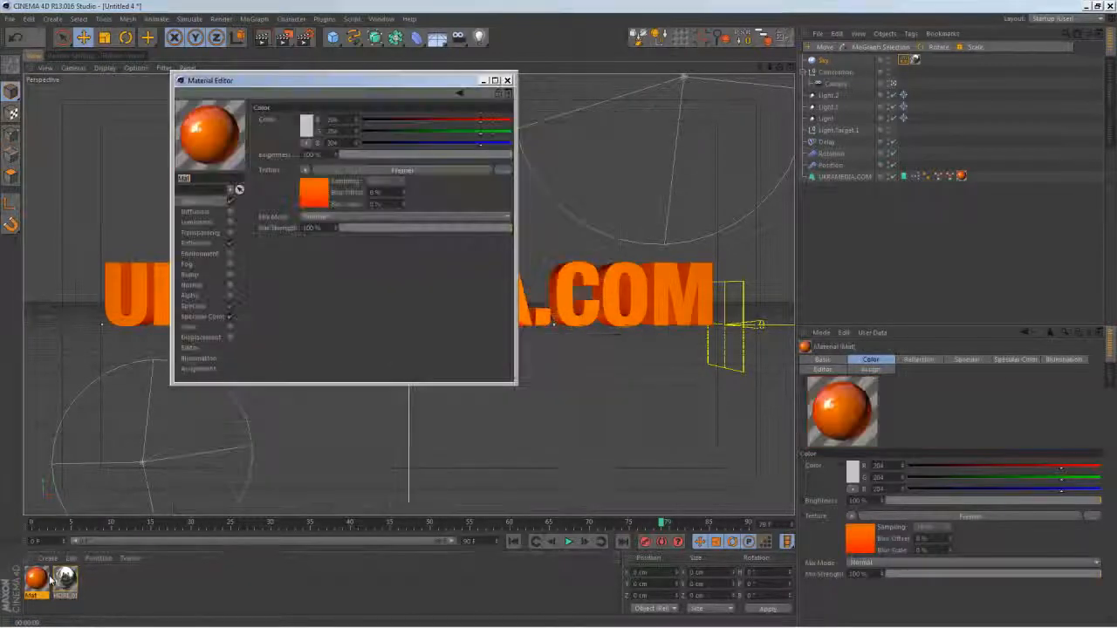
{"action": "left_click", "coordinate": [197, 242]}
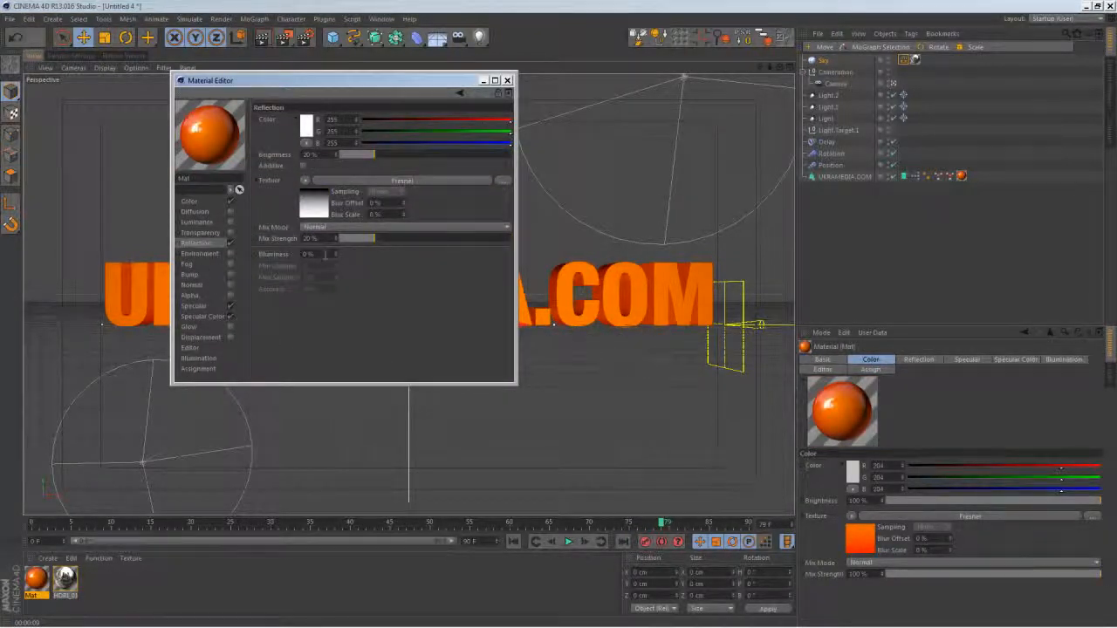
{"action": "type", "text": "10"}
{"action": "key", "text": "Return"}
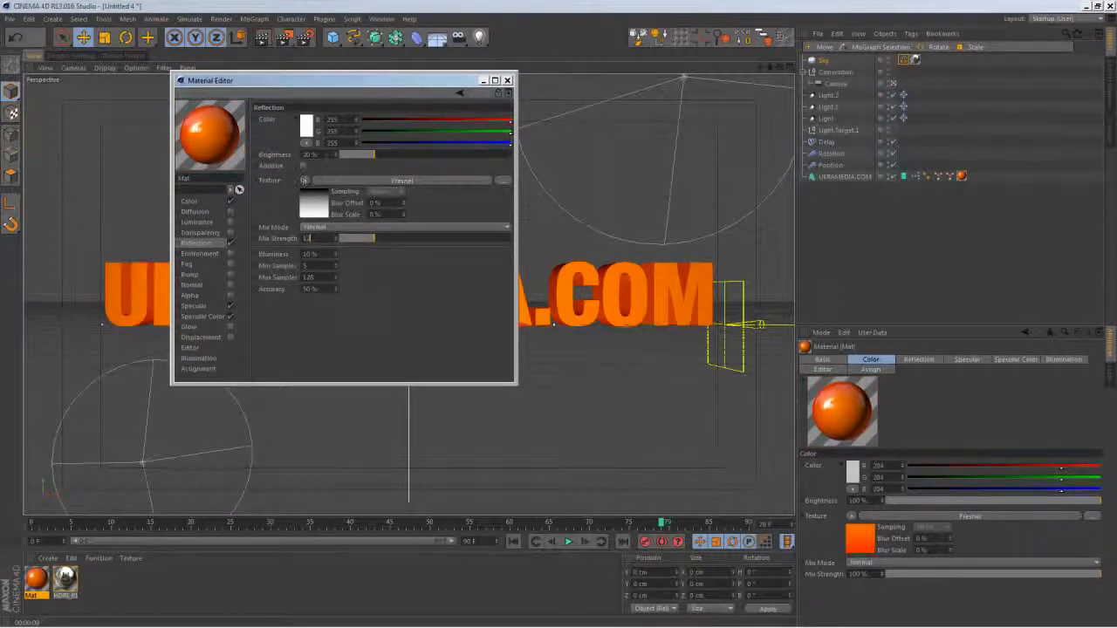
{"action": "key", "text": "Return"}
{"action": "left_click", "coordinate": [507, 80]}
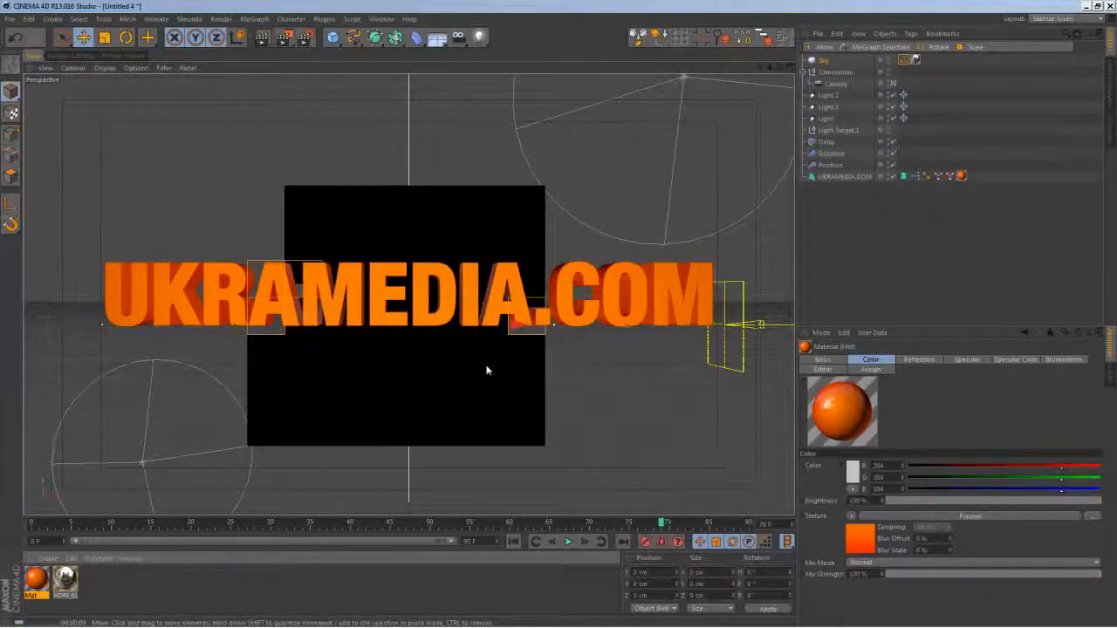
Move the current time to frame 36 and render a preview of the letters in mid-motion.
{"action": "left_click_drag", "start_coordinate": [130, 522], "coordinate": [321, 521]}
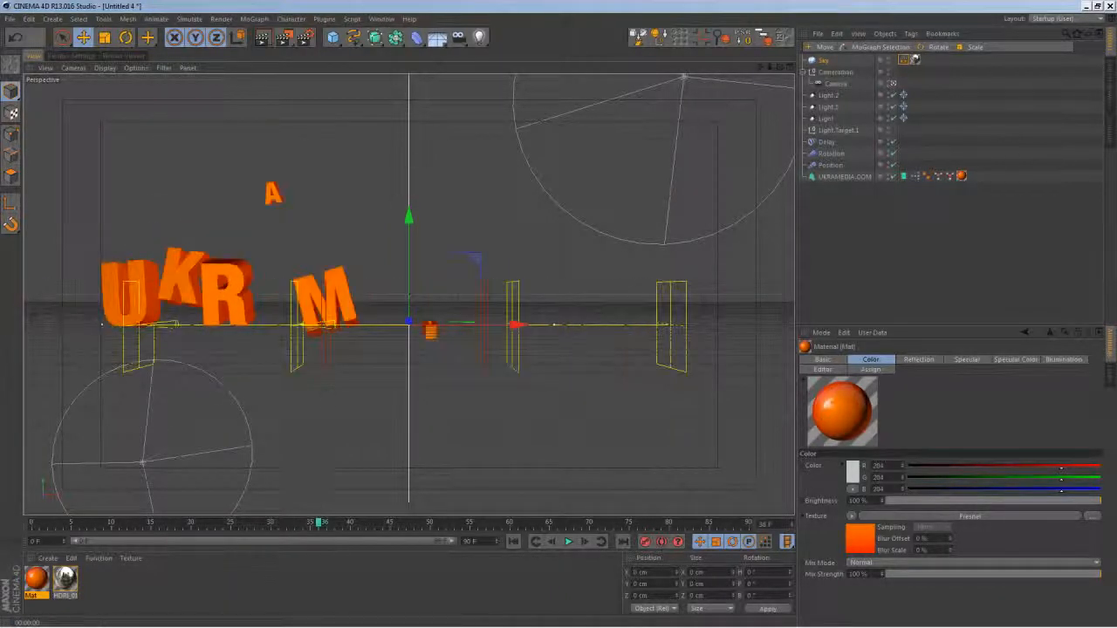
{"action": "left_click", "coordinate": [263, 36]}
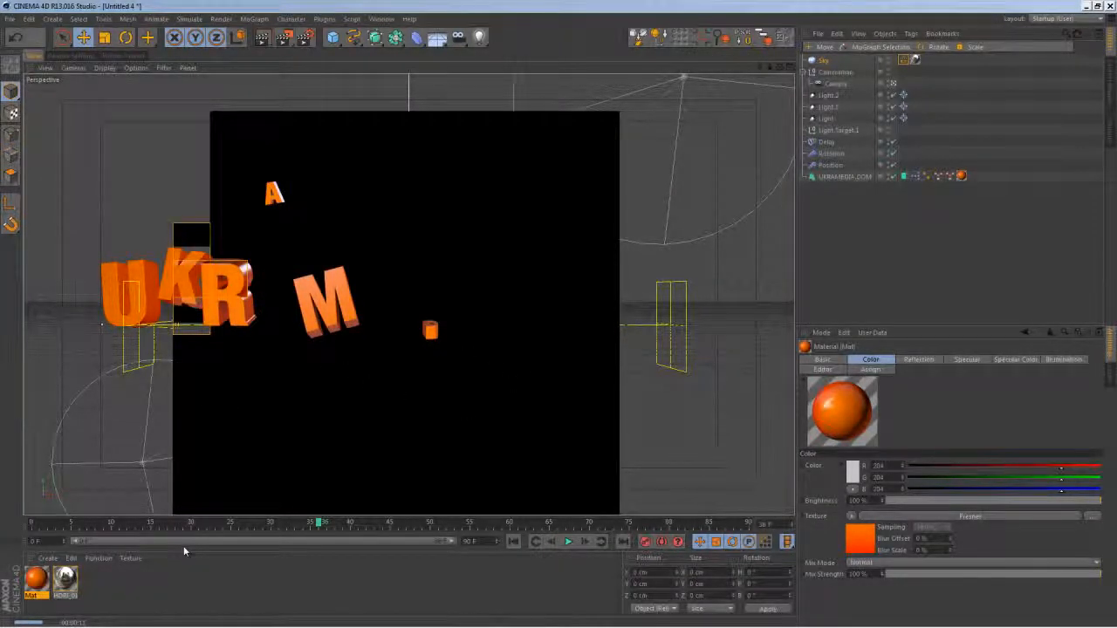
{"action": "left_click", "coordinate": [213, 584]}
Replay the letter animation from the first frame, stop playback and move the current time to frame 60.
{"action": "left_click", "coordinate": [513, 541]}
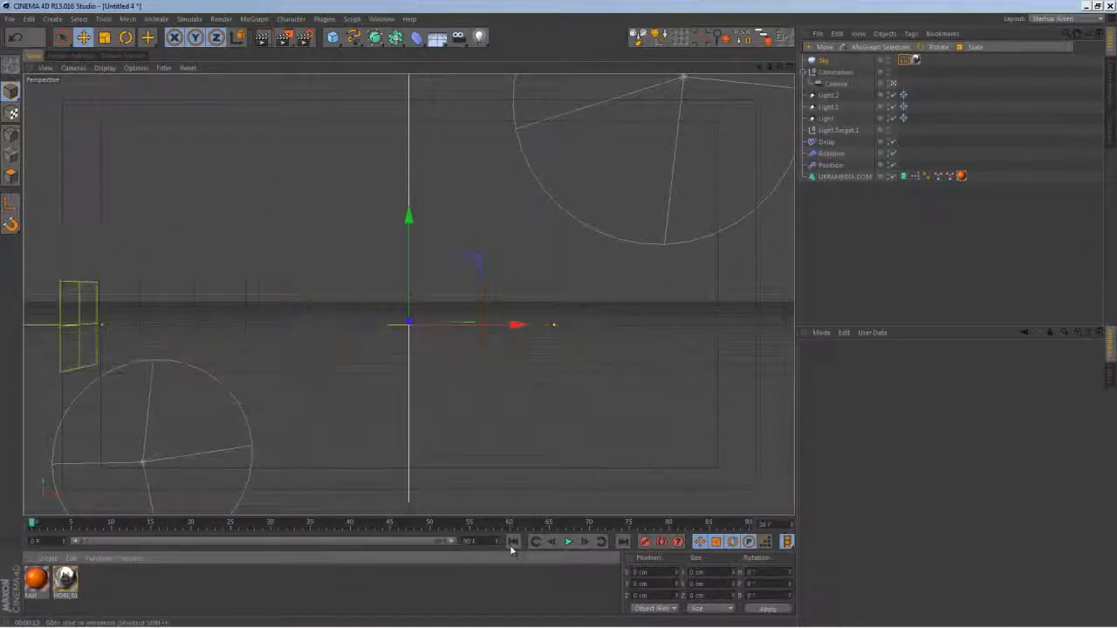
{"action": "left_click", "coordinate": [568, 541]}
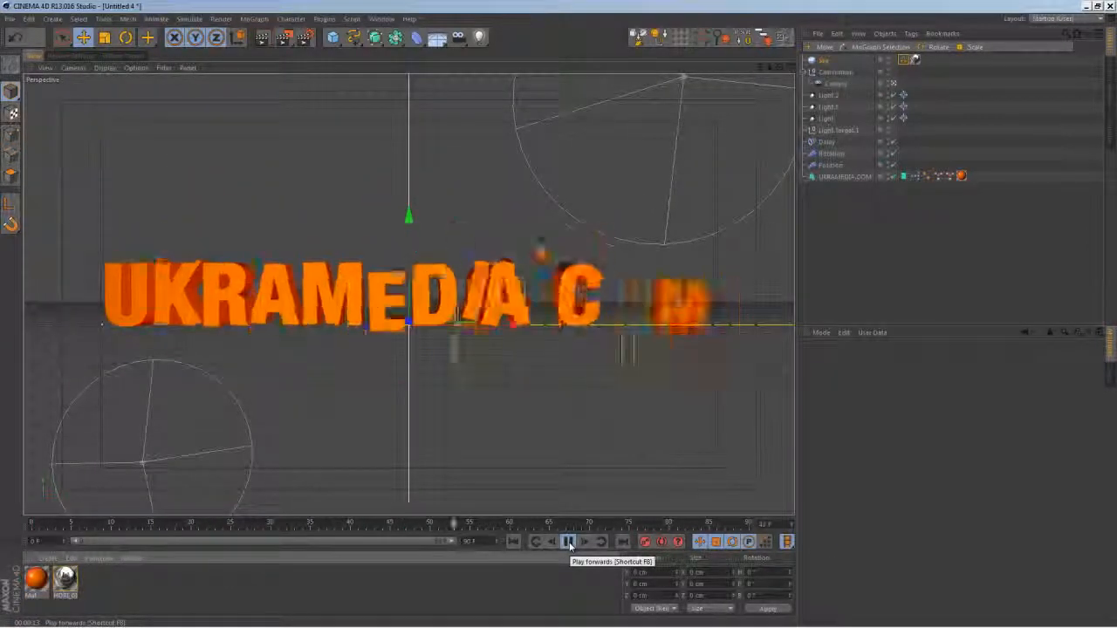
{"action": "left_click", "coordinate": [568, 541]}
{"action": "left_click", "coordinate": [568, 541]}
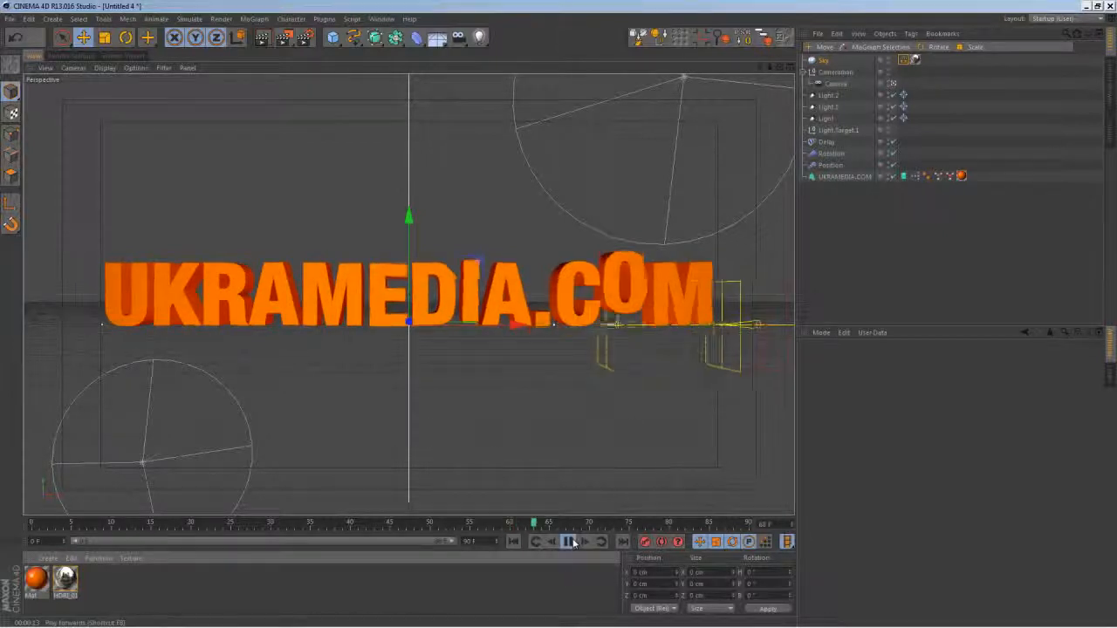
{"action": "left_click", "coordinate": [513, 541]}
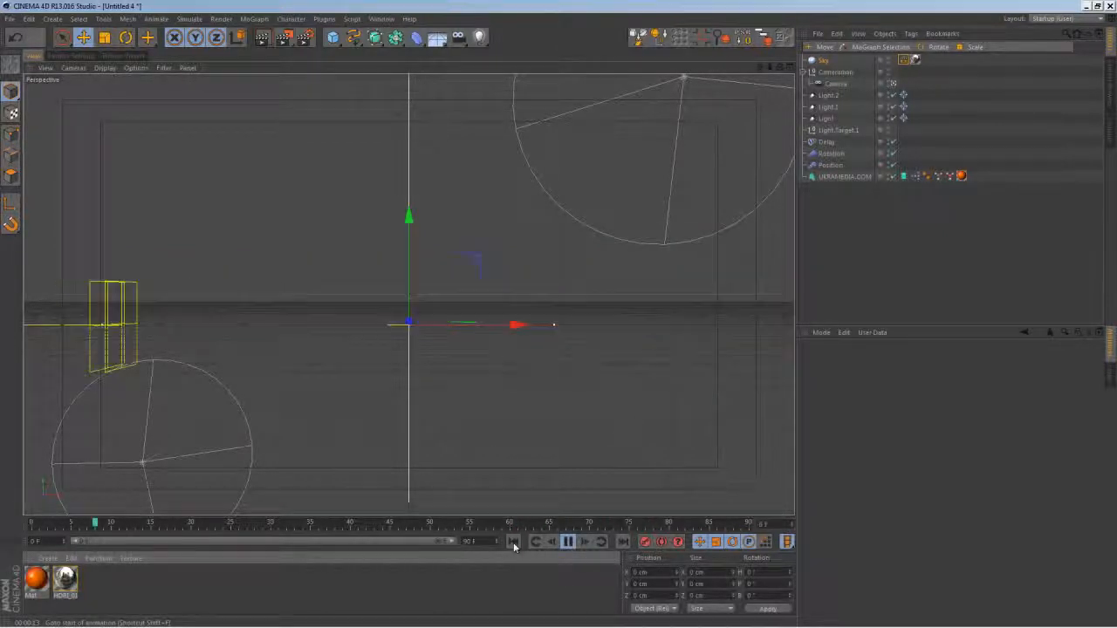
{"action": "left_click", "coordinate": [570, 544]}
{"action": "left_click_drag", "start_coordinate": [551, 524], "coordinate": [511, 526]}
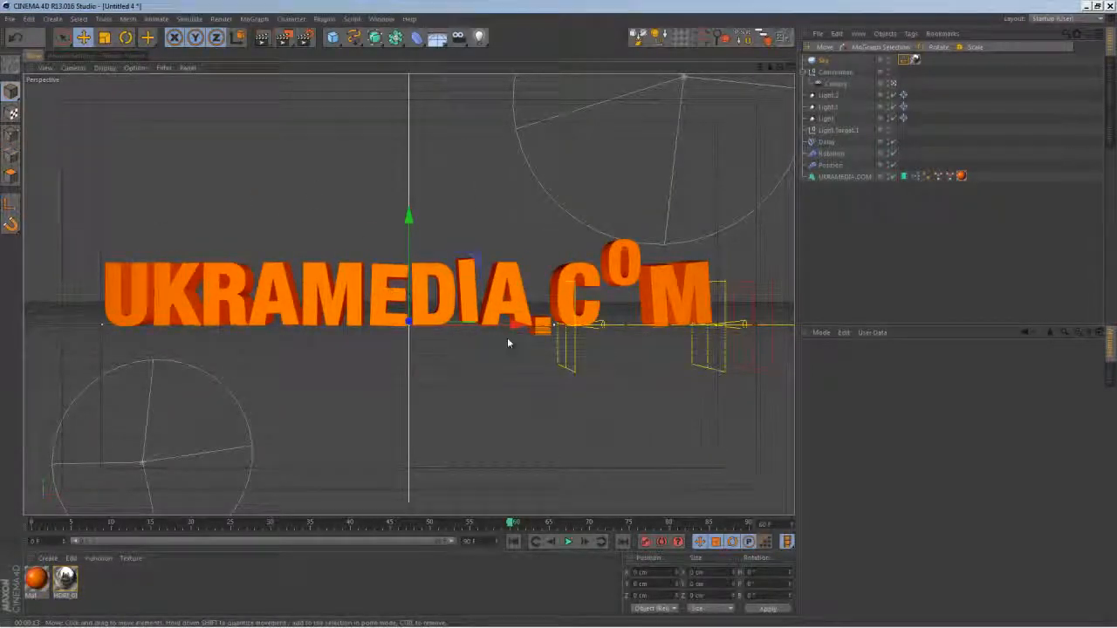
Check the render output settings, return to the scene view and move the current time to frame 61.
{"action": "left_click", "coordinate": [305, 37]}
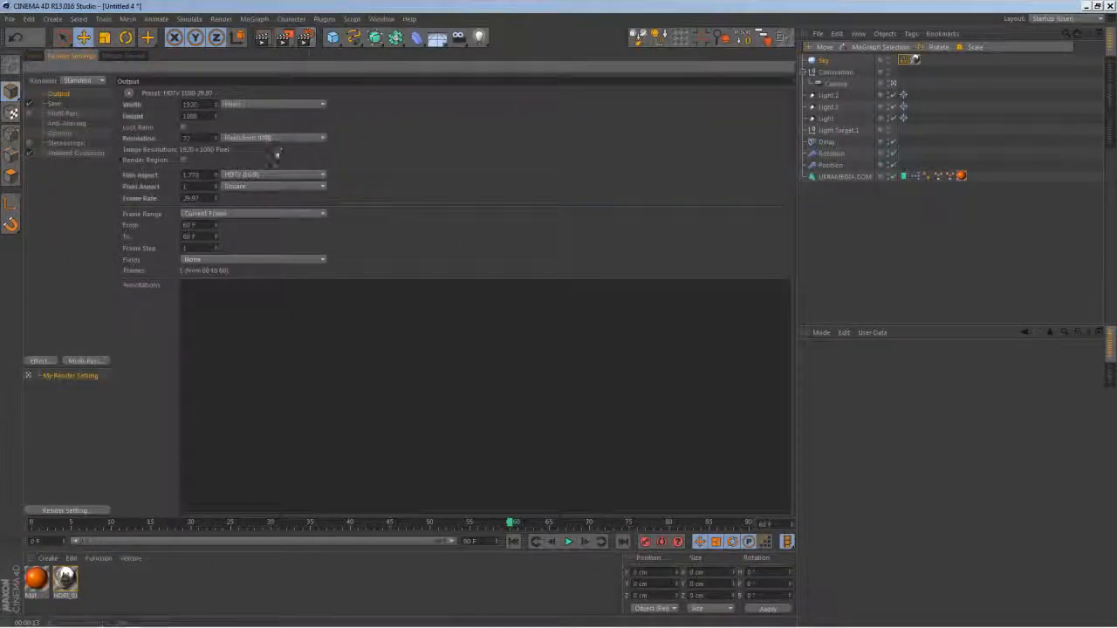
{"action": "left_click", "coordinate": [35, 56]}
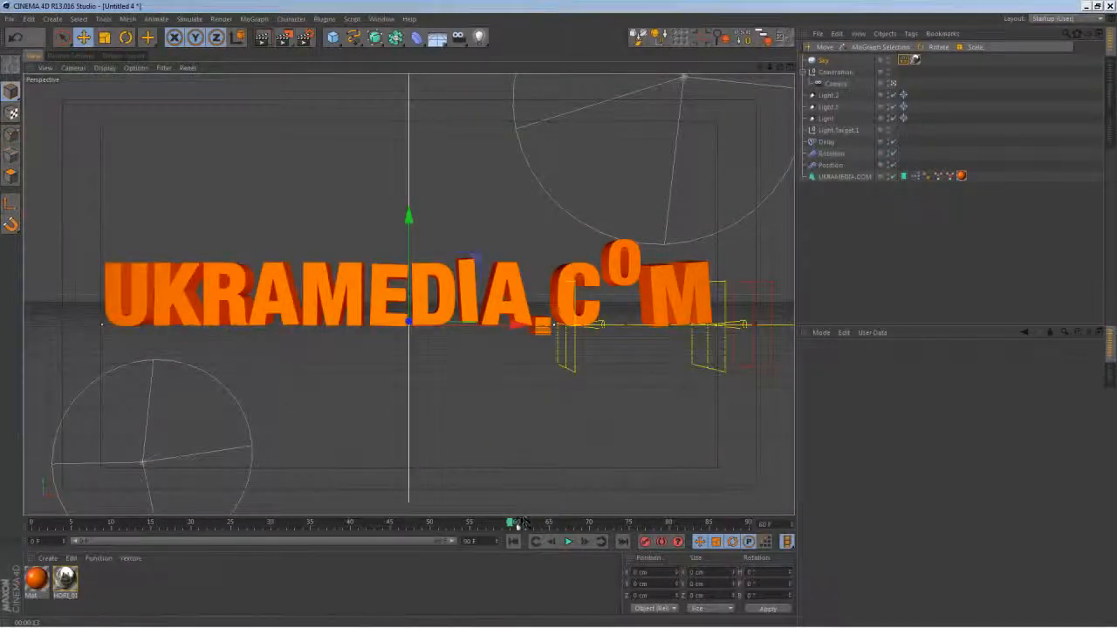
{"action": "mouse_move", "coordinate": [522, 522]}
{"action": "left_mouse_down"}
{"action": "mouse_move", "coordinate": [590, 524]}
{"action": "mouse_move", "coordinate": [107, 524]}
{"action": "mouse_move", "coordinate": [120, 543]}
{"action": "mouse_move", "coordinate": [208, 524]}
{"action": "mouse_move", "coordinate": [424, 523]}
{"action": "mouse_move", "coordinate": [476, 544]}
{"action": "mouse_move", "coordinate": [516, 534]}
{"action": "left_mouse_up"}
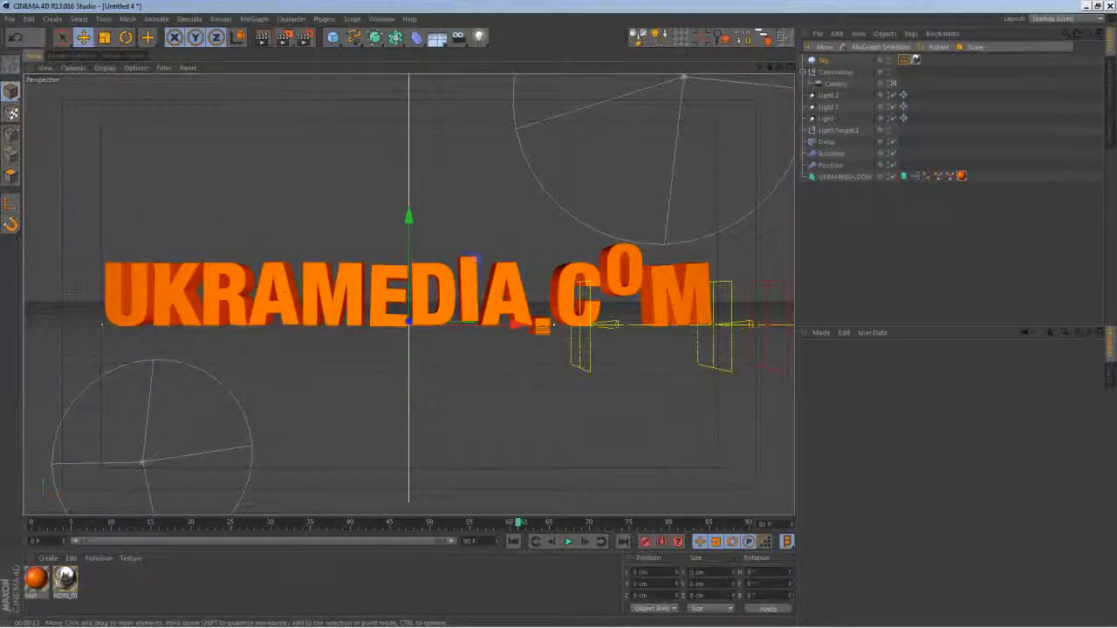
Select the UKRAMEDIA.COM MoText object and look over the available MoGraph tools.
{"action": "left_click", "coordinate": [836, 177]}
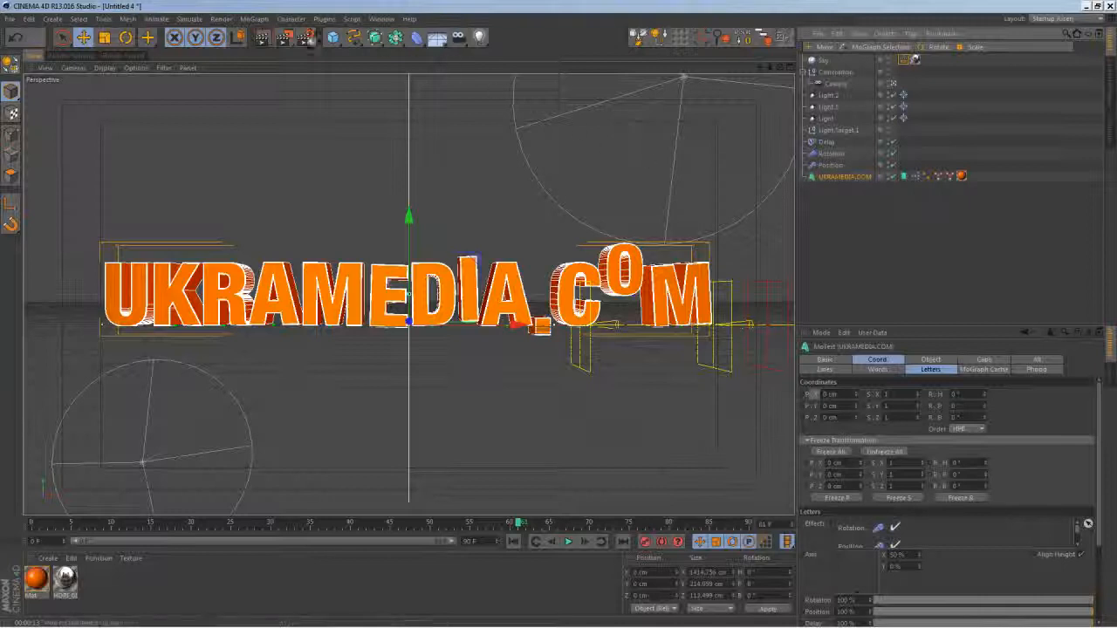
{"action": "left_click", "coordinate": [254, 19]}
{"action": "mouse_move", "coordinate": [280, 38]}
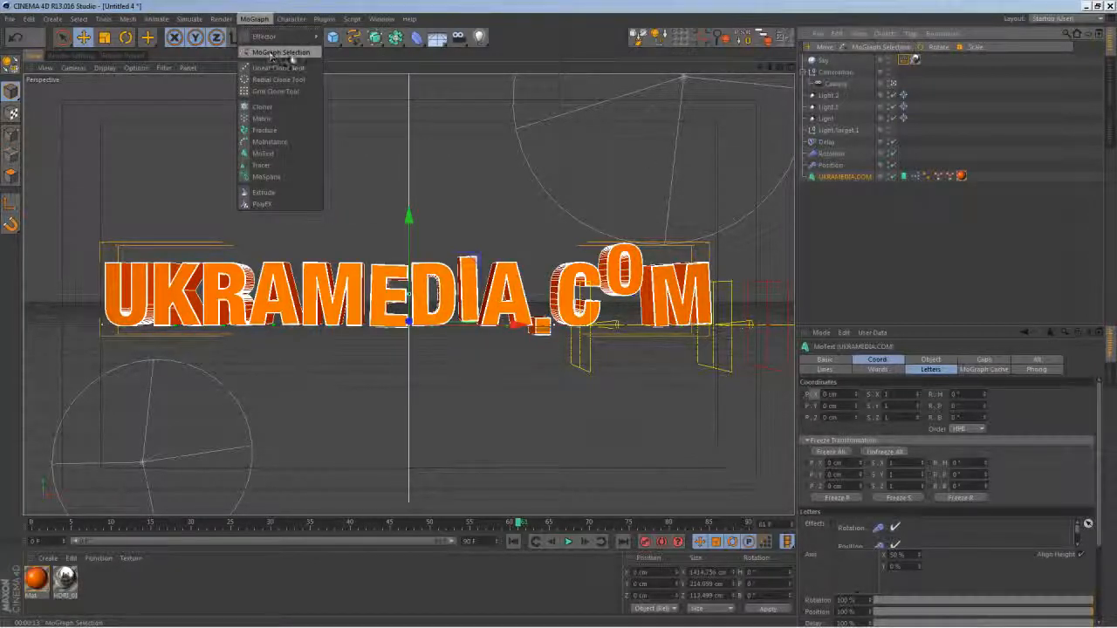
{"action": "left_click", "coordinate": [388, 64]}
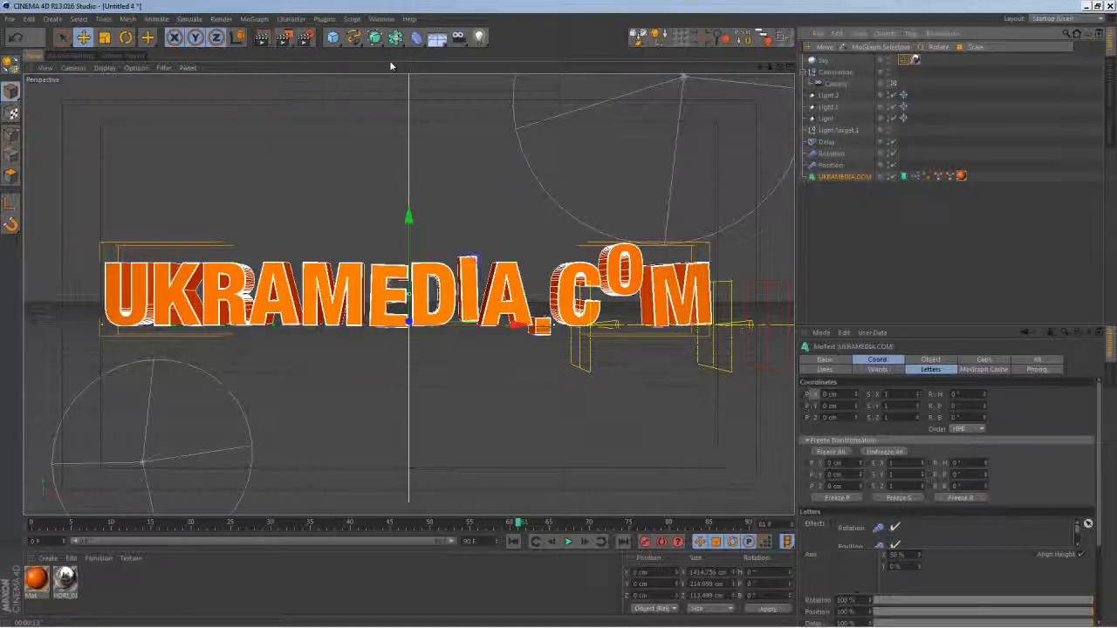